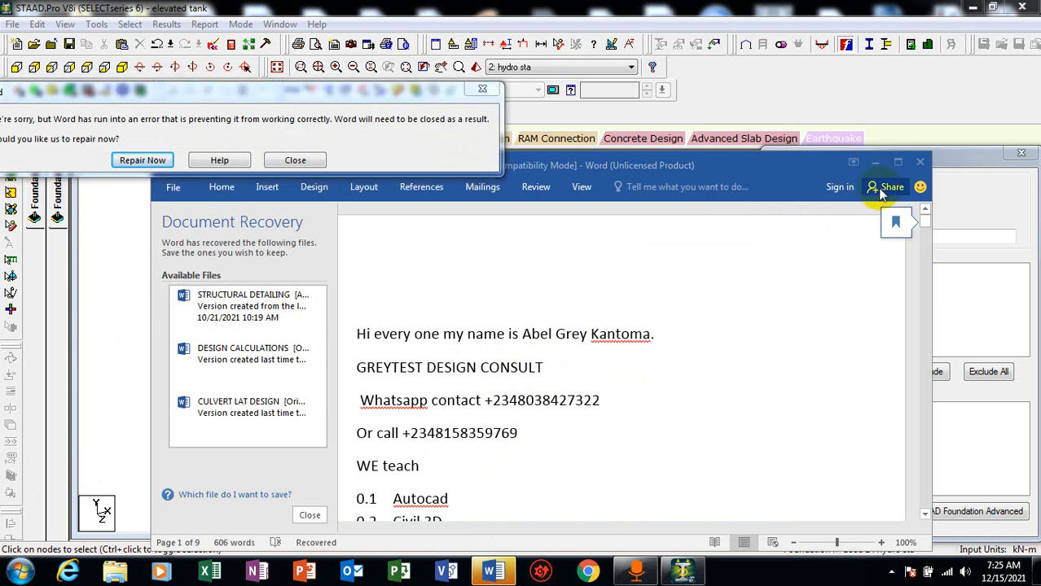
- Dismiss the Word repair message and open the Concrete Design mode for the elevated tank model
left_click(291, 160)
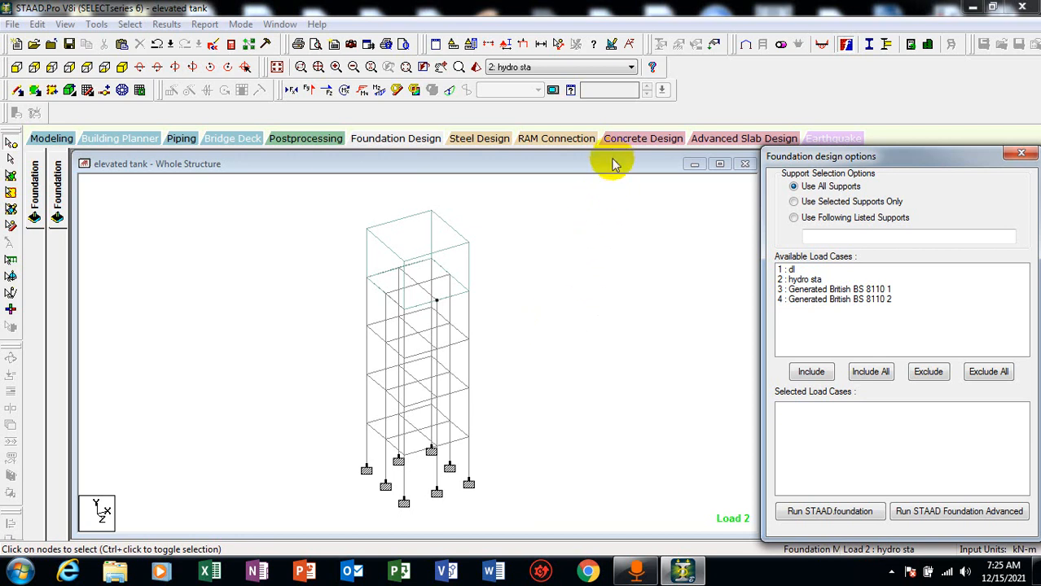
left_click(643, 138)
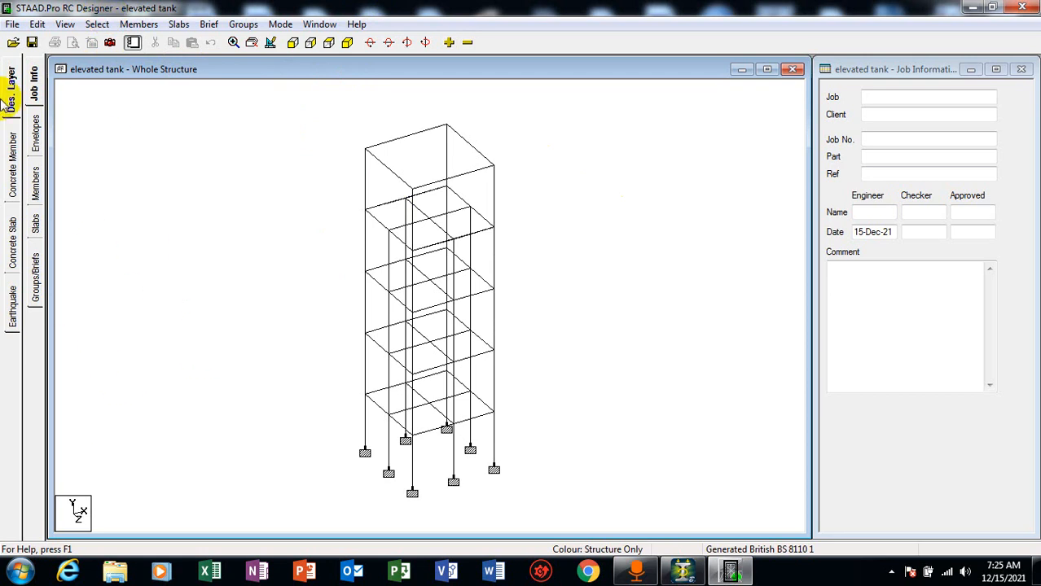
- Create an envelope named "design evn" containing both generated British BS 8110 load combinations, C3 and C4
left_click(34, 134)
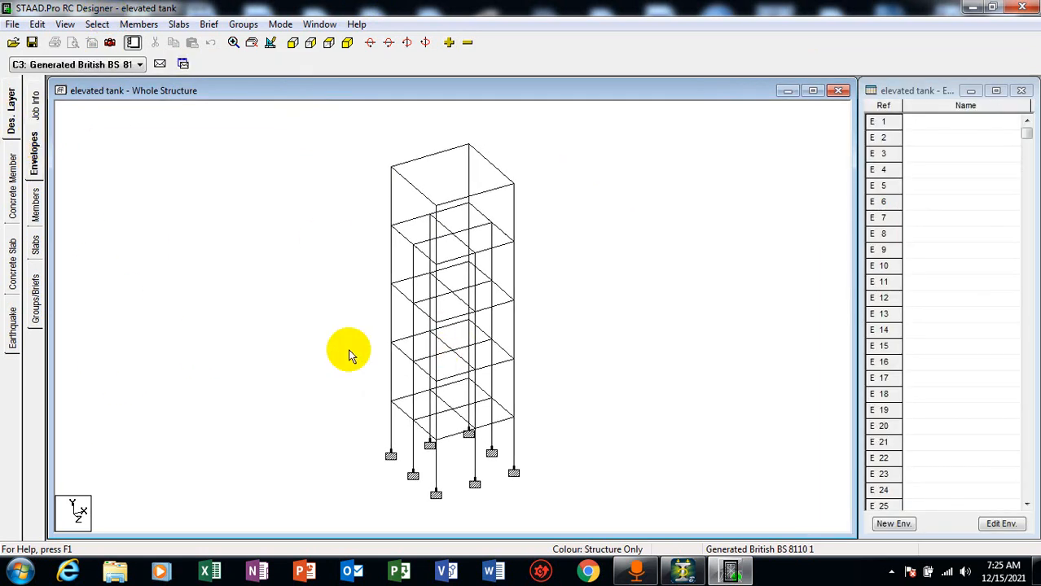
left_click(904, 523)
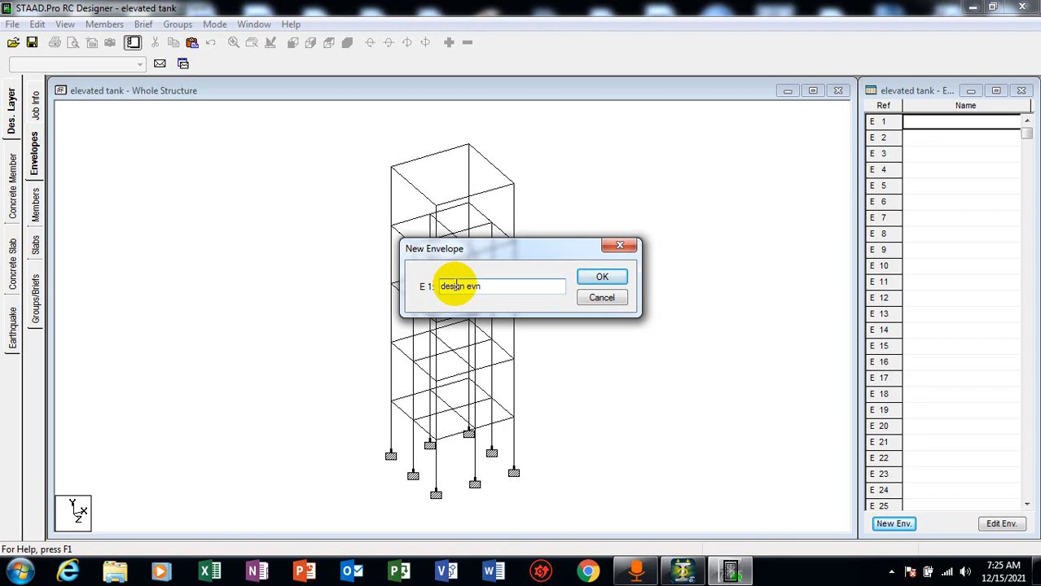
left_click(598, 279)
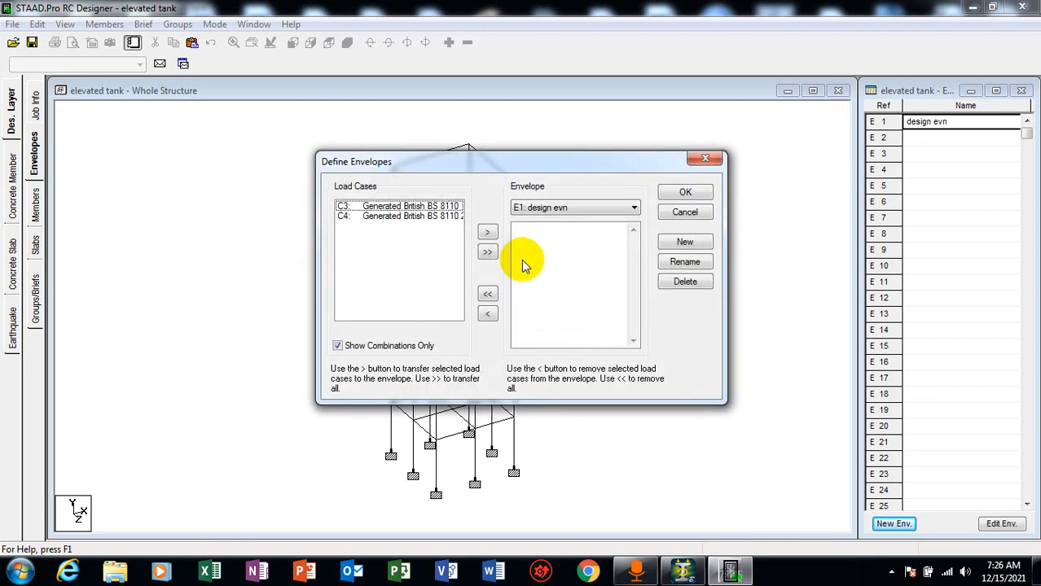
left_click(487, 252)
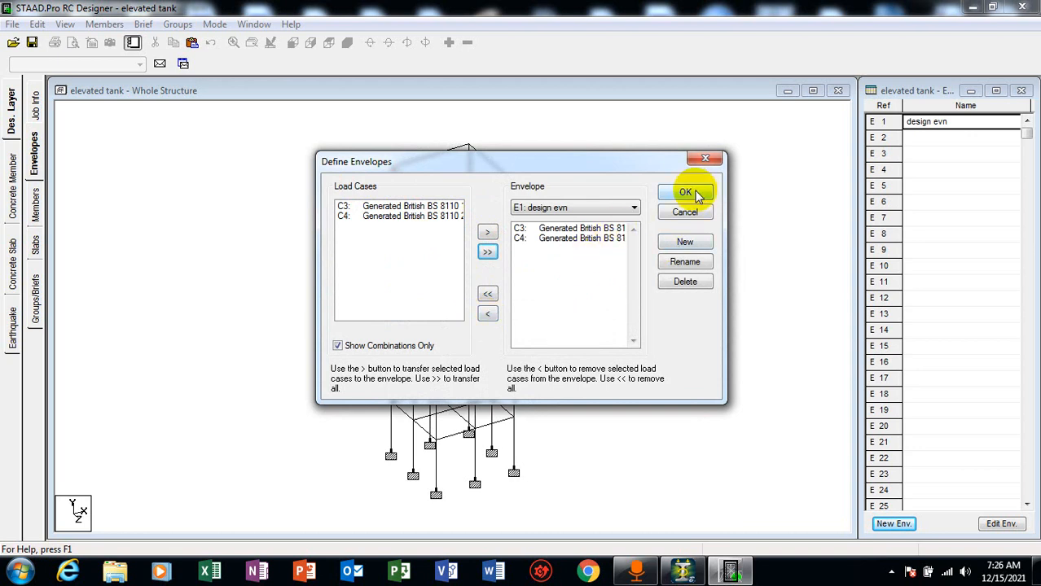
left_click(338, 345)
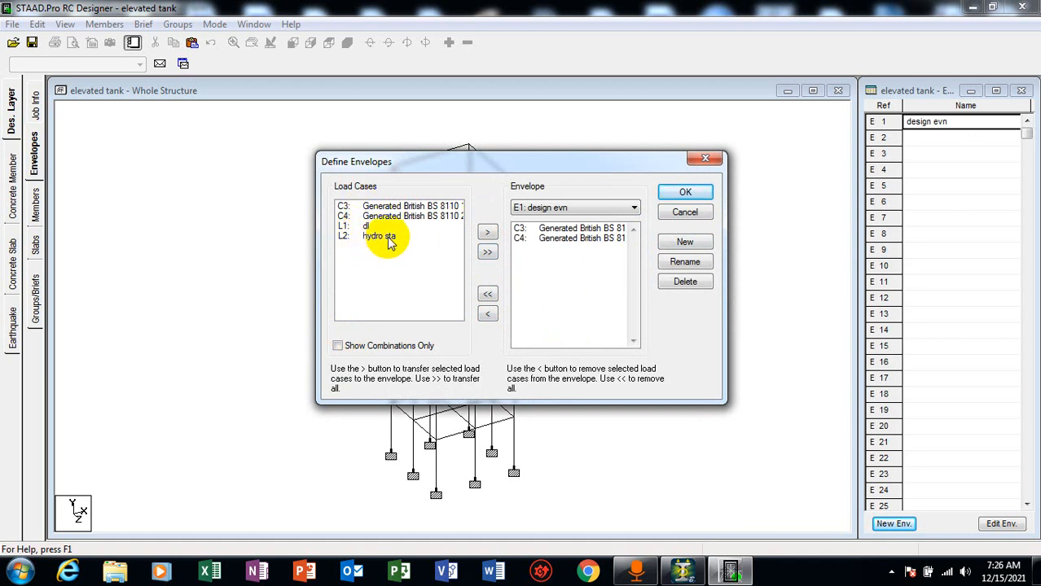
left_click(338, 346)
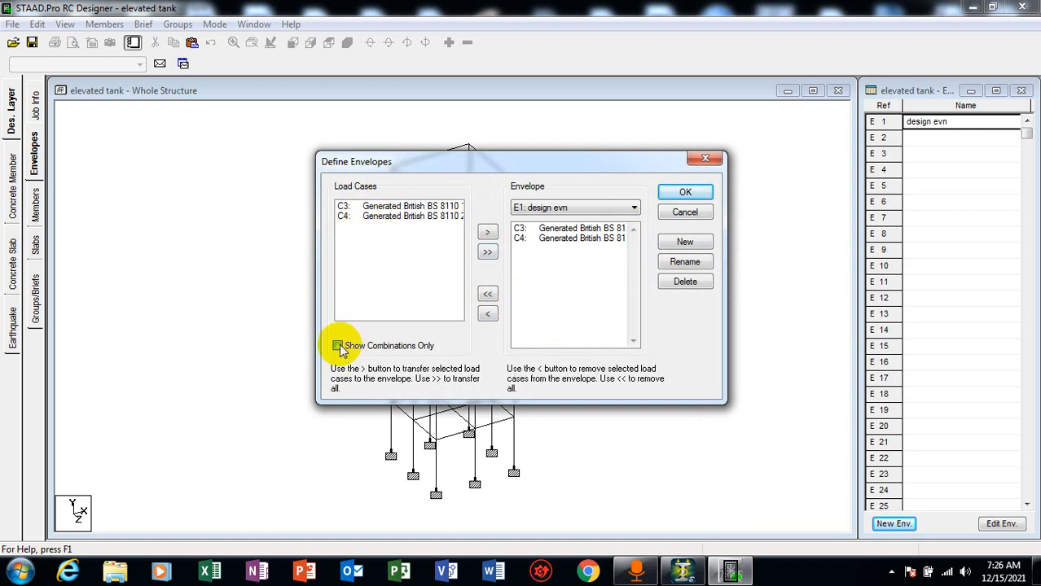
left_click(687, 195)
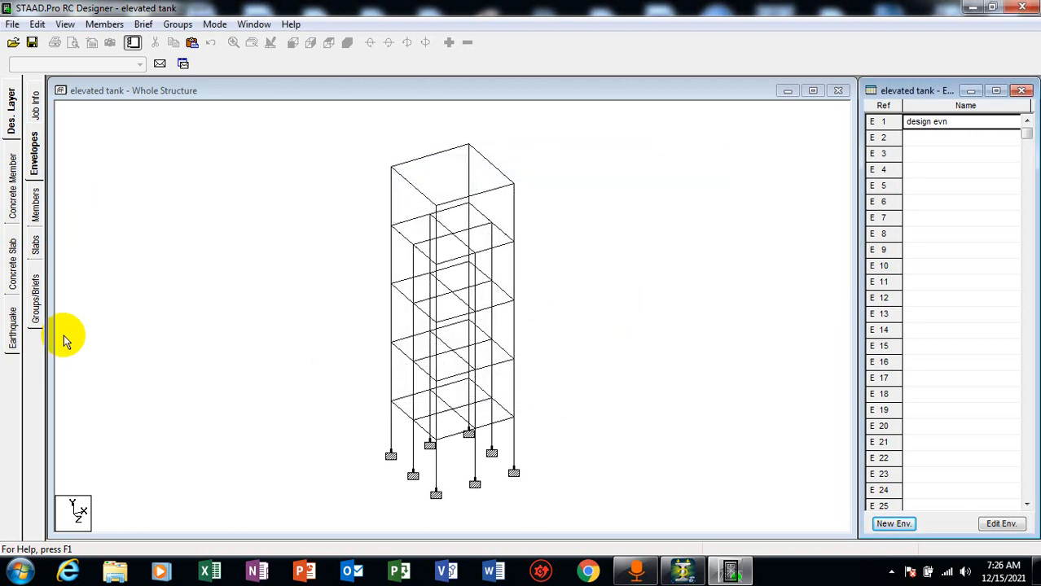
- Start a new design brief named "beam brief" with the design type Beam
left_click(35, 297)
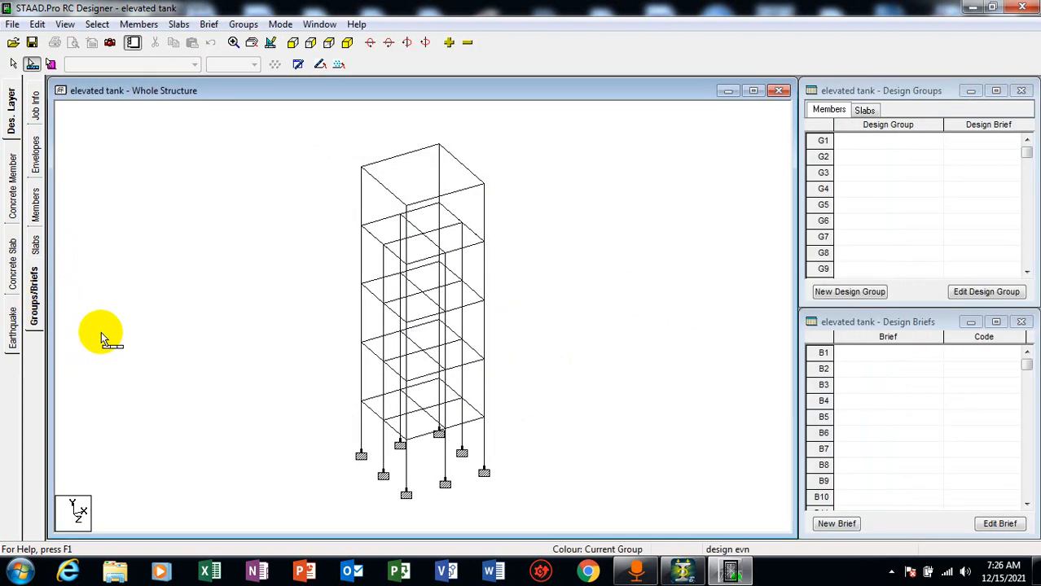
left_click(838, 523)
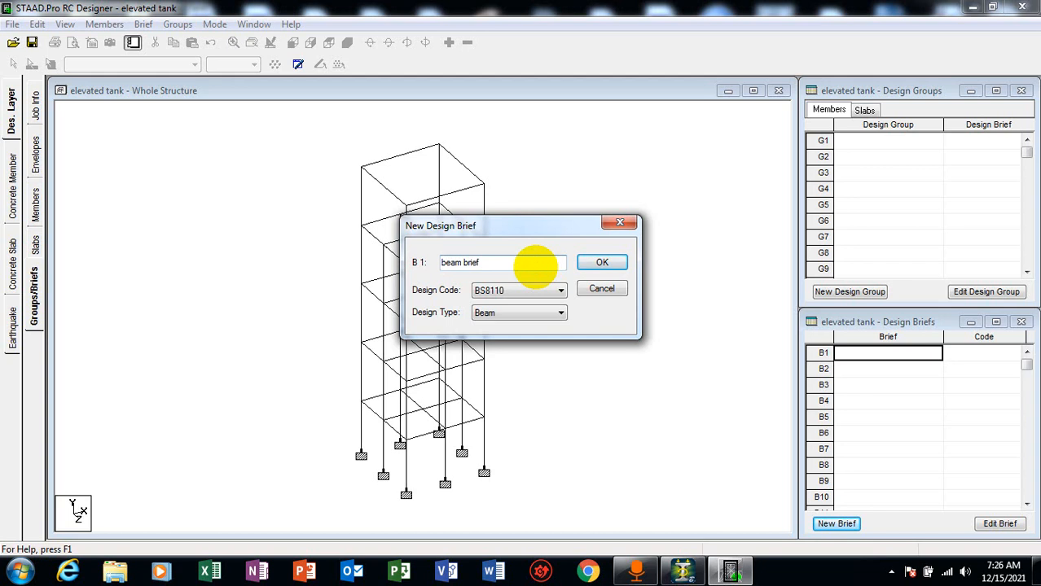
left_click(510, 313)
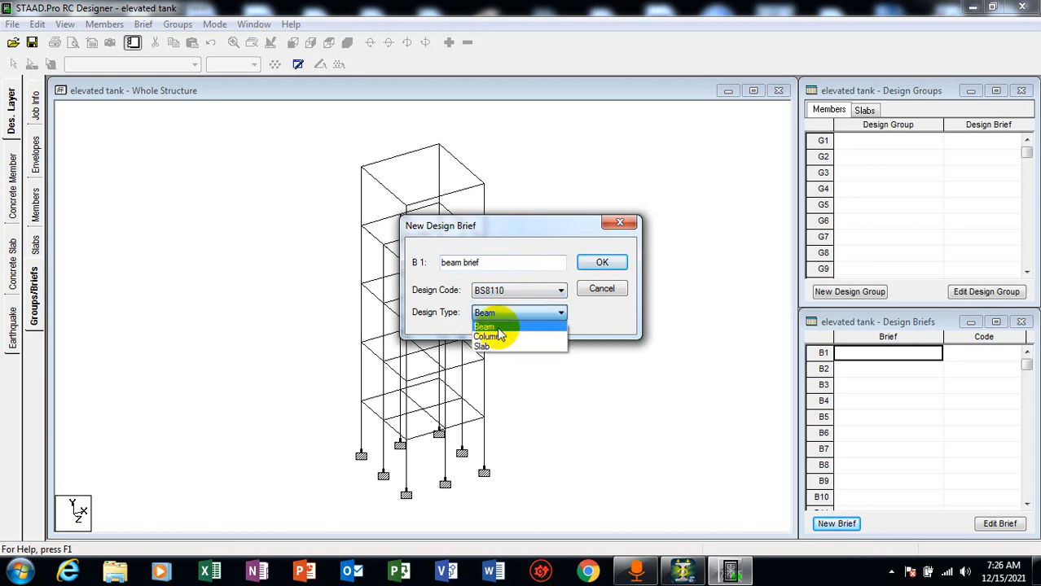
left_click(493, 327)
- Look through the full list of design codes available for the new brief
left_click(549, 291)
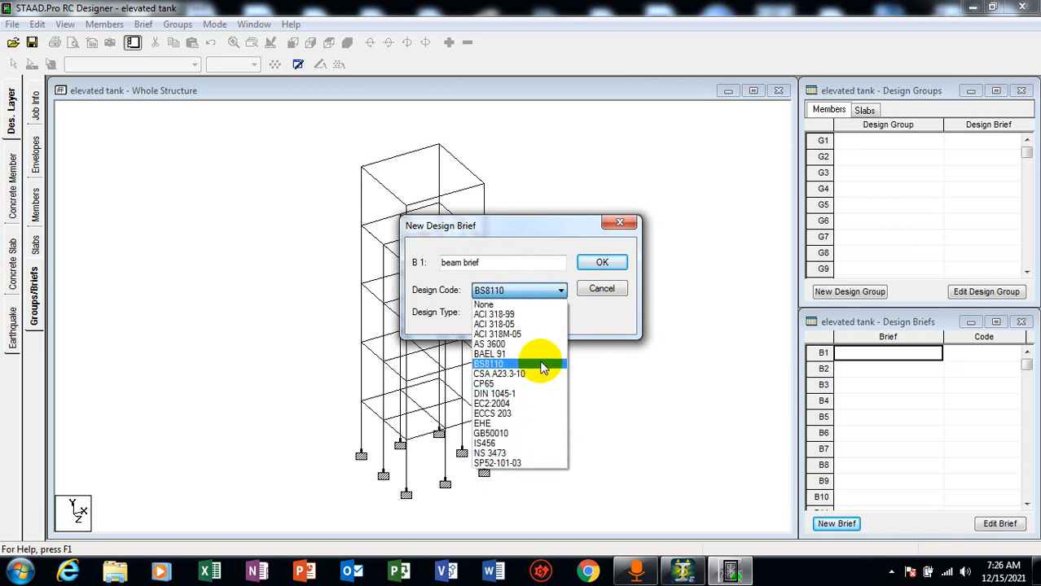
key("Down")
key("Down")
key("Down")
key("Down")
key("Down")
key("Down")
key("Down")
key("Down")
key("Down")
key("Down")
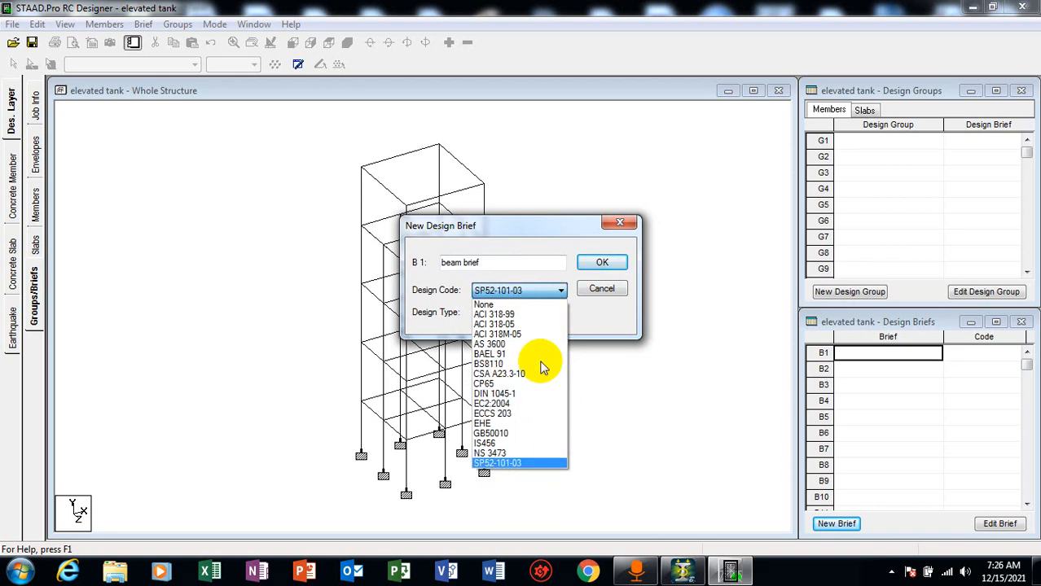
key("Up")
key("Up")
key("Up")
key("Up")
key("Up")
key("Up")
key("Up")
key("Up")
key("Up")
key("Up")
key("Up")
key("Up")
key("Up")
key("Up")
key("Up")
key("Up")
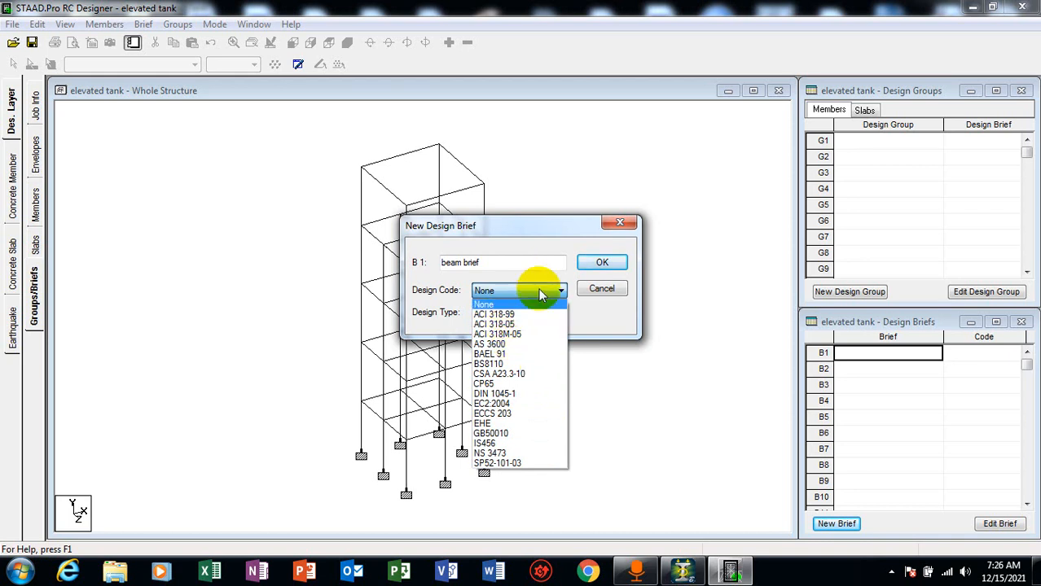
- Choose BS8110 as the design code and create the beam brief
left_click(497, 364)
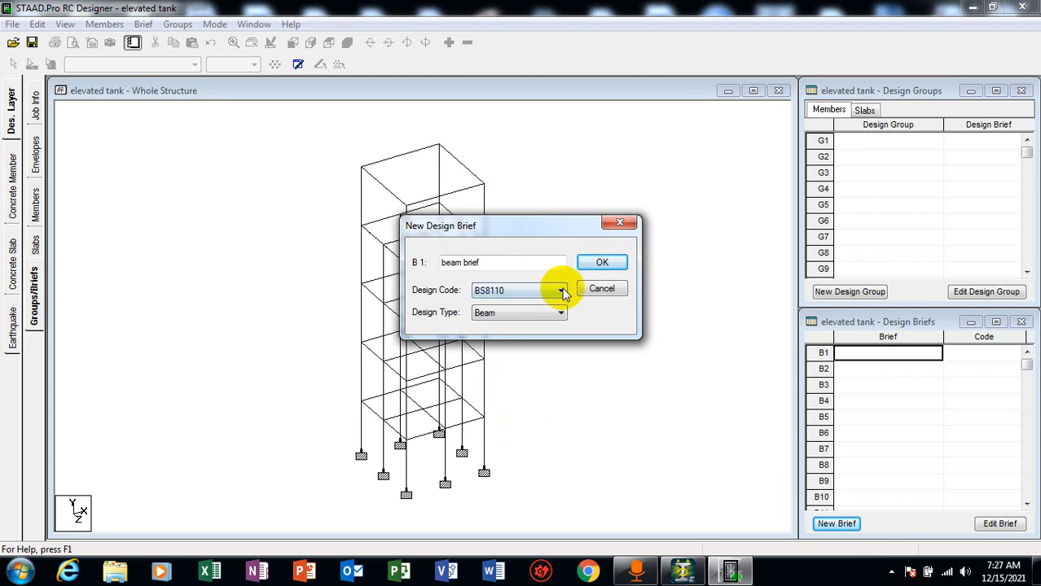
left_click(602, 262)
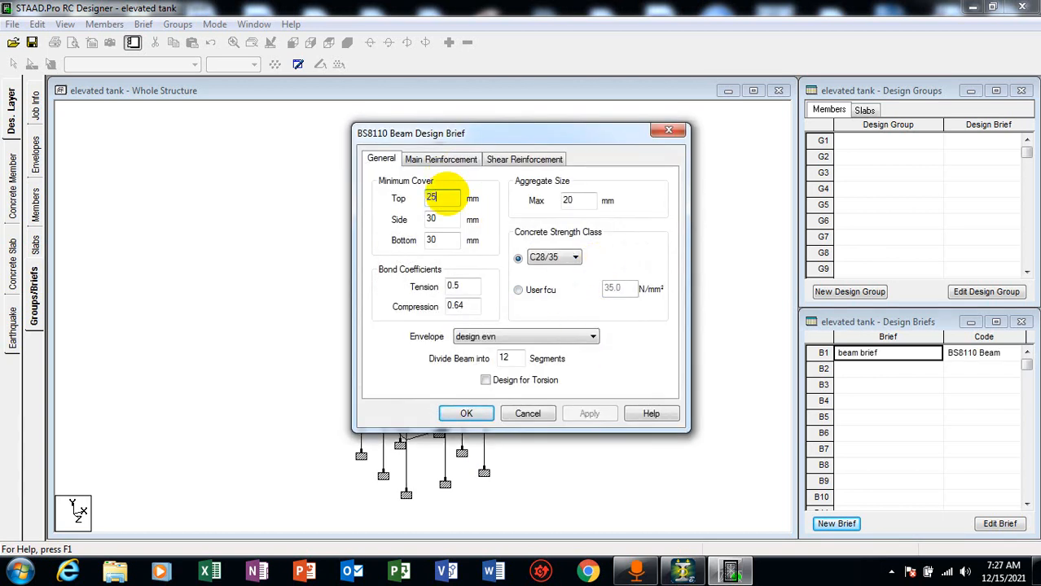
- Set the beam brief's minimum cover to 25 mm for the top, side and bottom
left_click(440, 222)
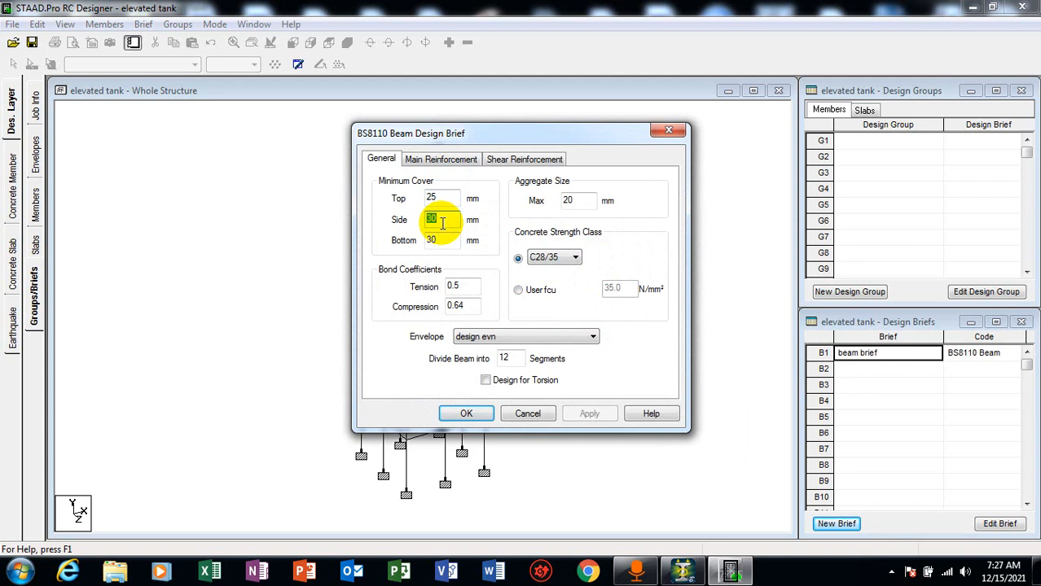
type("25")
left_click(438, 241)
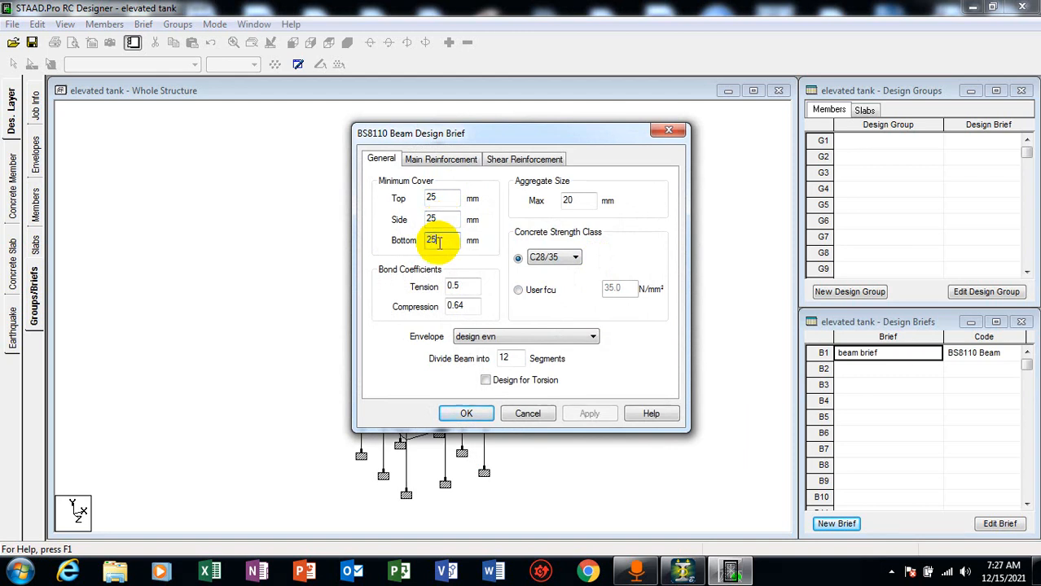
type("25")
- Set the beam brief's concrete strength class to C20/25 and its envelope to "design evn"
left_click(553, 257)
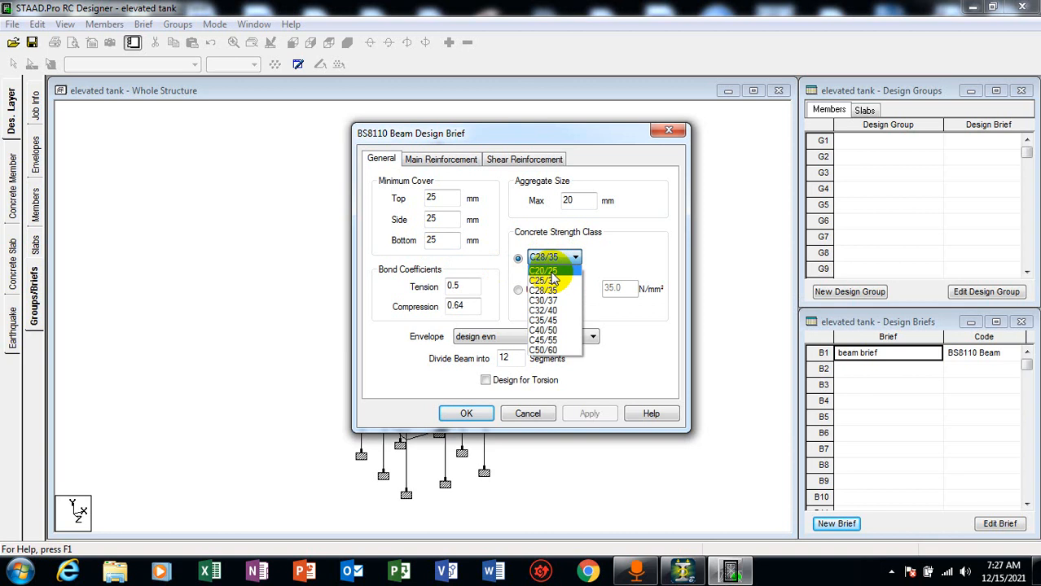
left_click(552, 270)
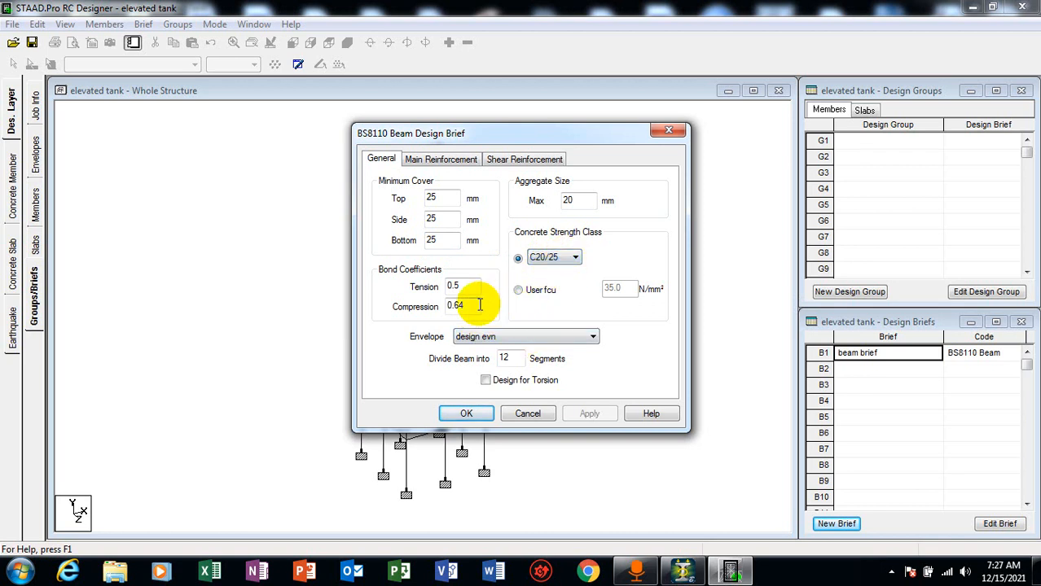
left_click(497, 337)
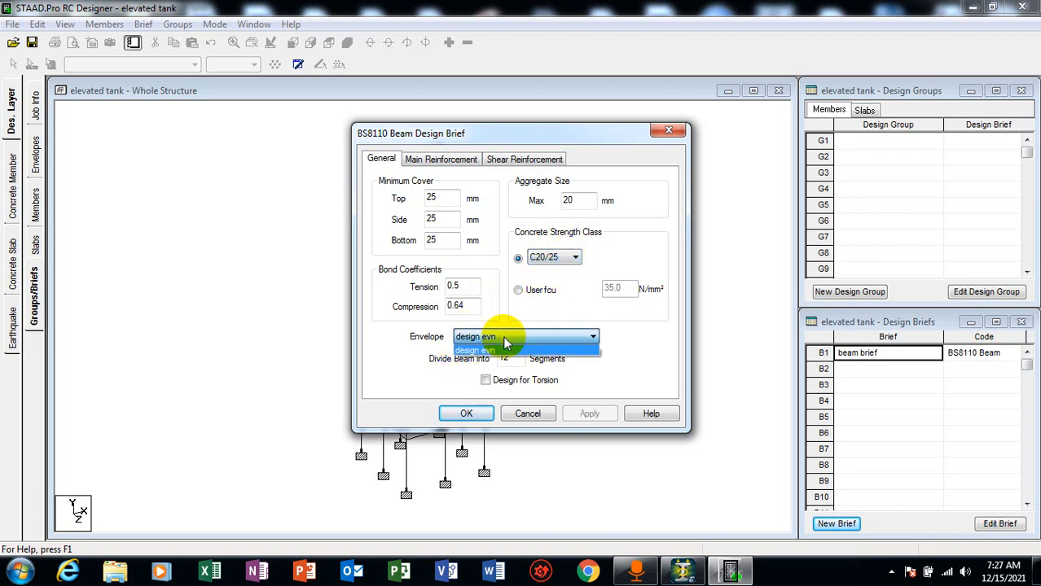
left_click(498, 350)
- Set the main reinforcement's top bars to minimum size 16, maximum size 16 and link hanger size 10
left_click(420, 158)
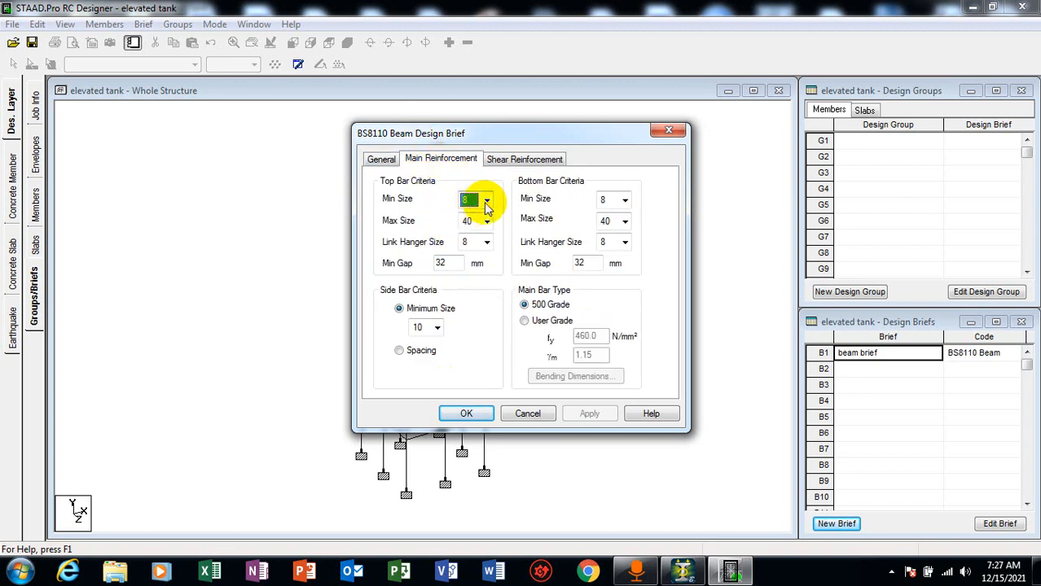
left_click(486, 201)
left_click(466, 265)
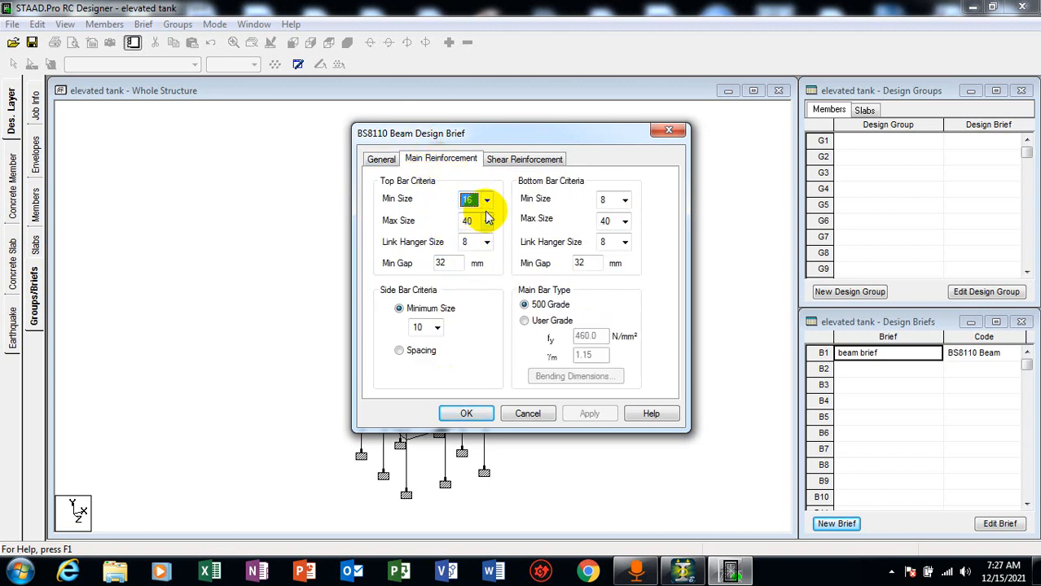
left_click(486, 221)
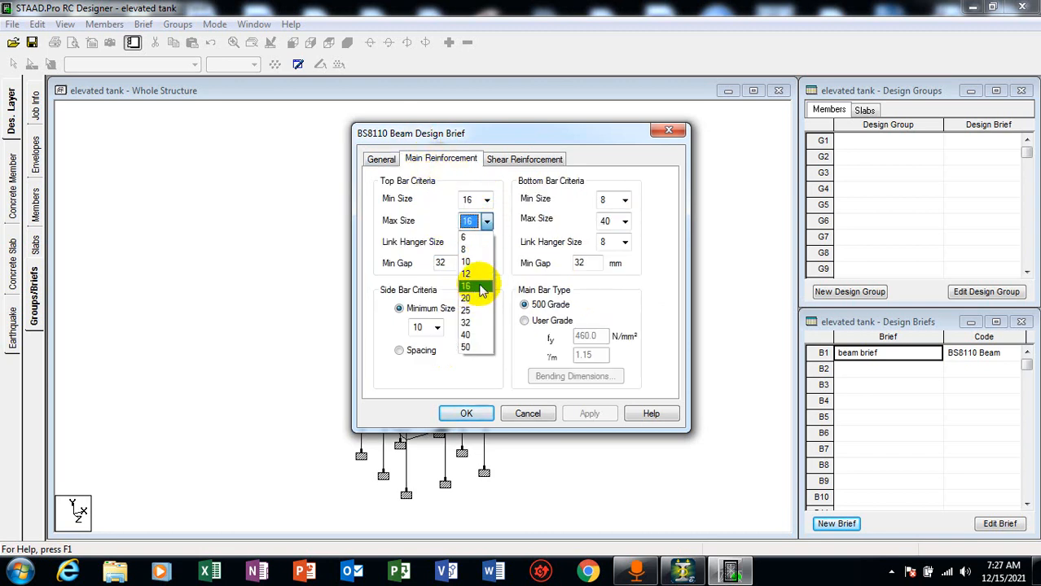
left_click(474, 286)
left_click(487, 243)
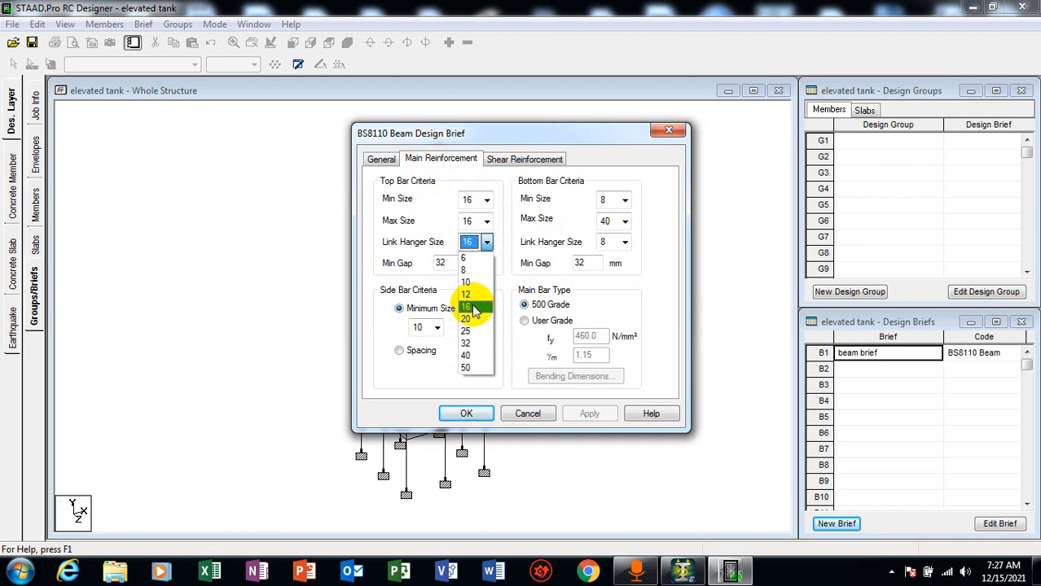
left_click(472, 305)
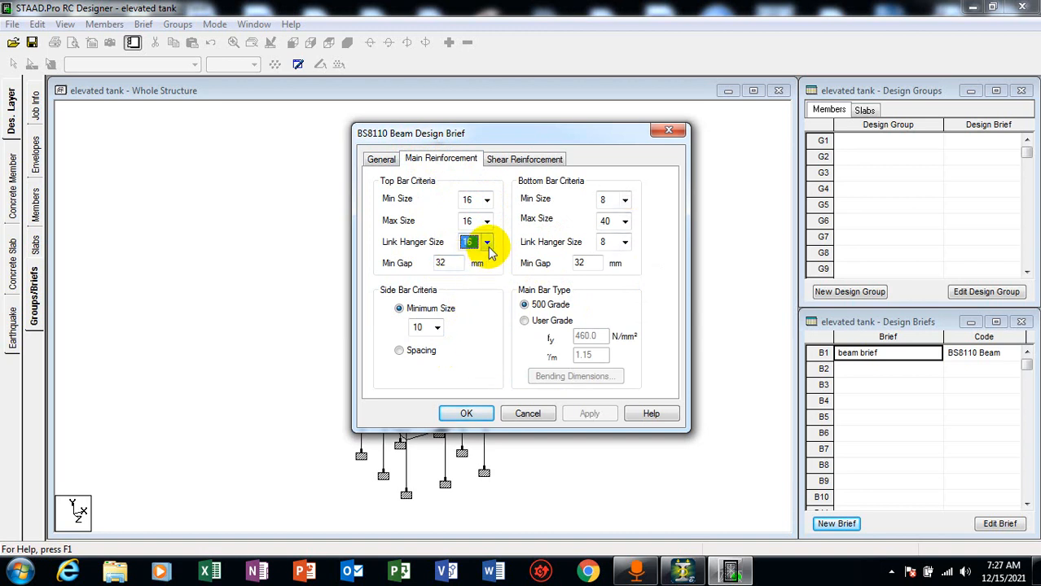
left_click(486, 242)
left_click(469, 283)
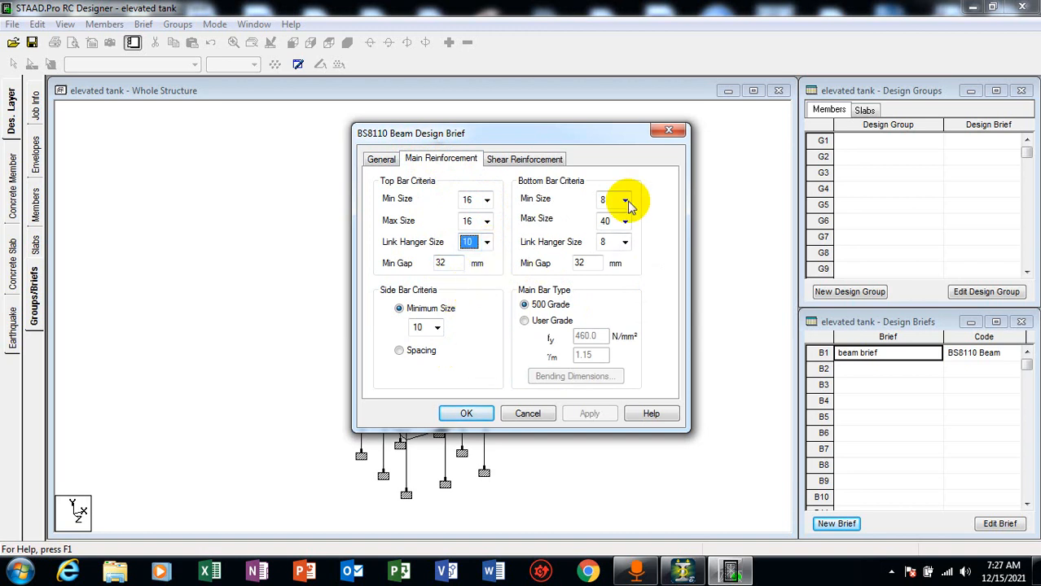
- Set the bottom bars to minimum size 16, maximum size 16 and link hanger size 10
left_click(625, 201)
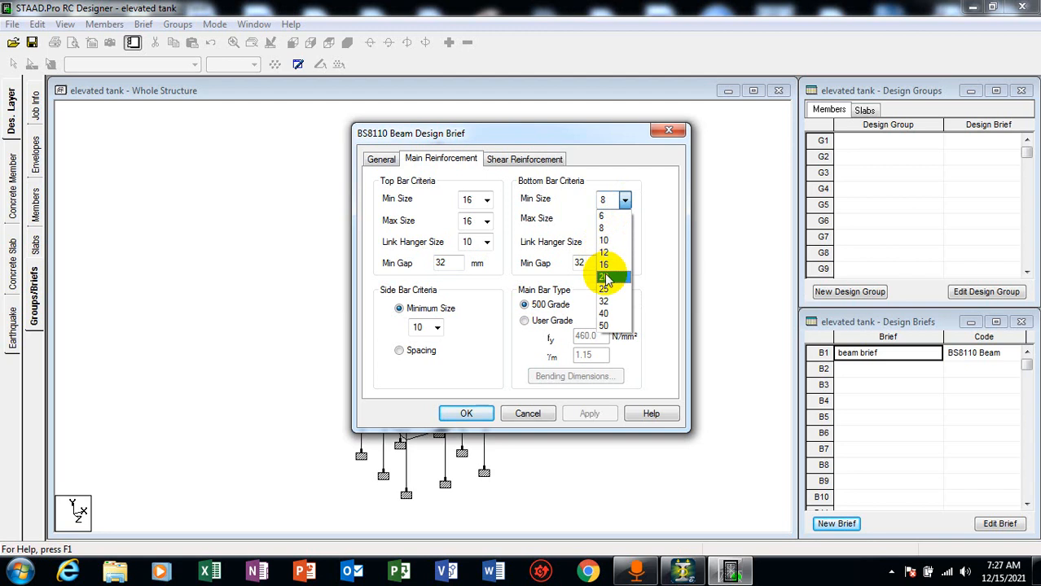
left_click(604, 270)
left_click(624, 221)
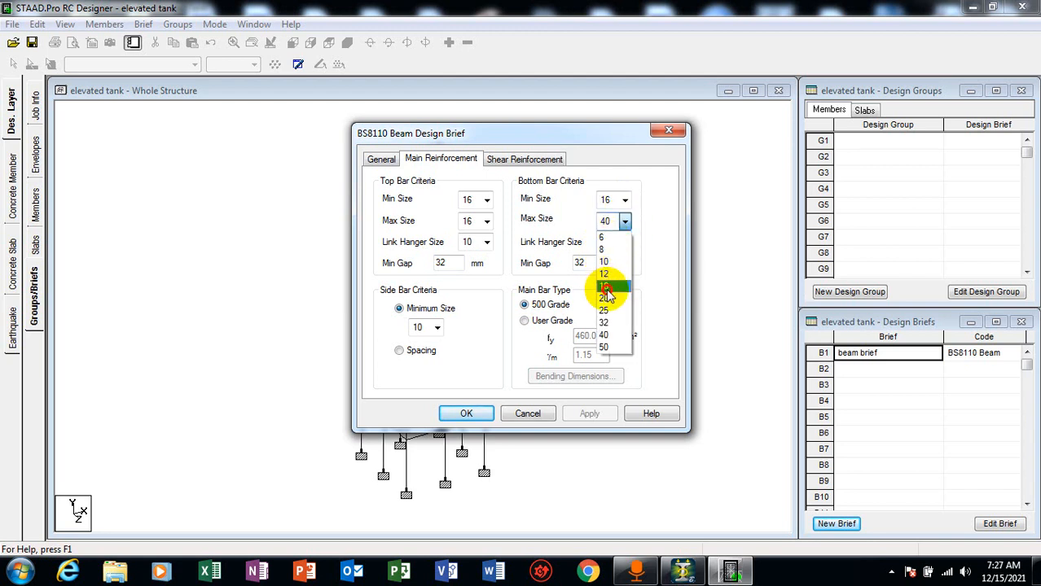
left_click(609, 287)
left_click(626, 243)
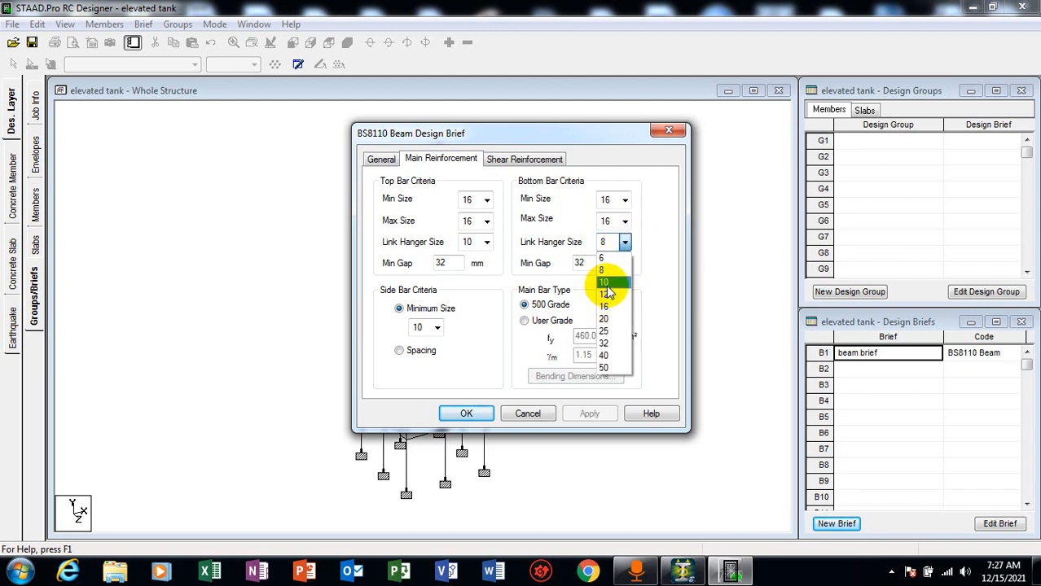
left_click(609, 290)
- Set the main bar type to User Grade and base the side bar criteria on Spacing
left_click(525, 163)
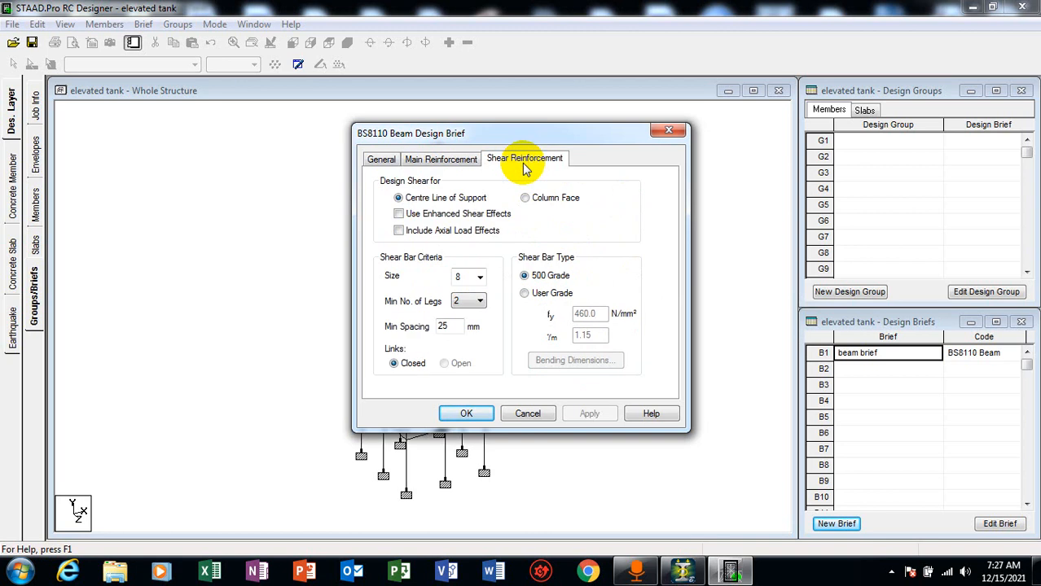
left_click(473, 159)
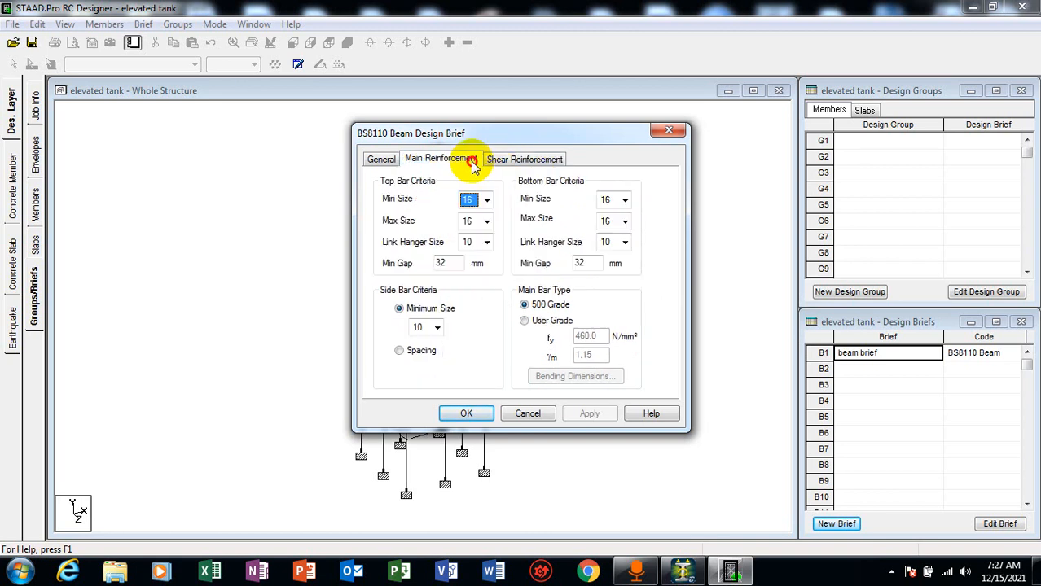
left_click(528, 324)
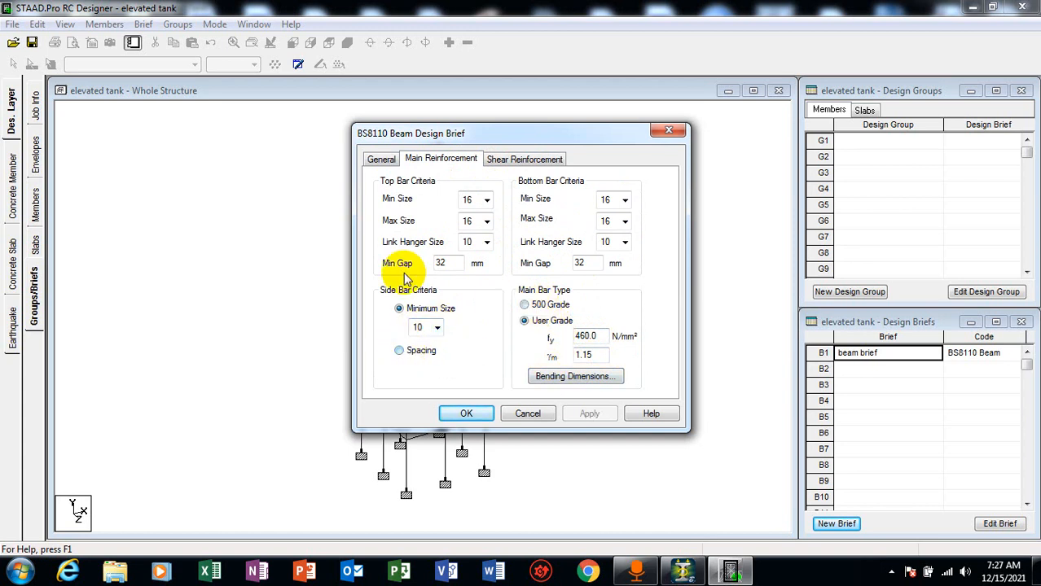
left_click(399, 351)
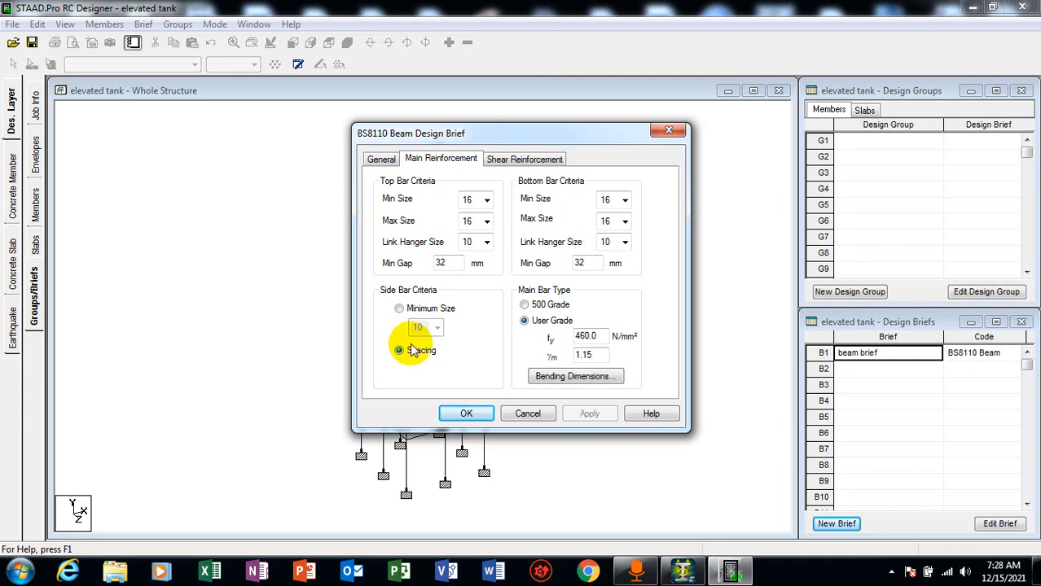
- Base the side bars on a minimum size of 10 and set the shear bar size to 10
left_click(400, 312)
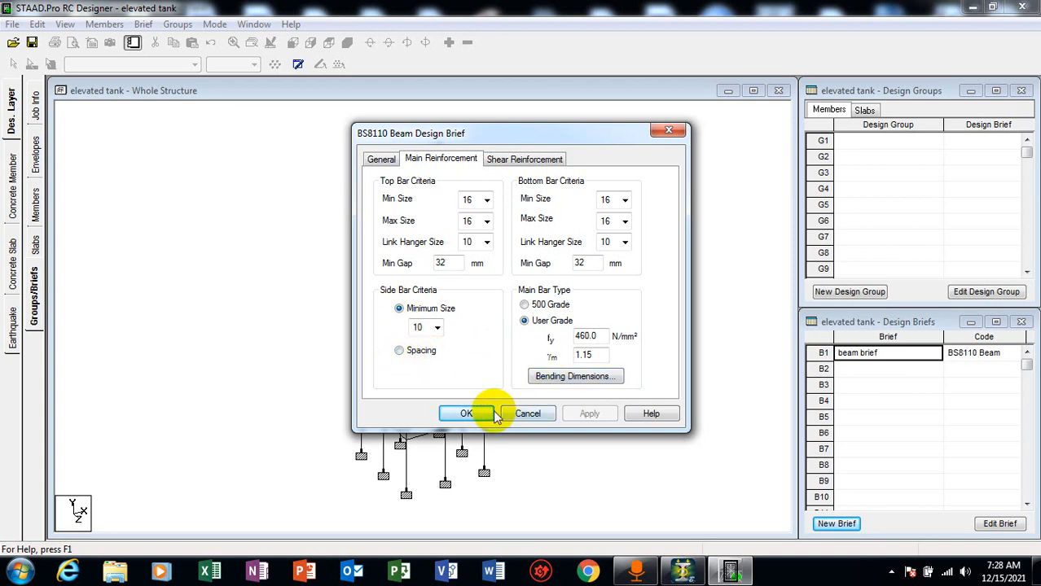
left_click(504, 162)
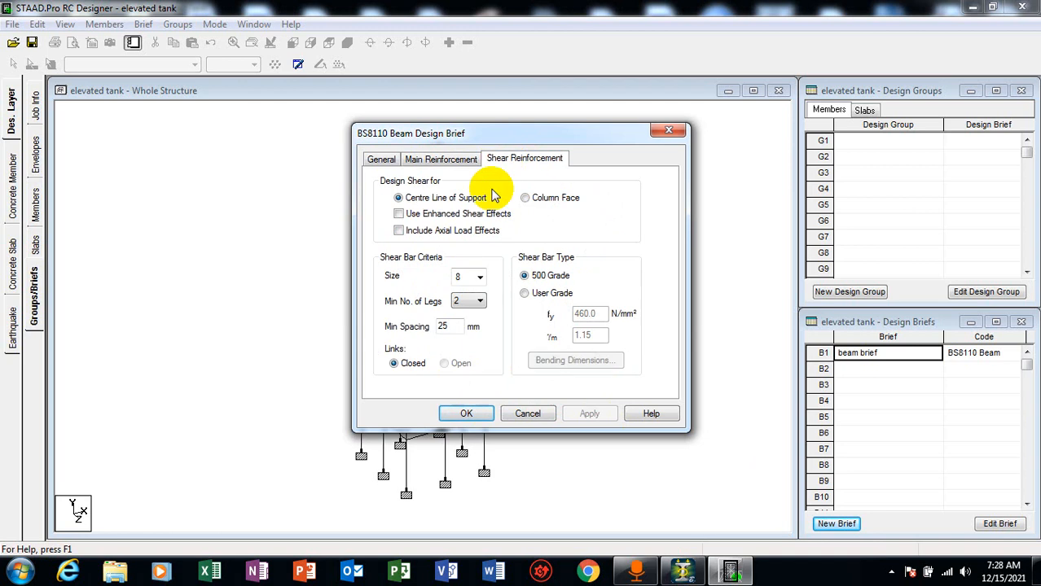
left_click(476, 279)
left_click(463, 318)
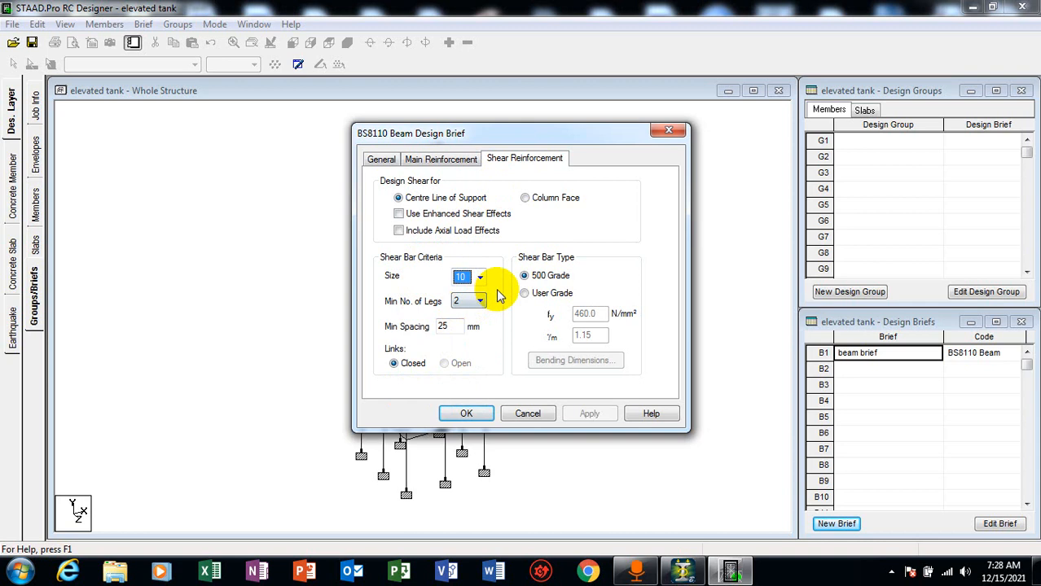
- Set the beam brief's shear bar type to User Grade with fy 410 N/mm²
left_click(523, 293)
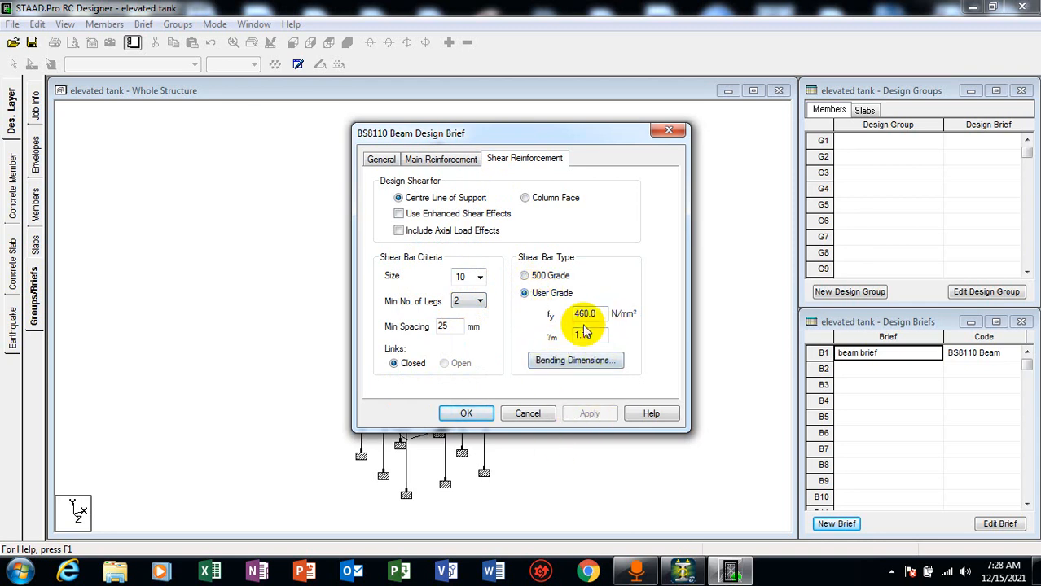
left_click_drag(593, 314, 568, 322)
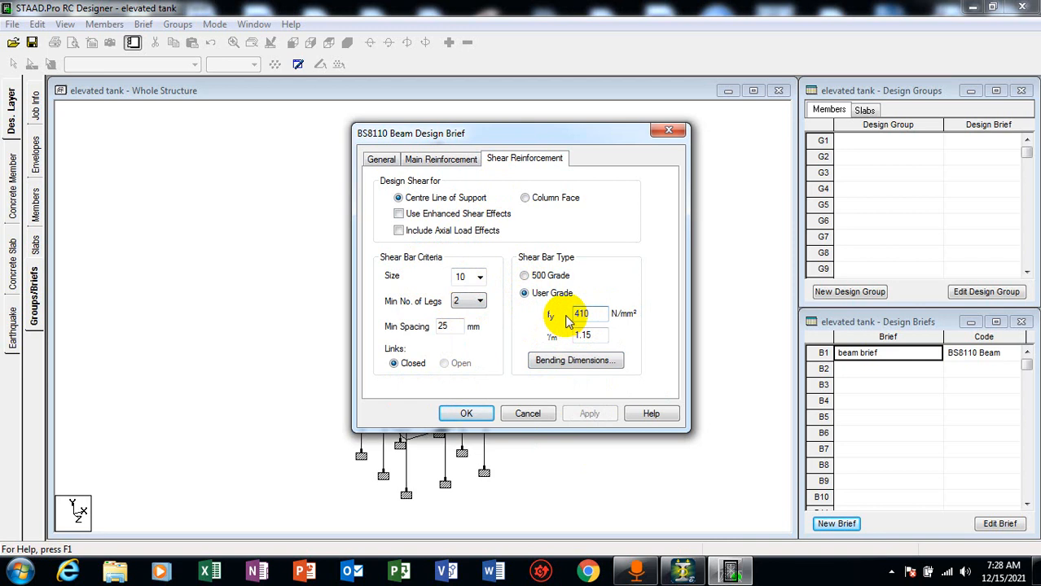
type("410")
- Change the main bars' user-grade fy to match the shear bars' value and accept the beam brief
left_click(441, 159)
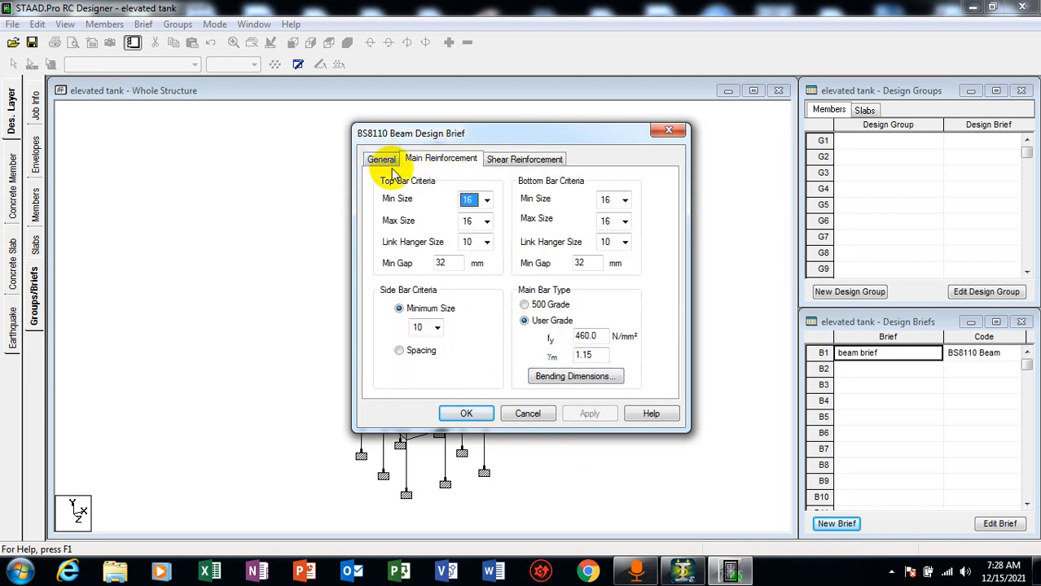
left_click_drag(592, 337, 560, 334)
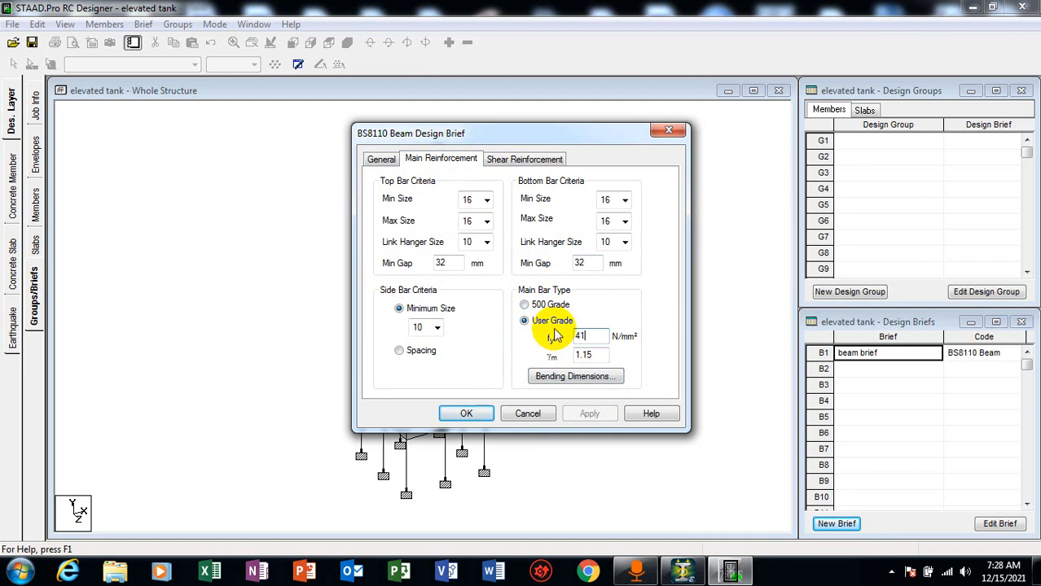
left_click(467, 414)
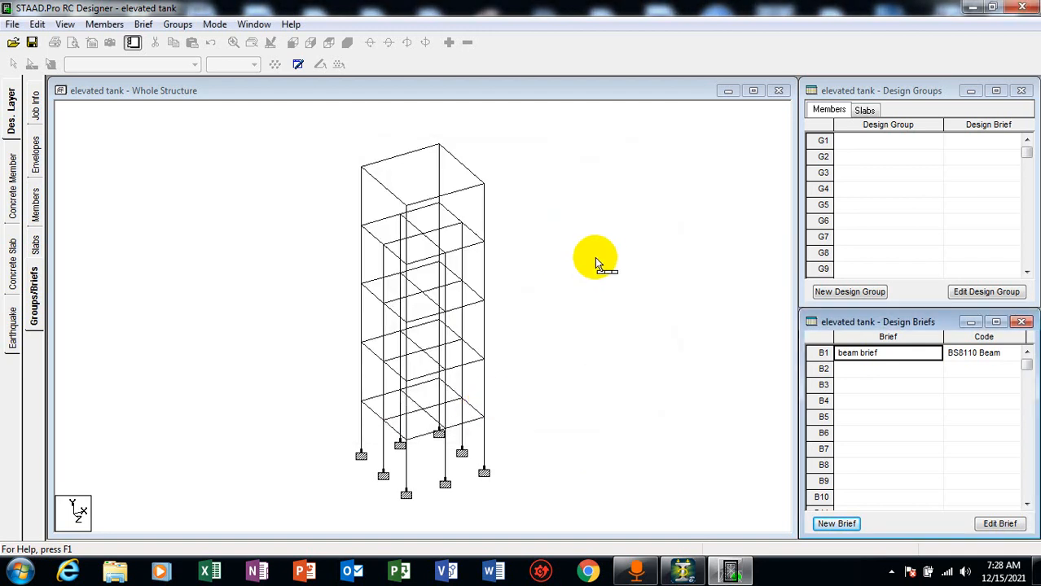
- Create a BS8110 column design brief named "column brief"
left_click(836, 524)
left_click(525, 312)
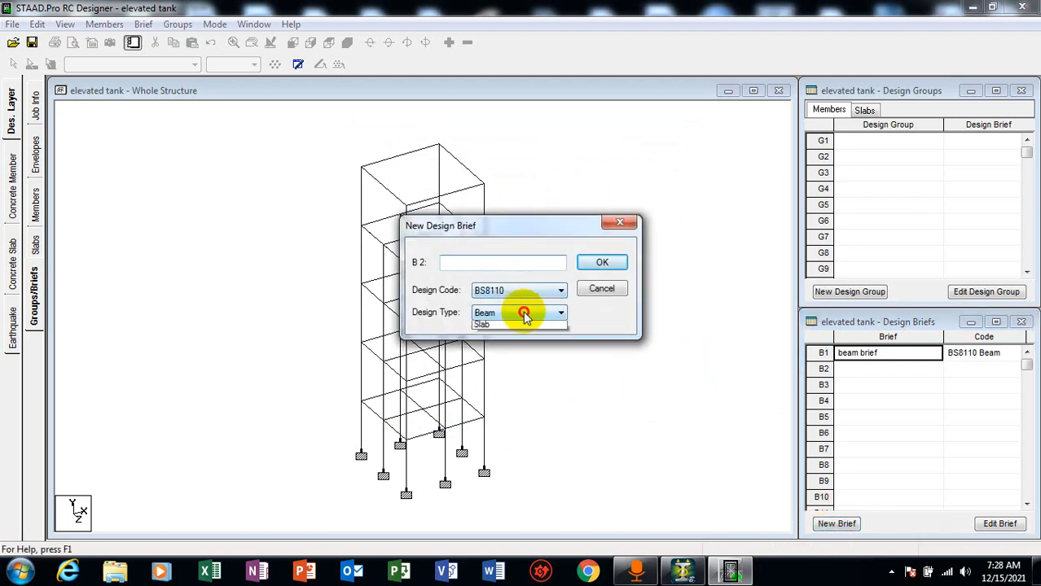
left_click(510, 337)
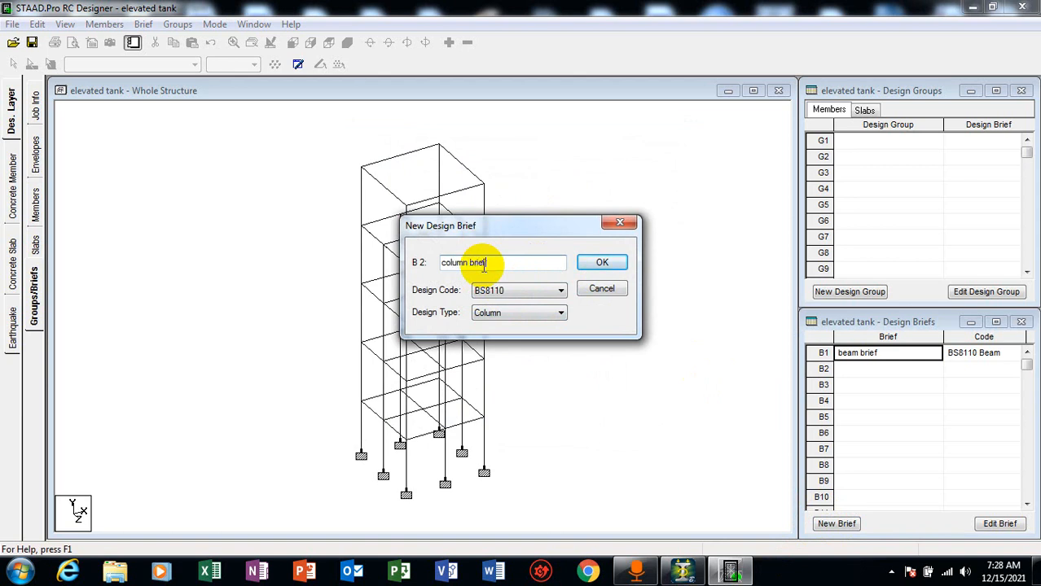
left_click(612, 260)
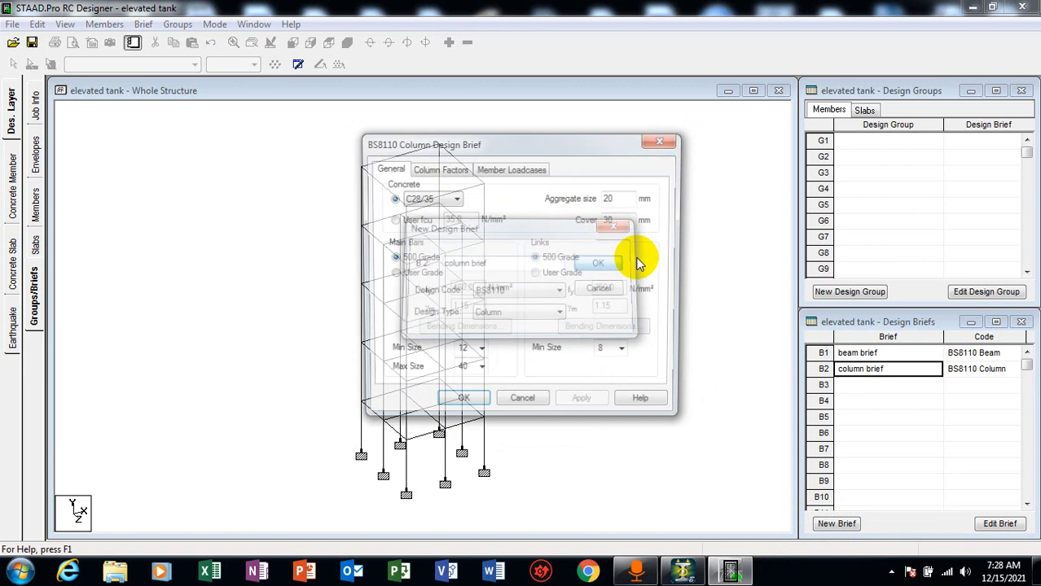
left_click(429, 200)
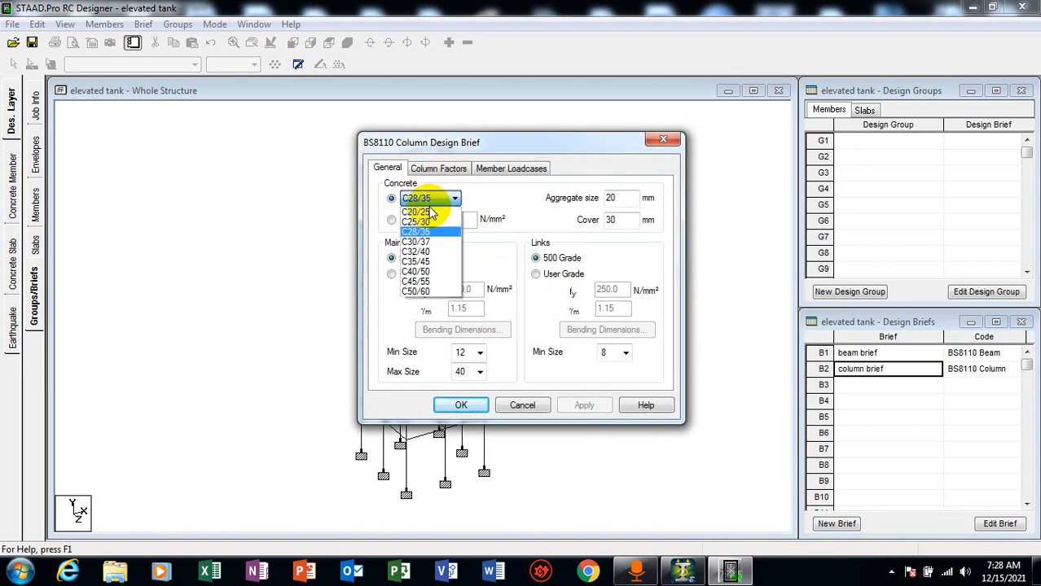
left_click(428, 222)
left_click(442, 202)
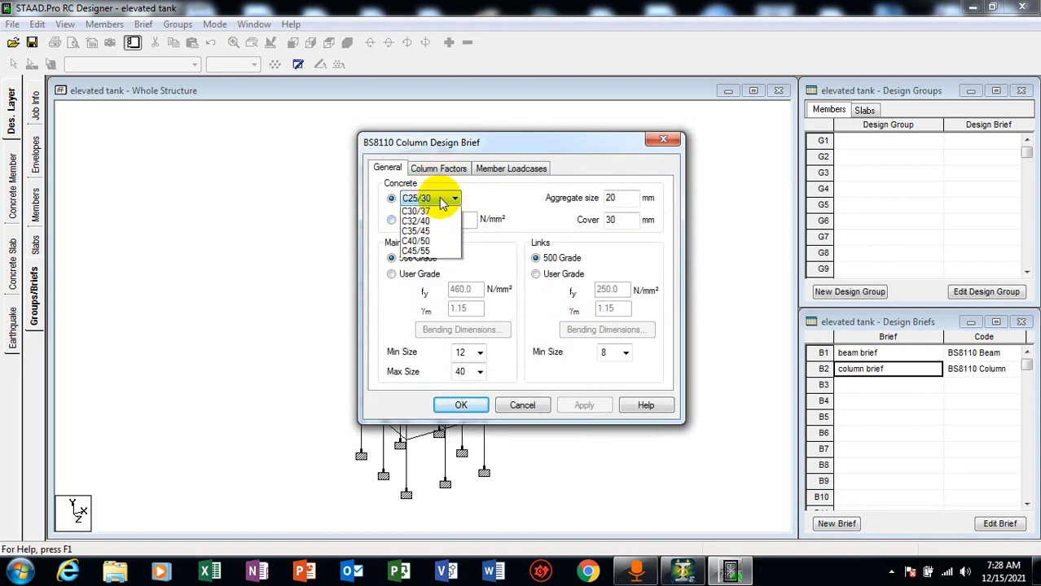
left_click(429, 210)
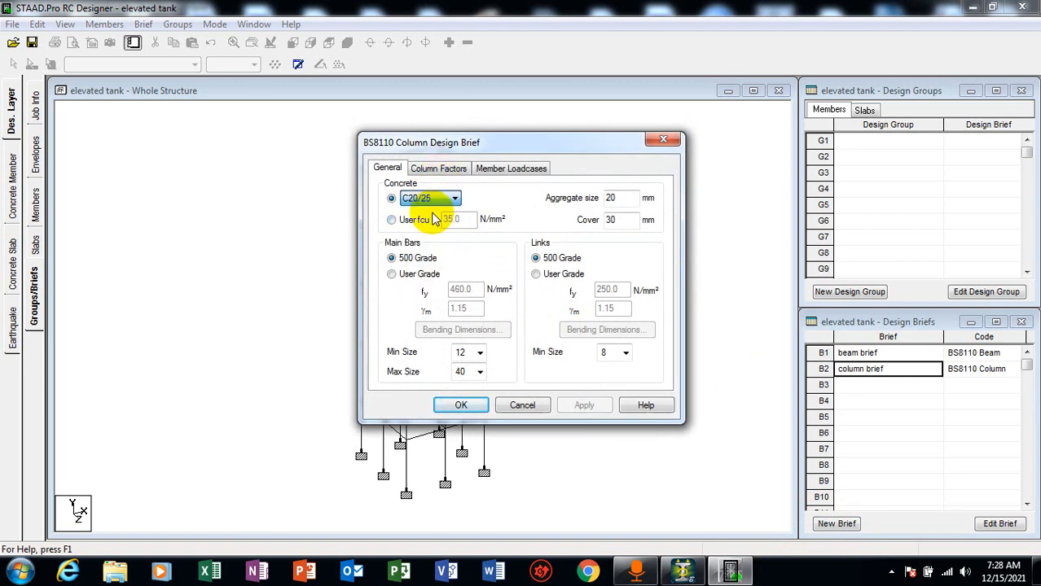
- Set the column brief's User fcu to 20 N/mm², with User Grade main bars of fy 410 N/mm² and User Grade links
left_click(394, 223)
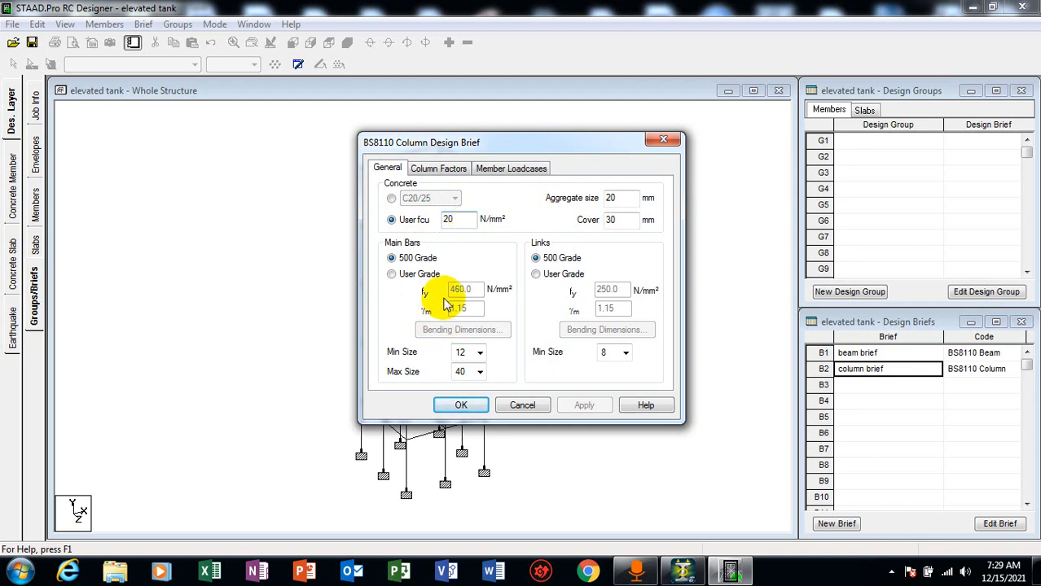
left_click(392, 275)
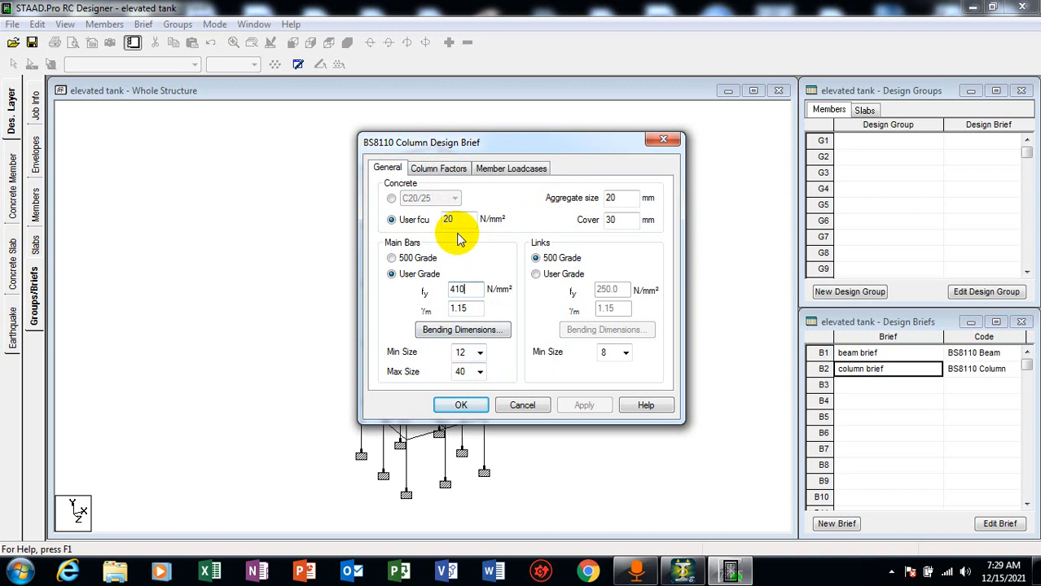
left_click(535, 275)
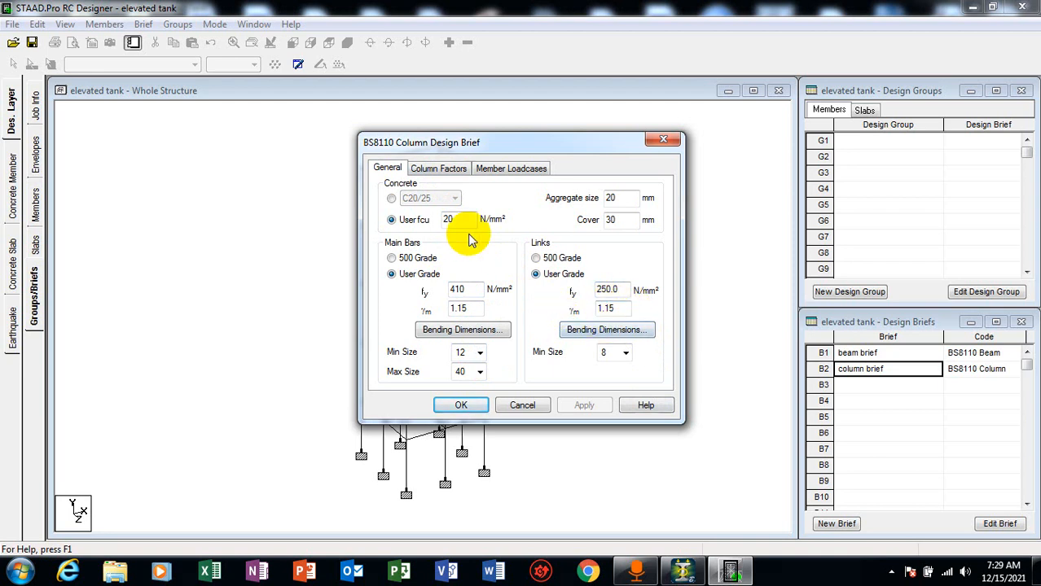
- Include all available load cases in the column brief's member loadcases and accept the brief
left_click(439, 168)
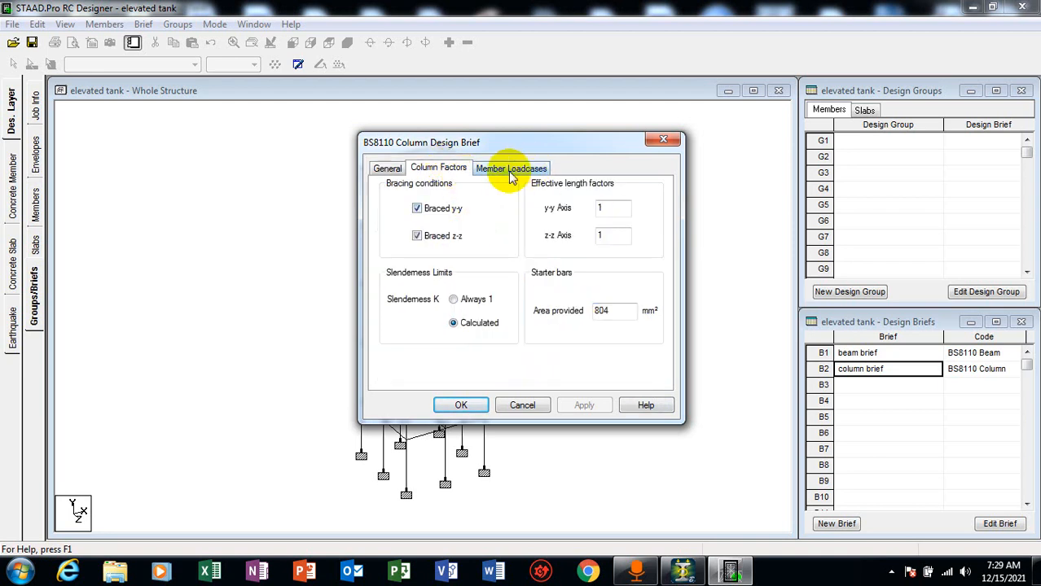
left_click(510, 171)
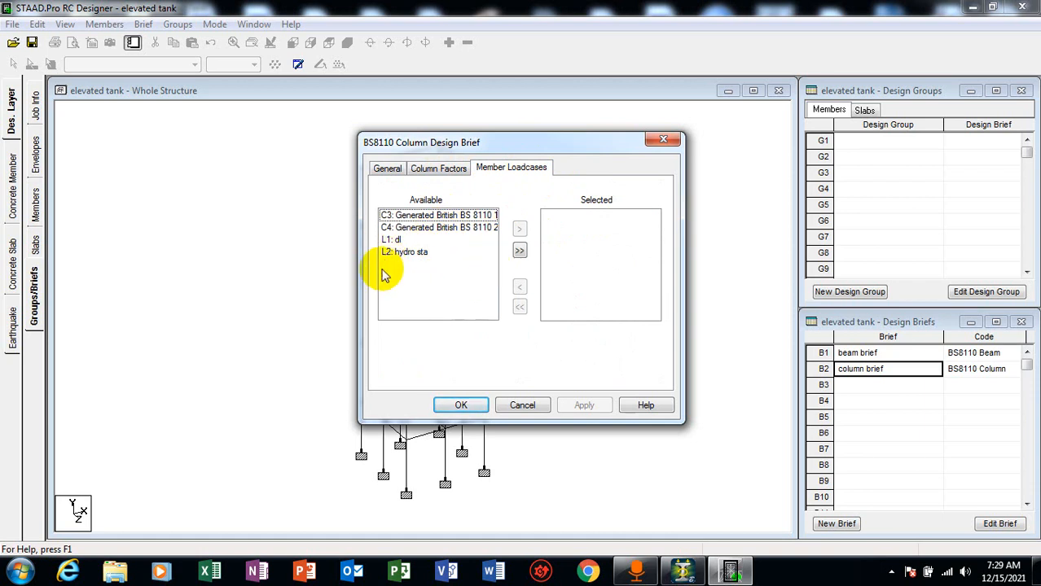
left_click(521, 253)
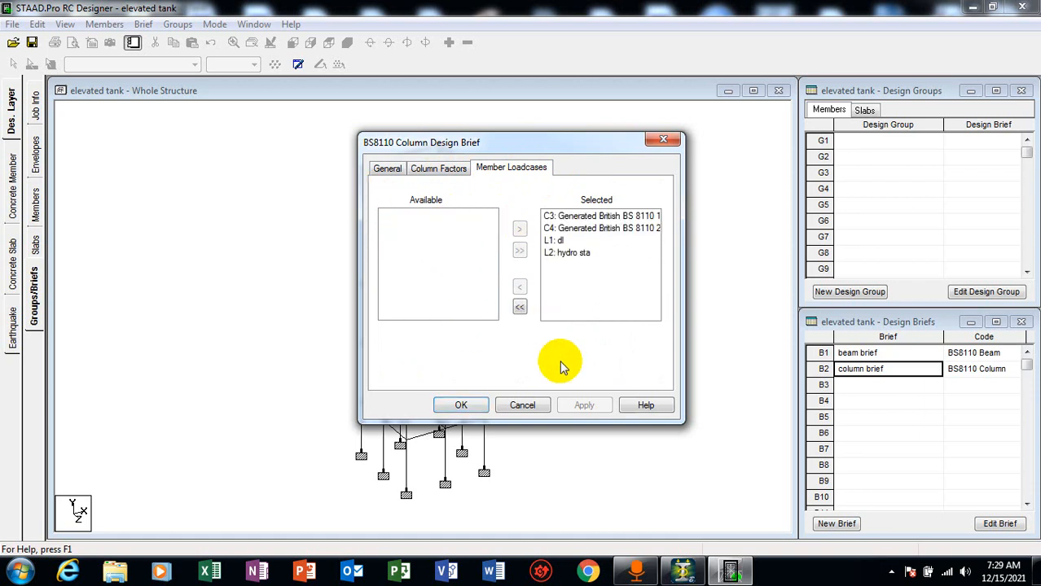
left_click(462, 406)
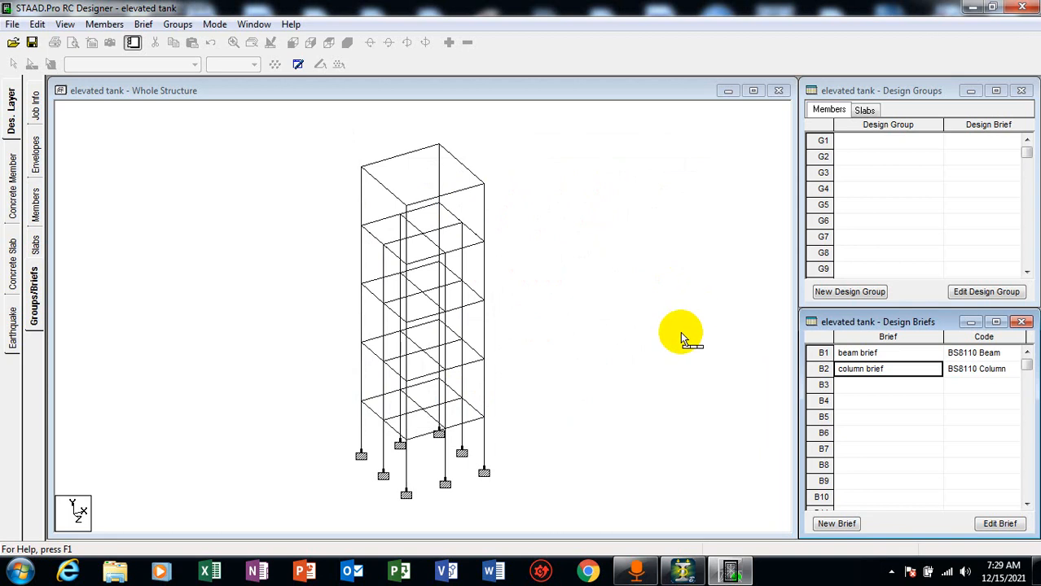
- Create a BS8110 slab design brief named "slab brief"
left_click(846, 527)
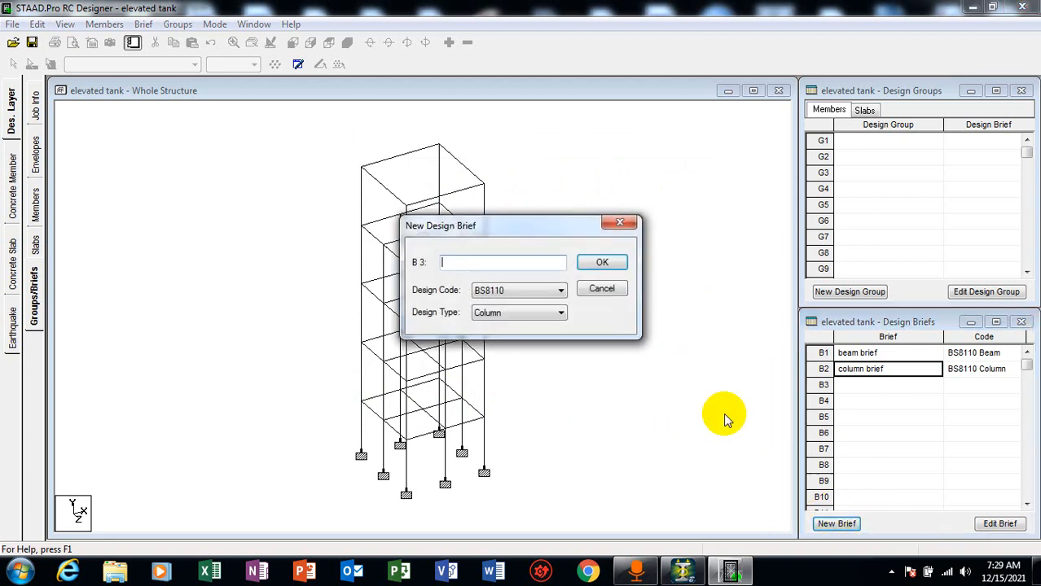
left_click(518, 322)
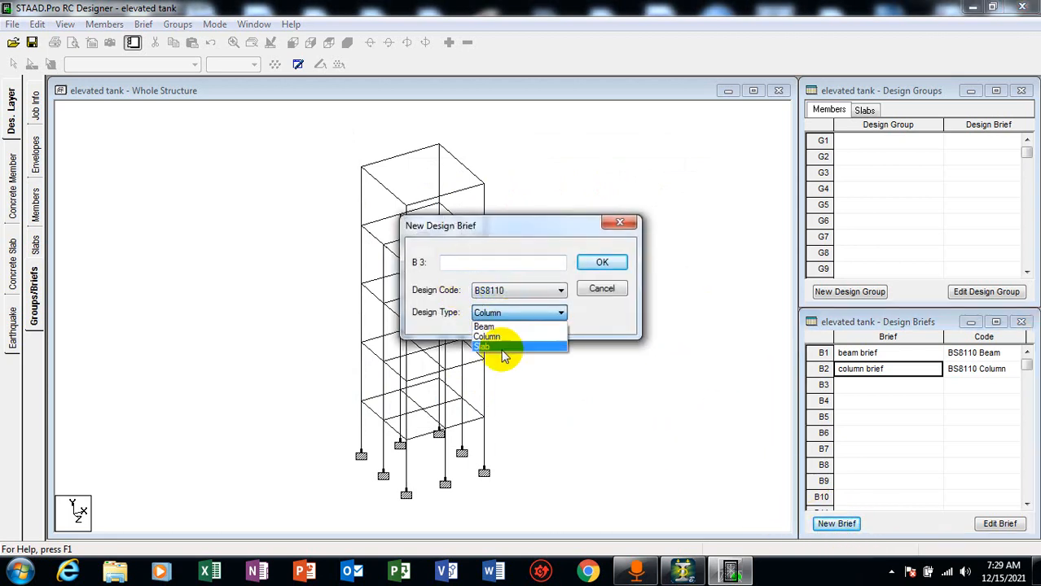
left_click(503, 344)
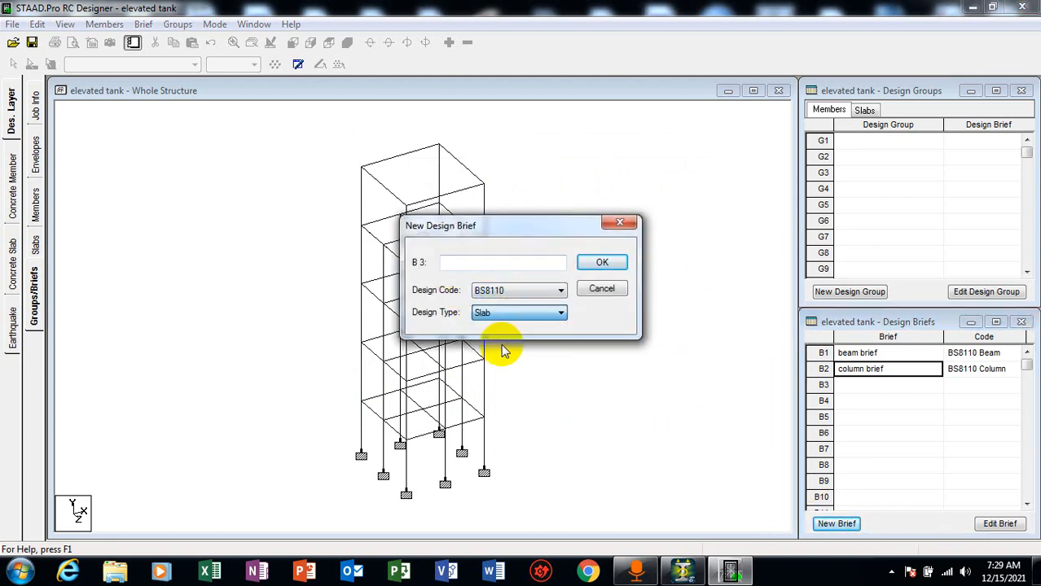
left_click(510, 268)
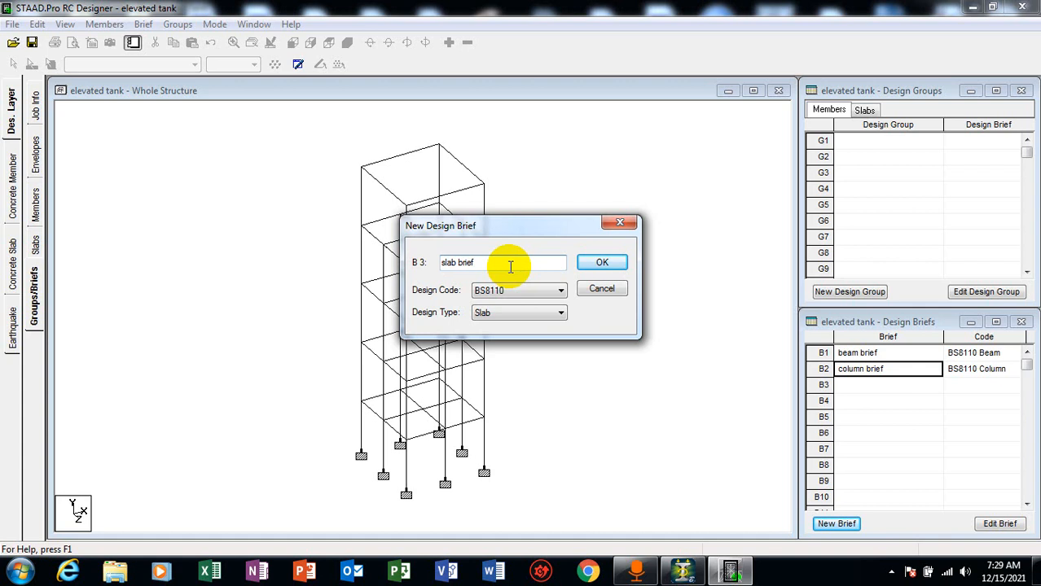
left_click(601, 262)
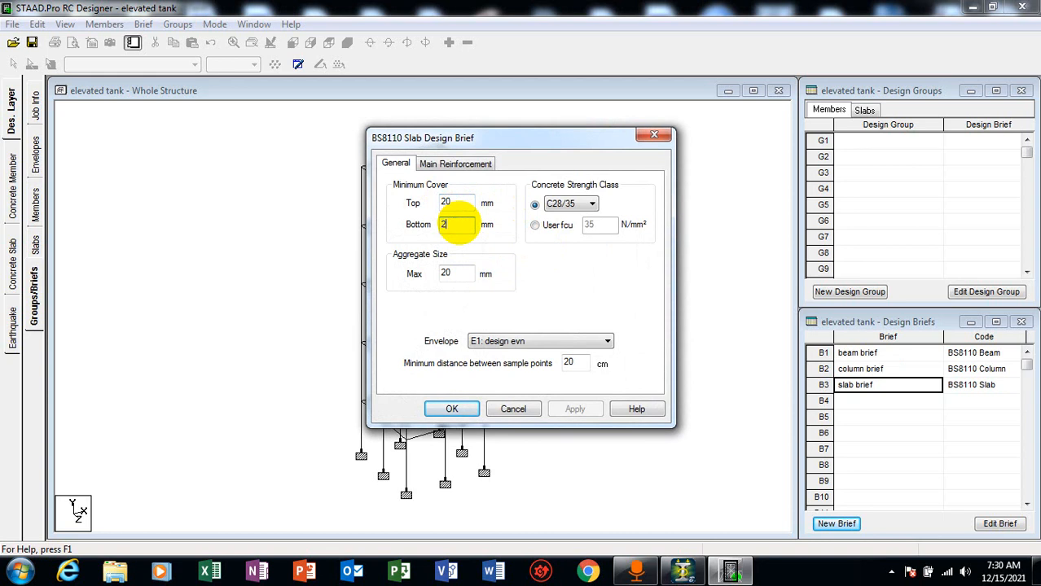
- Set the slab brief's top and bottom cover to 20 mm and its concrete strength class to C20/25
left_click(564, 204)
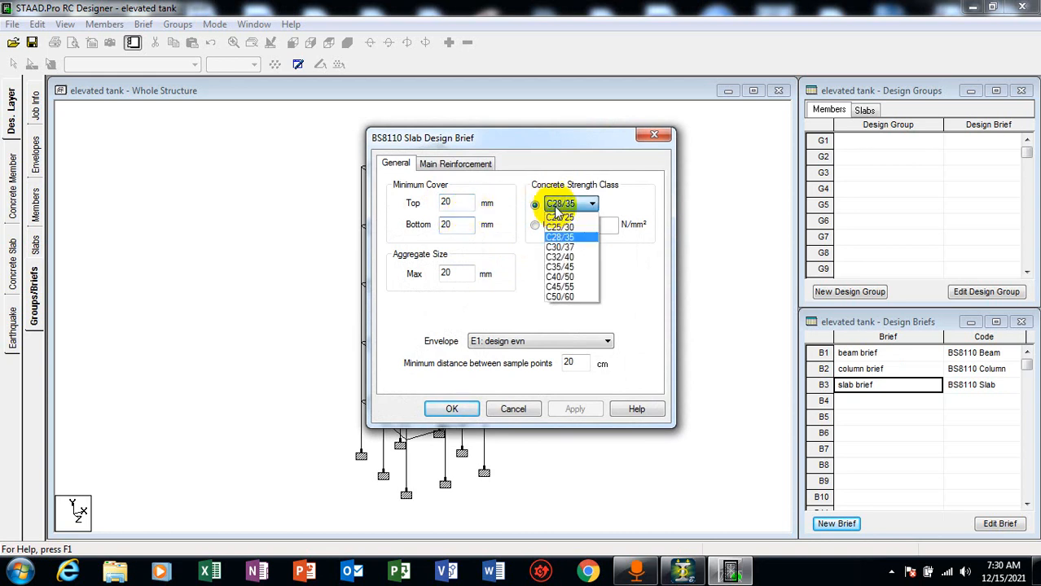
left_click(561, 217)
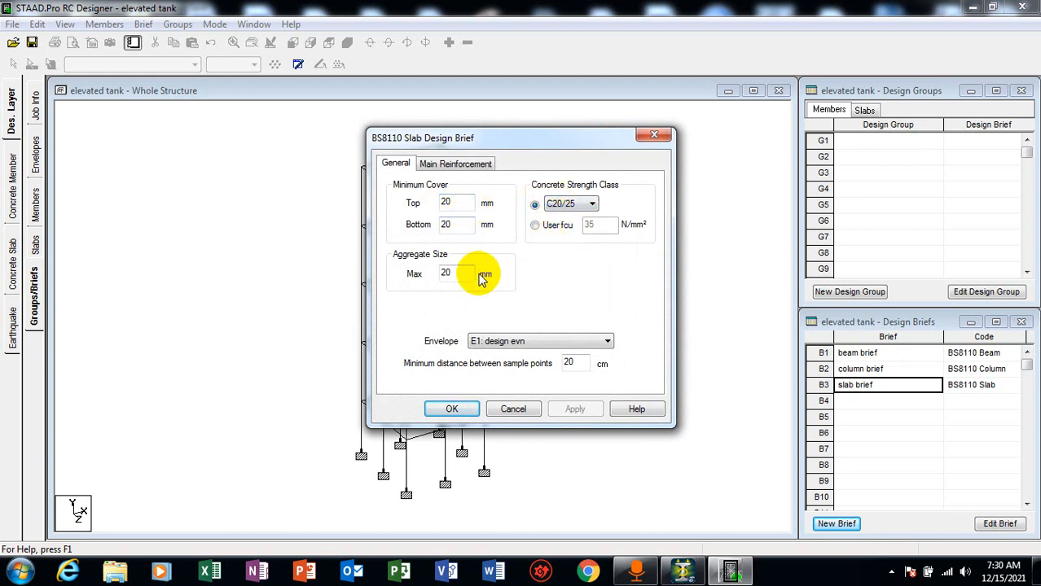
- Set the slab's top reinforcement to bar size 12 in both X and Y
left_click(434, 169)
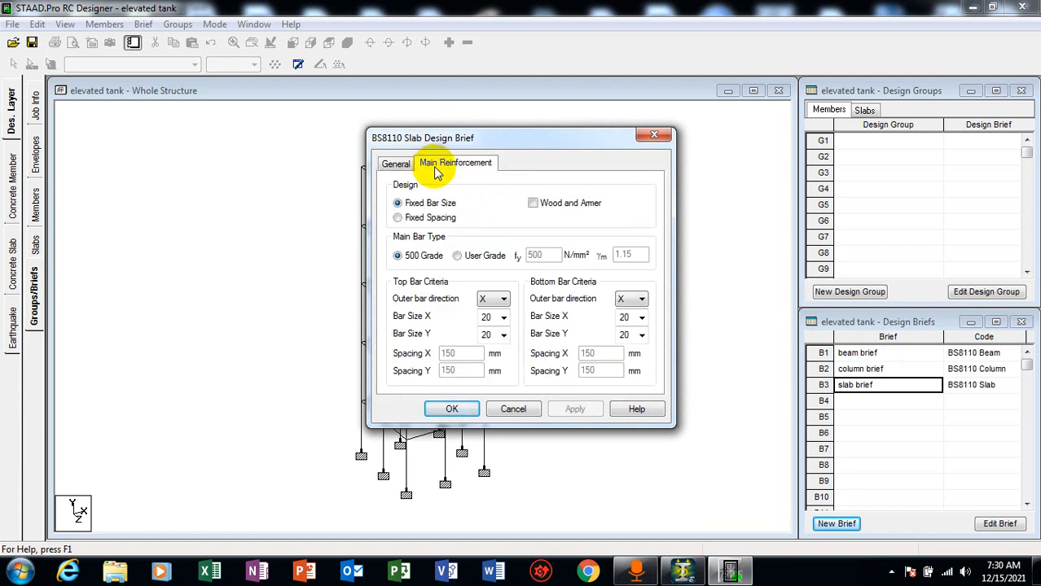
left_click(497, 317)
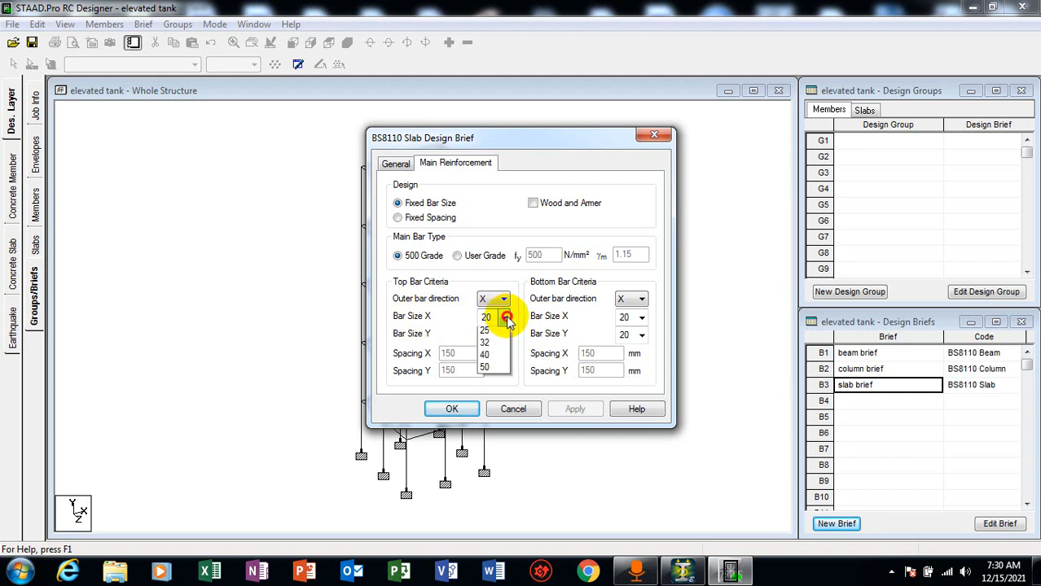
left_click(486, 370)
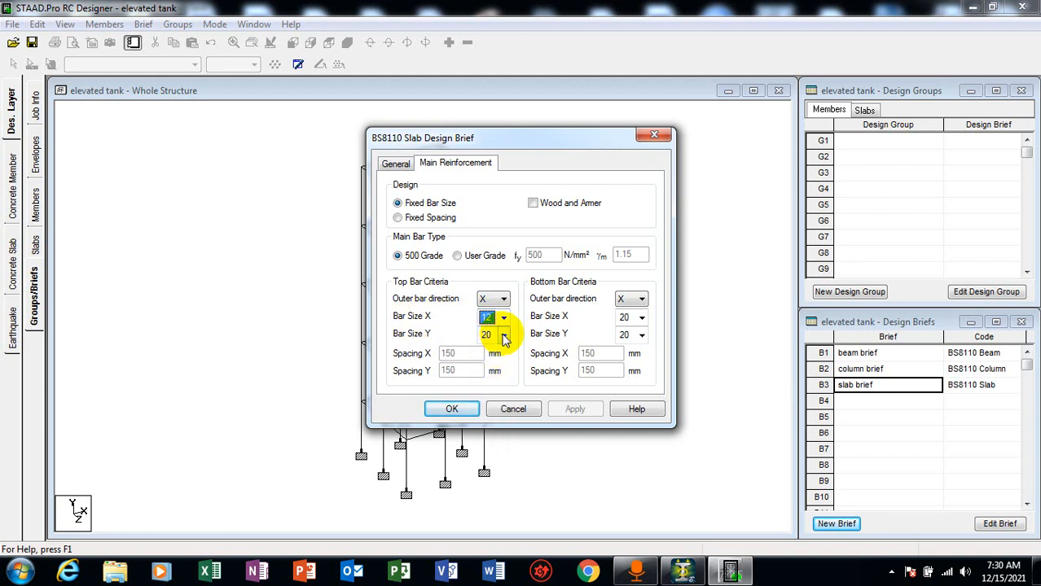
left_click(497, 334)
left_click(484, 387)
- Set the slab's bottom bars to size 12 in X and Y, and the main bar type to User Grade with fy 410 N/mm²
left_click(641, 318)
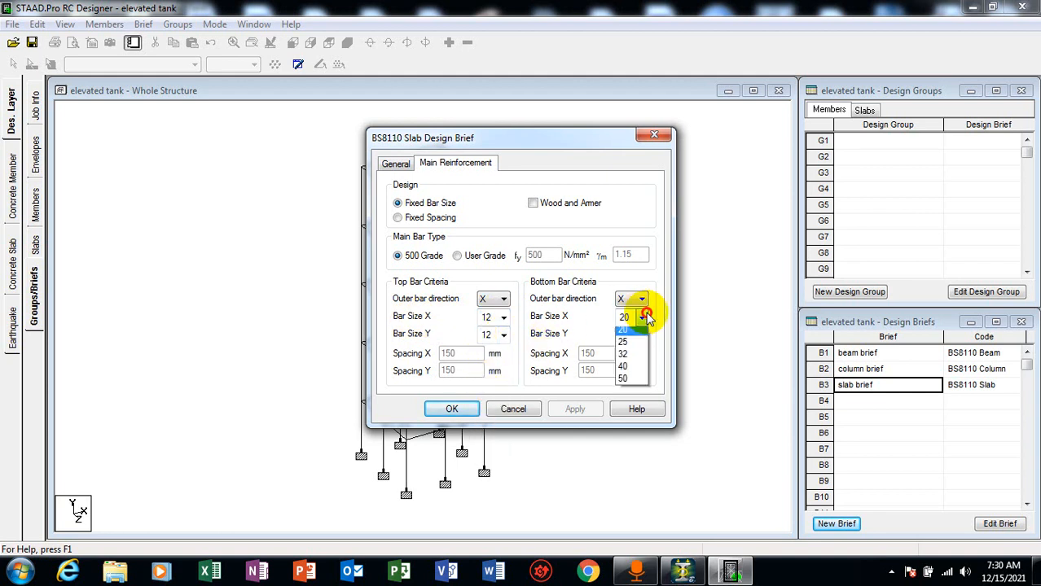
left_click(623, 369)
left_click(641, 335)
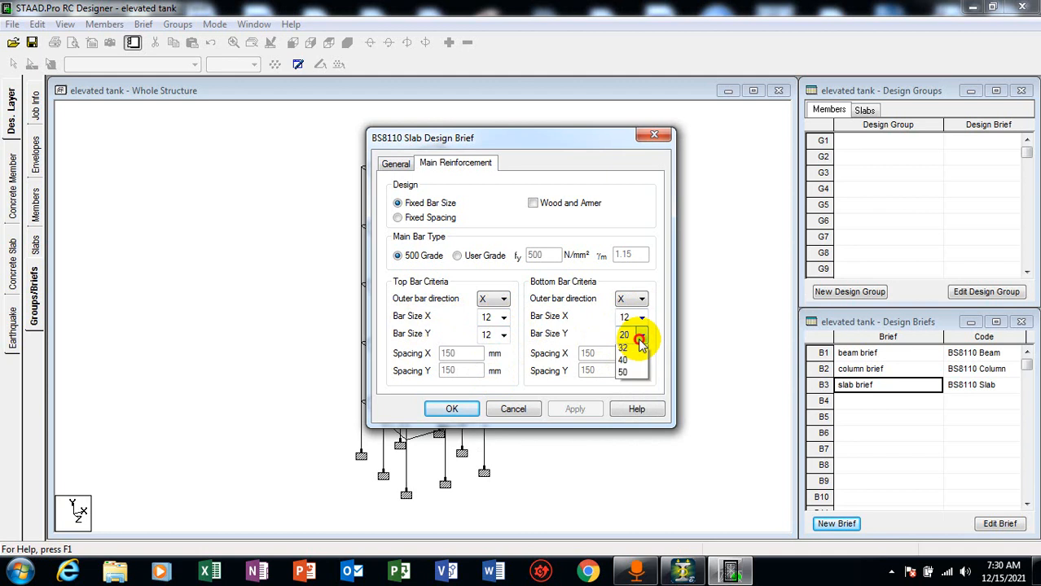
left_click(624, 387)
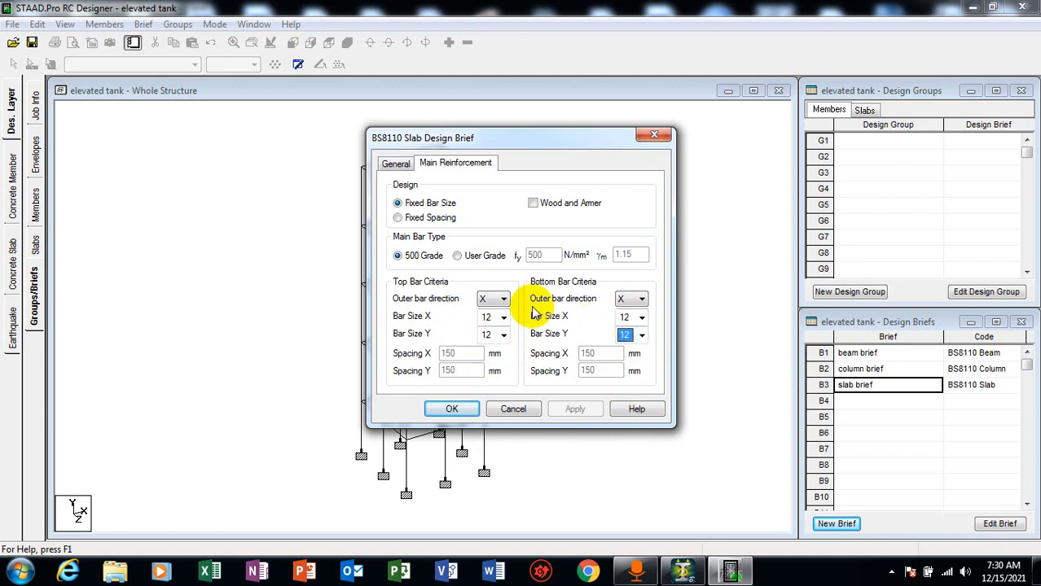
left_click(461, 258)
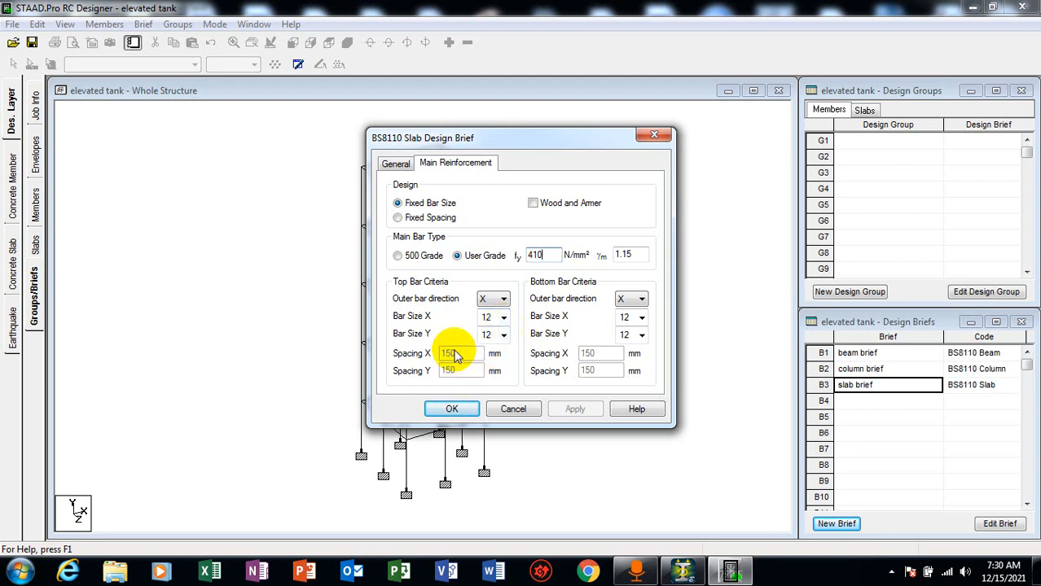
- Keep the slab reinforcement design on Fixed Bar Size, review the cover and concrete settings, and accept the slab brief
left_click(422, 222)
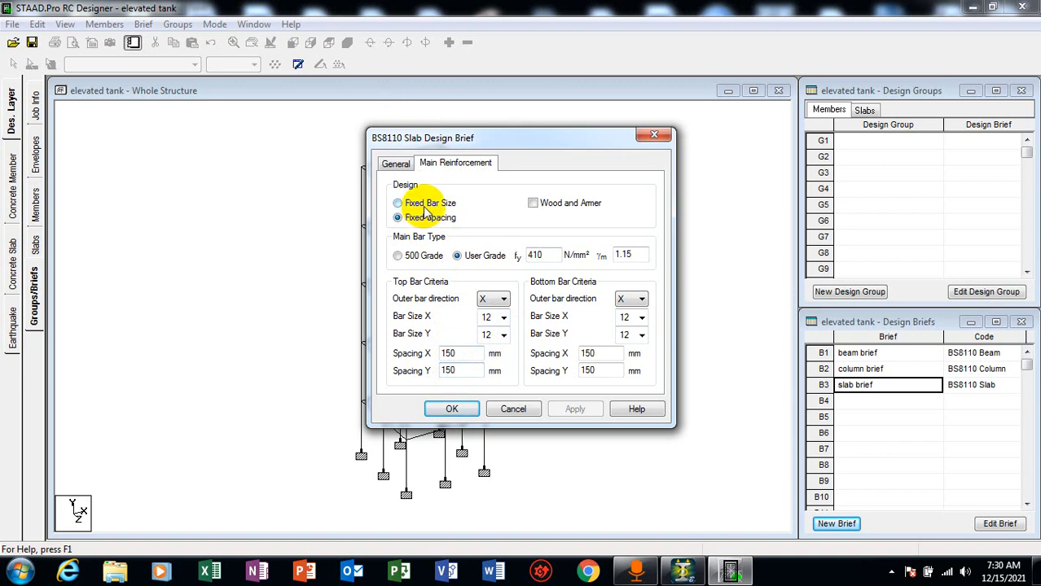
left_click(398, 203)
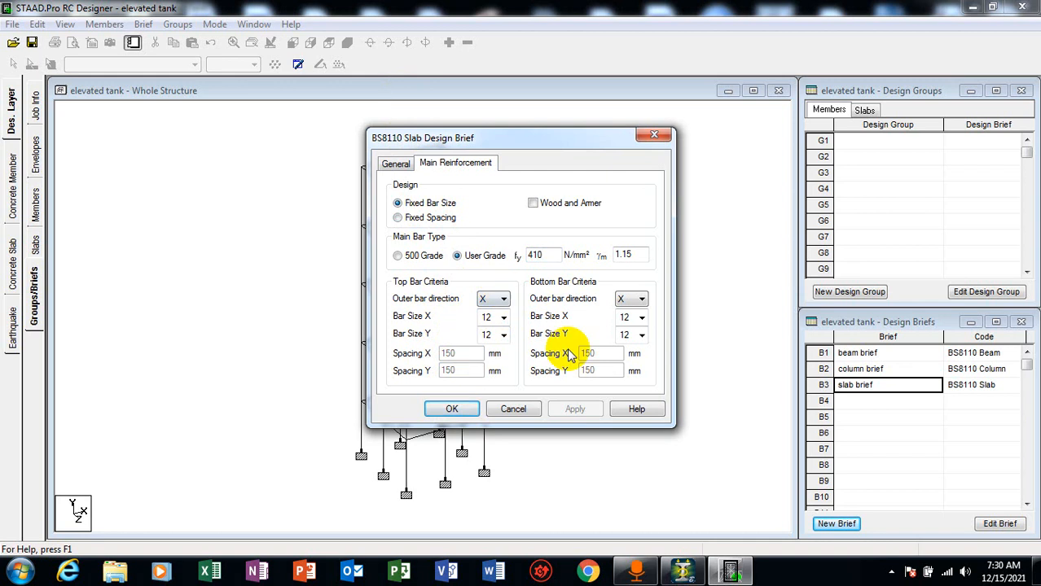
left_click(395, 163)
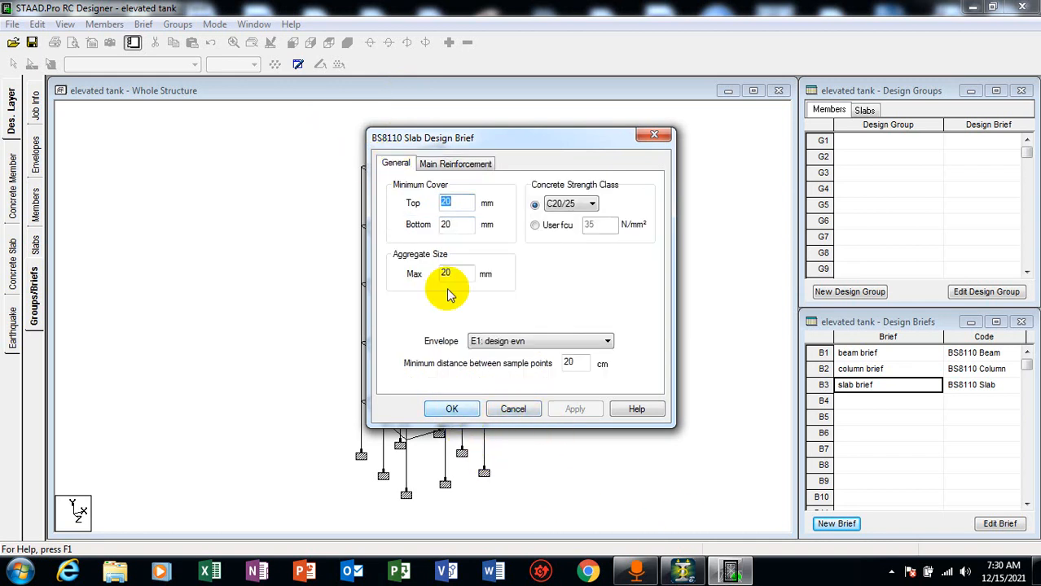
left_click(458, 224)
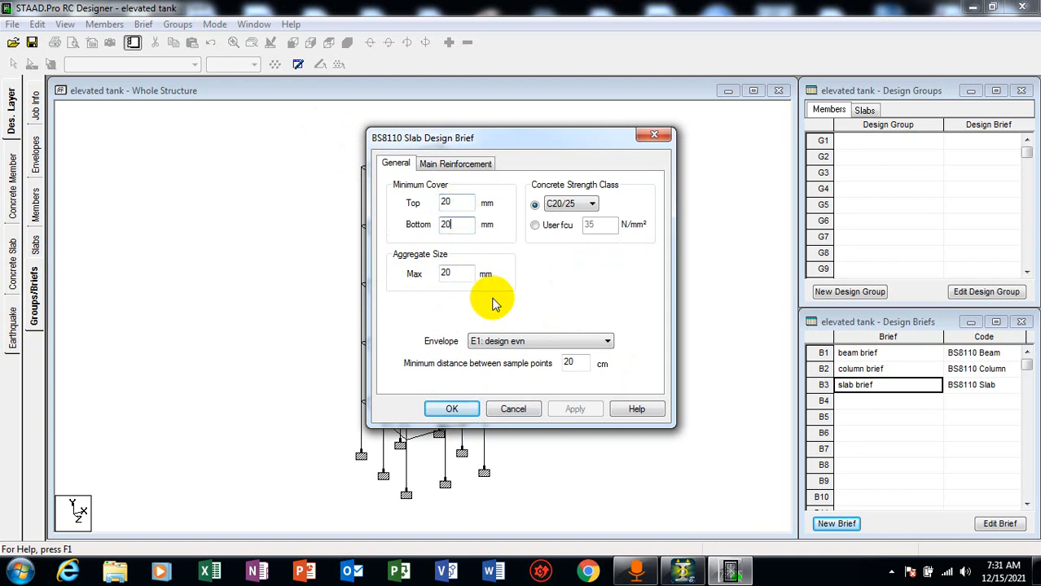
left_click(452, 412)
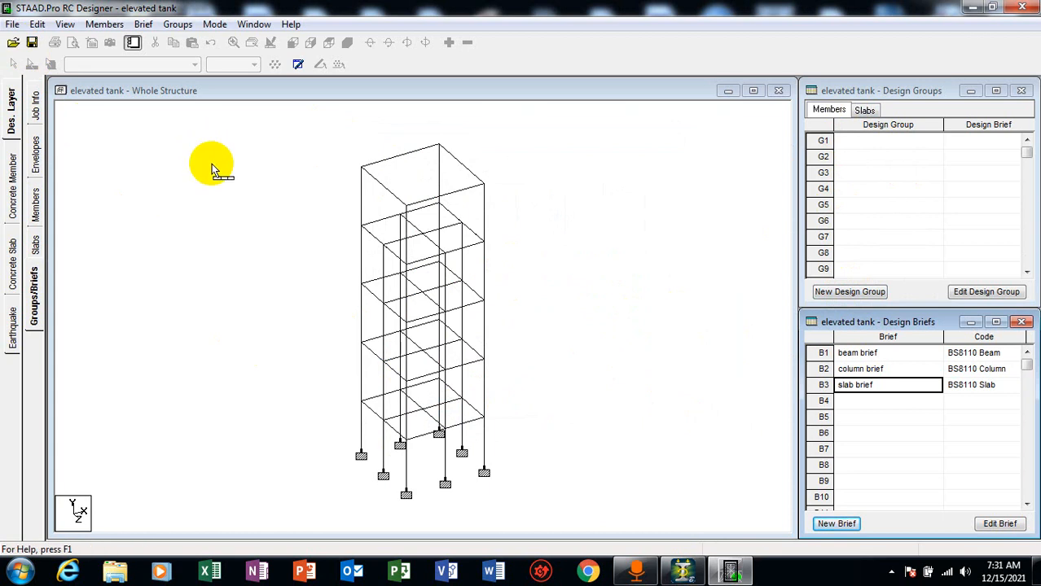
left_click_drag(338, 145, 552, 517)
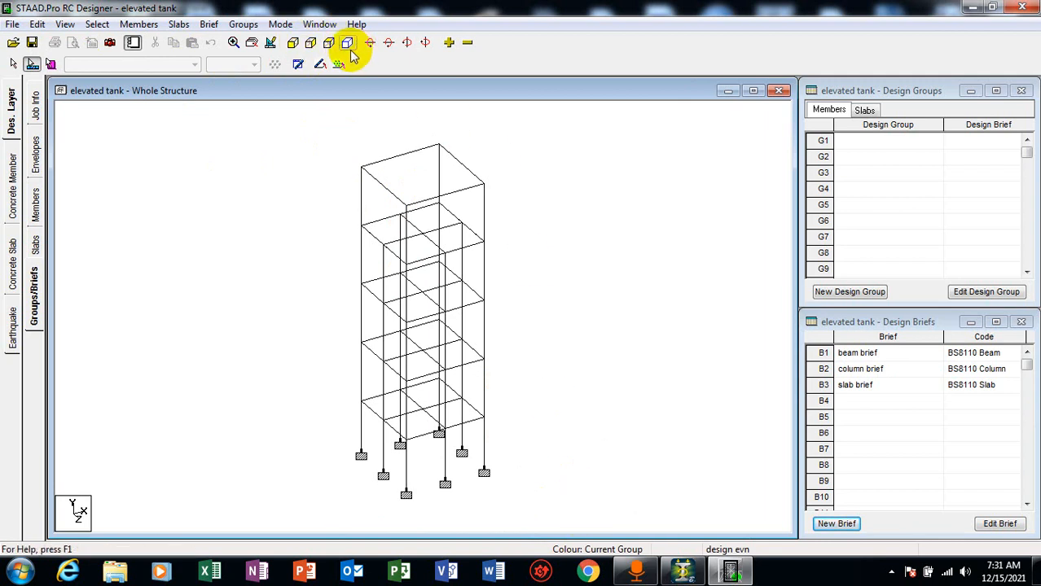
left_click_drag(505, 120, 298, 505)
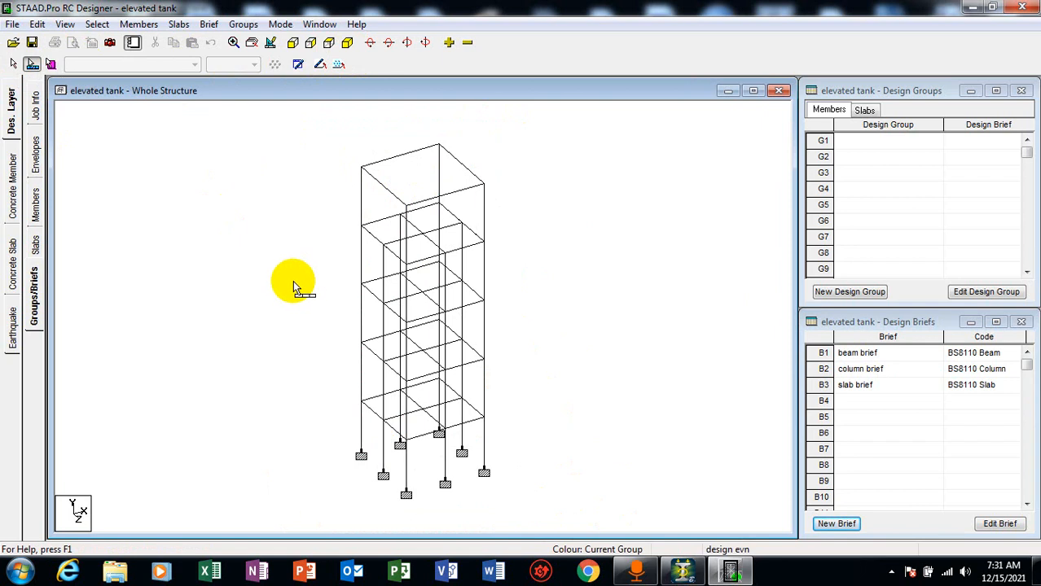
left_click(16, 64)
left_click_drag(344, 118, 560, 516)
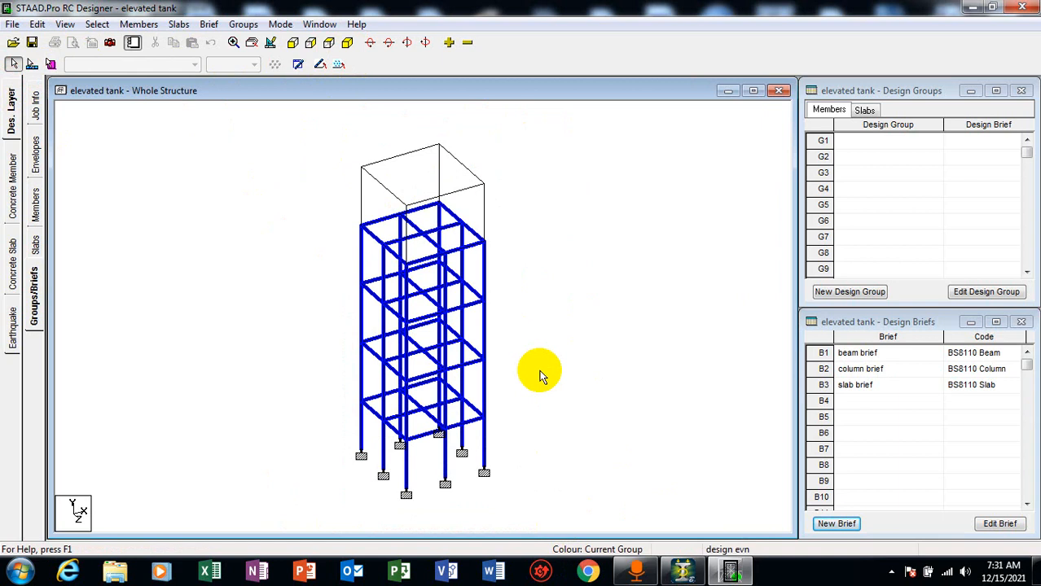
left_click_drag(541, 134, 260, 504)
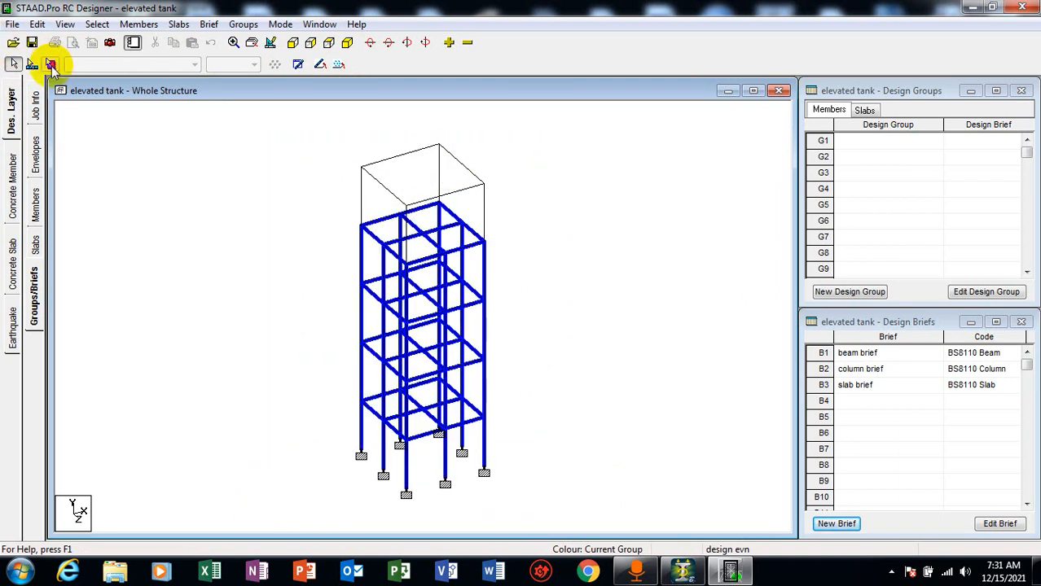
left_click_drag(576, 130, 289, 504)
- Select all the frame's beams and columns and auto-form them into concrete members
left_click(13, 64)
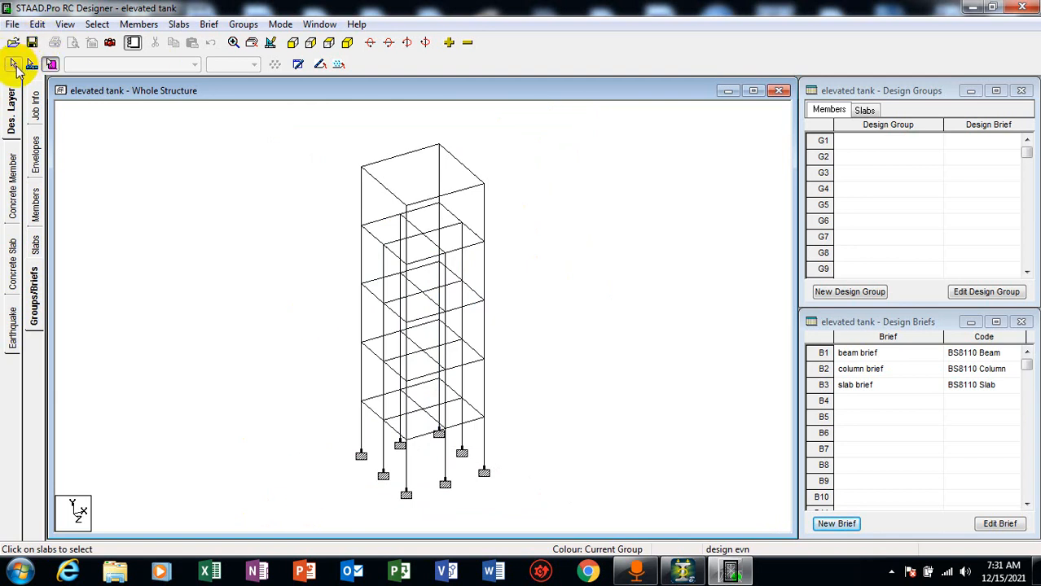
mouse_move(561, 496)
left_mouse_down()
mouse_move(563, 513)
mouse_move(554, 501)
left_mouse_up()
right_click(481, 364)
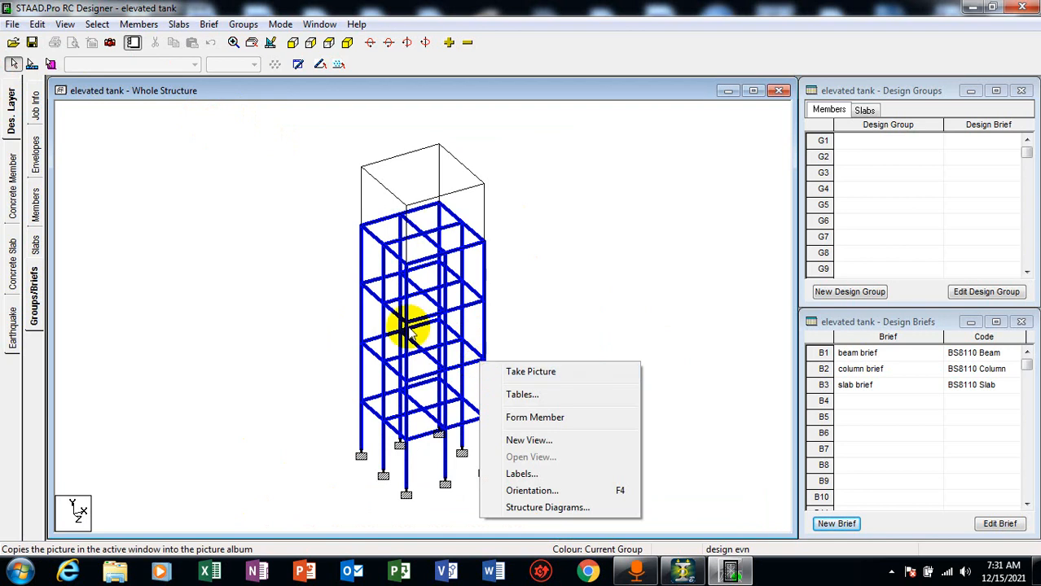
left_click(140, 24)
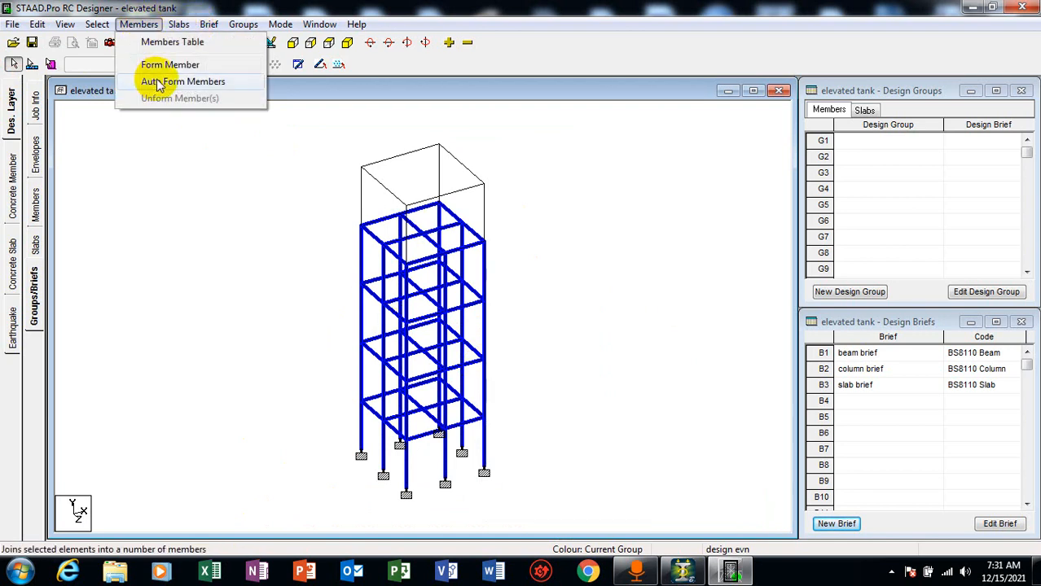
left_click(182, 81)
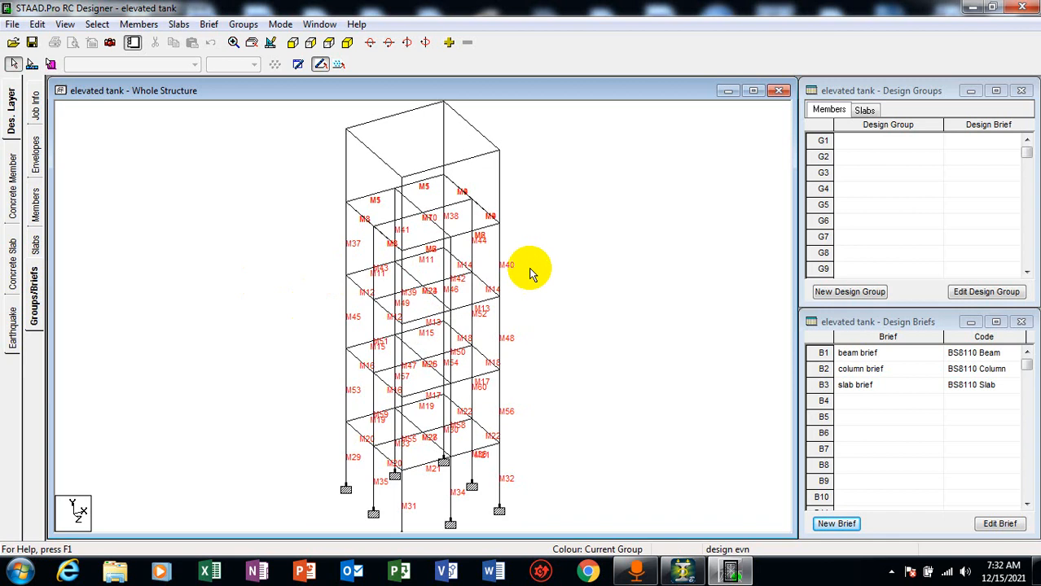
- Create a design group named "beam" with the beam brief for the horizontal members at all four levels, selected in front view
scroll(477, 349, "down", 3)
scroll(476, 362, "up", 3)
left_click(292, 45)
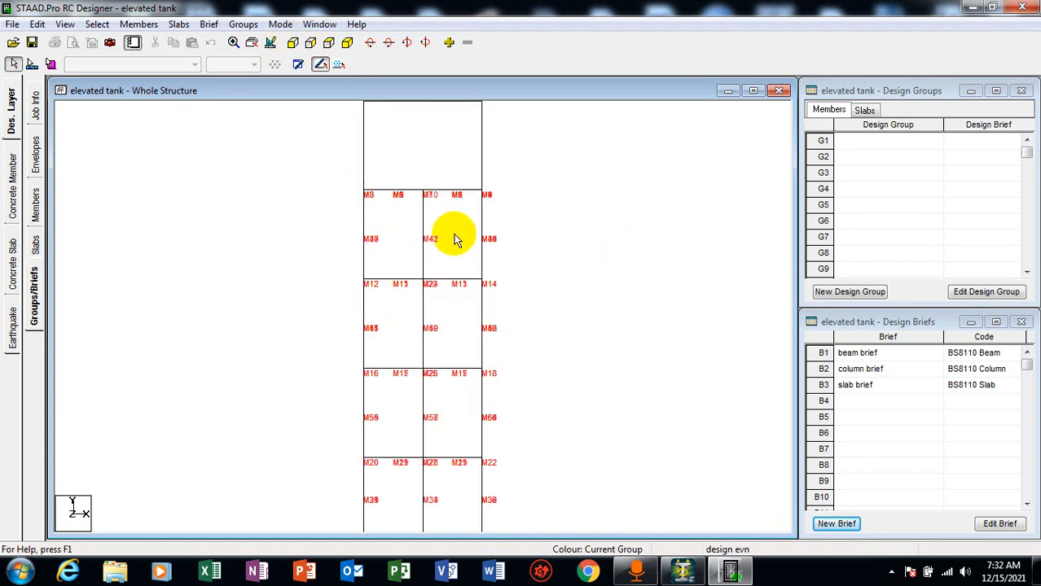
left_click_drag(513, 236, 329, 267)
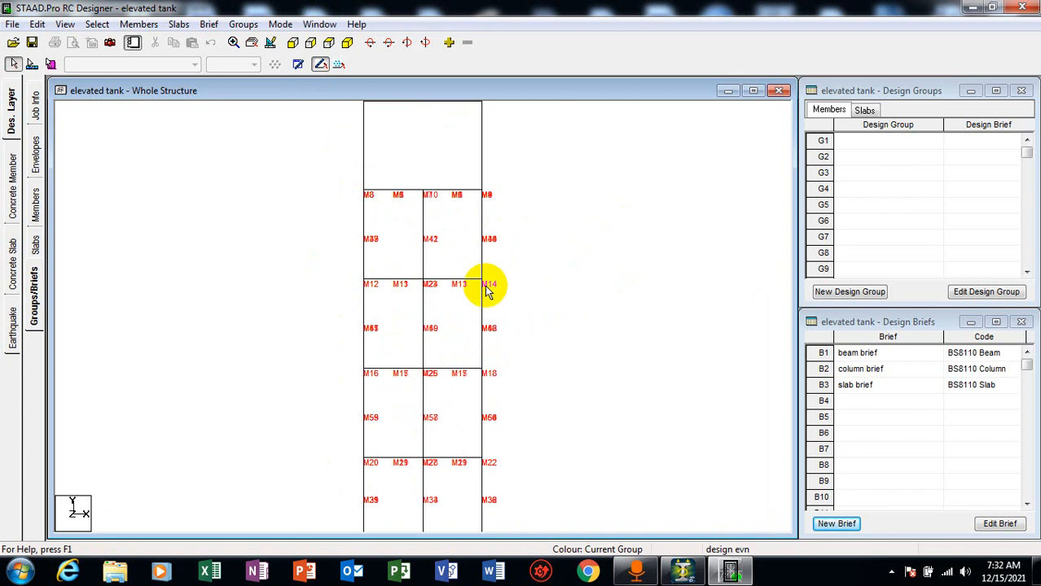
left_click(13, 63)
left_click_drag(483, 231, 512, 297)
left_click(531, 245)
left_click_drag(306, 167, 507, 213, "ctrl")
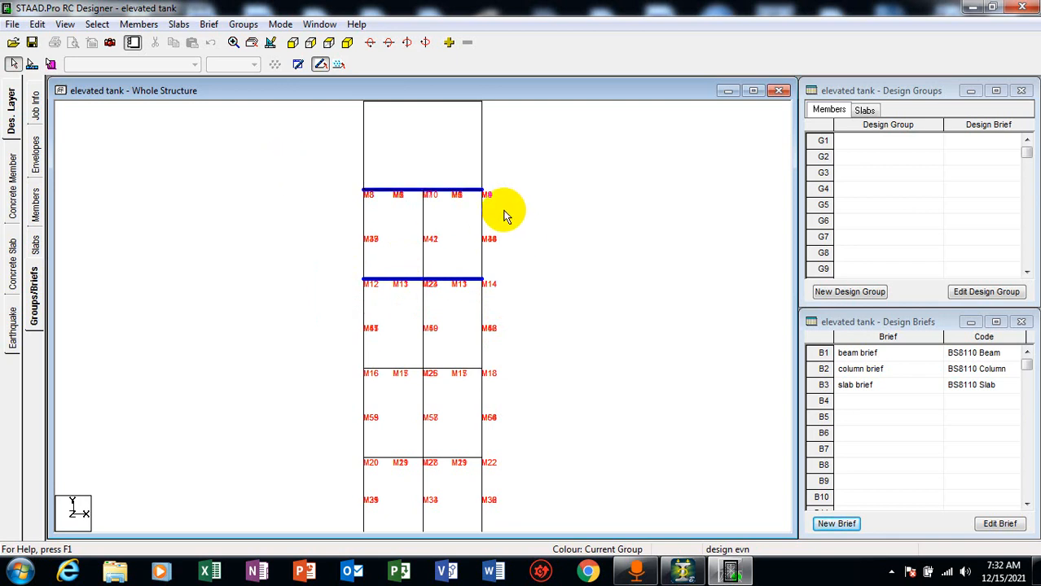
left_click_drag(339, 344, 529, 388, "ctrl")
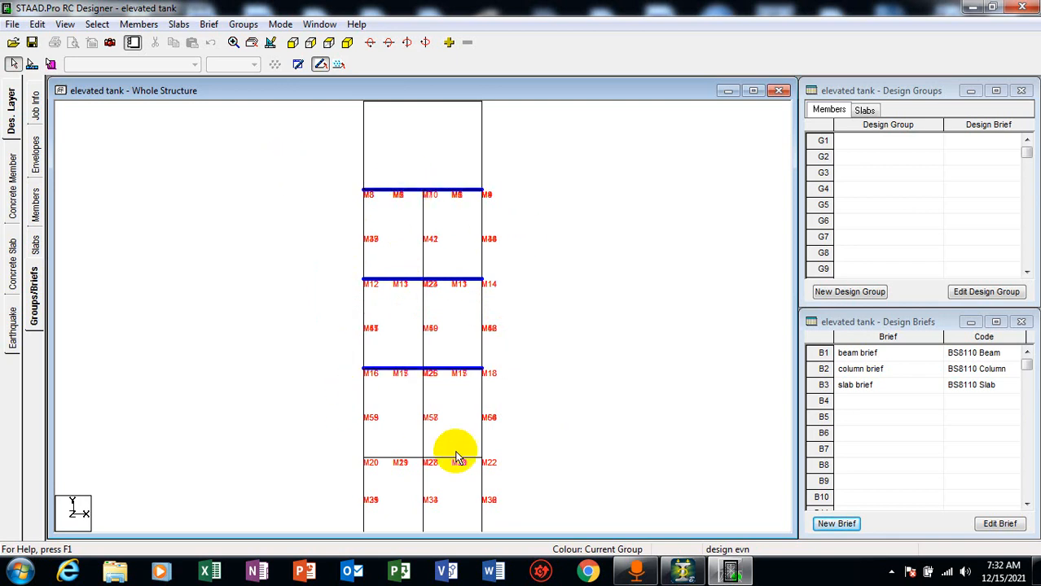
left_click_drag(548, 483, 544, 479, "ctrl")
scroll(495, 324, "down", 5)
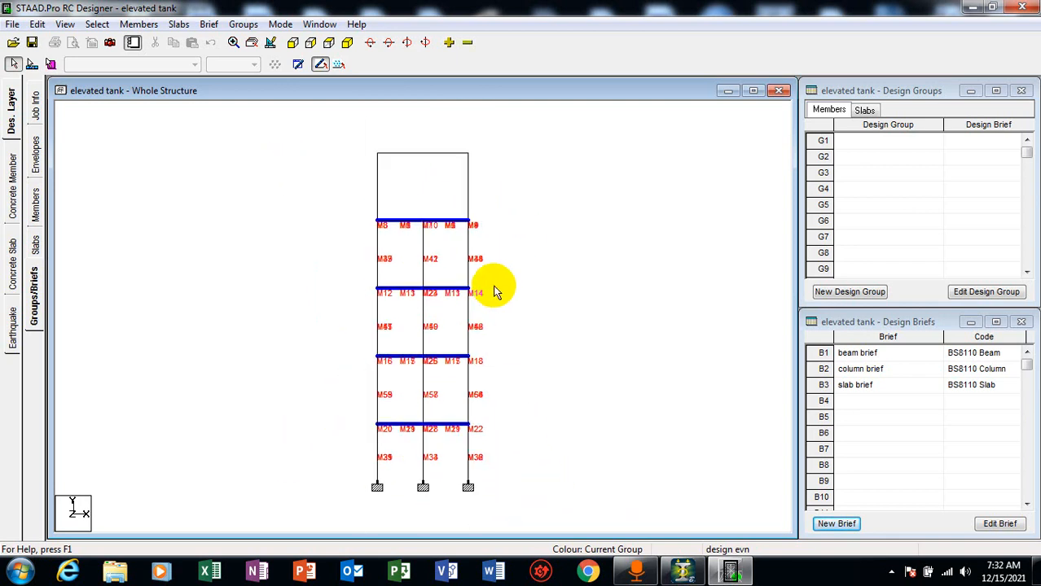
scroll(494, 326, "up", 2)
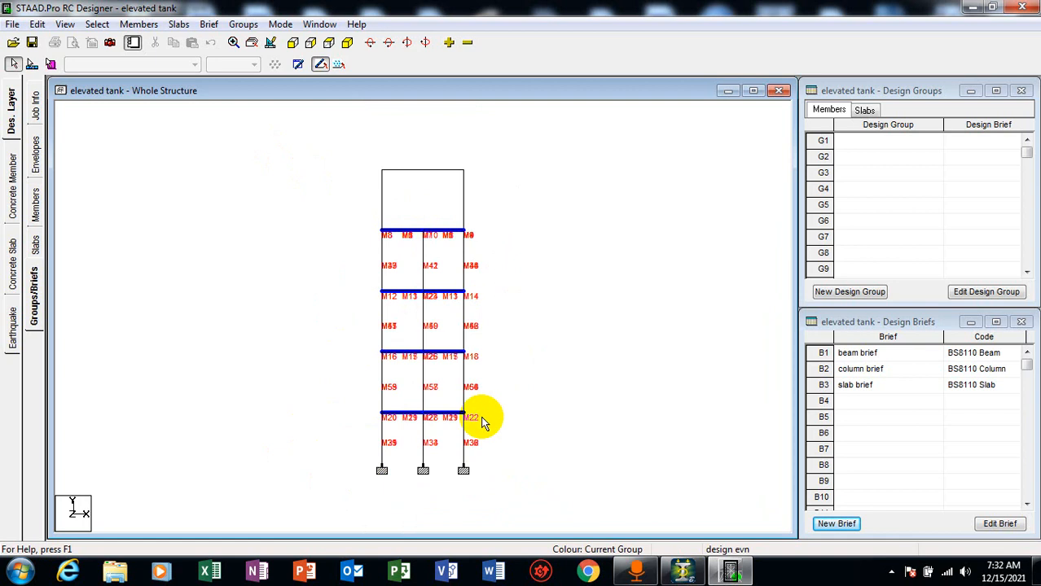
left_click(838, 292)
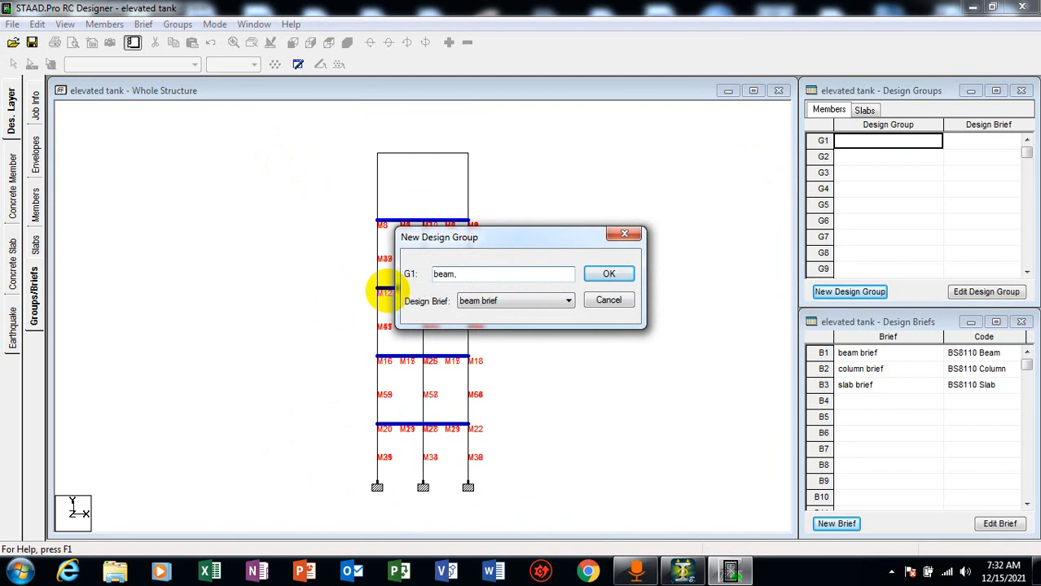
type("beam")
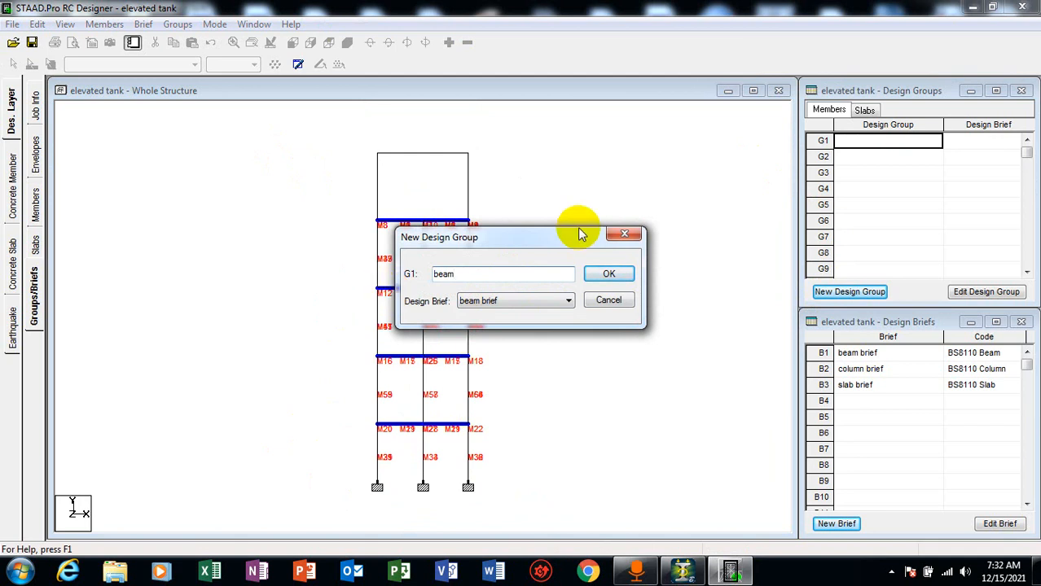
left_click(608, 274)
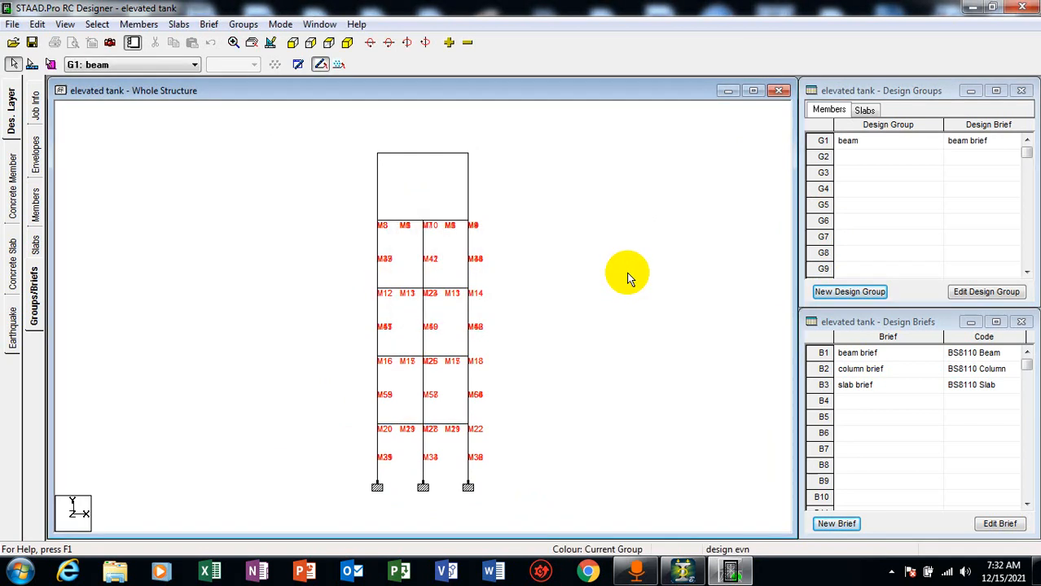
- Create a design group named "column" with the column brief for the vertical members of all four storeys
left_click_drag(513, 245, 312, 282)
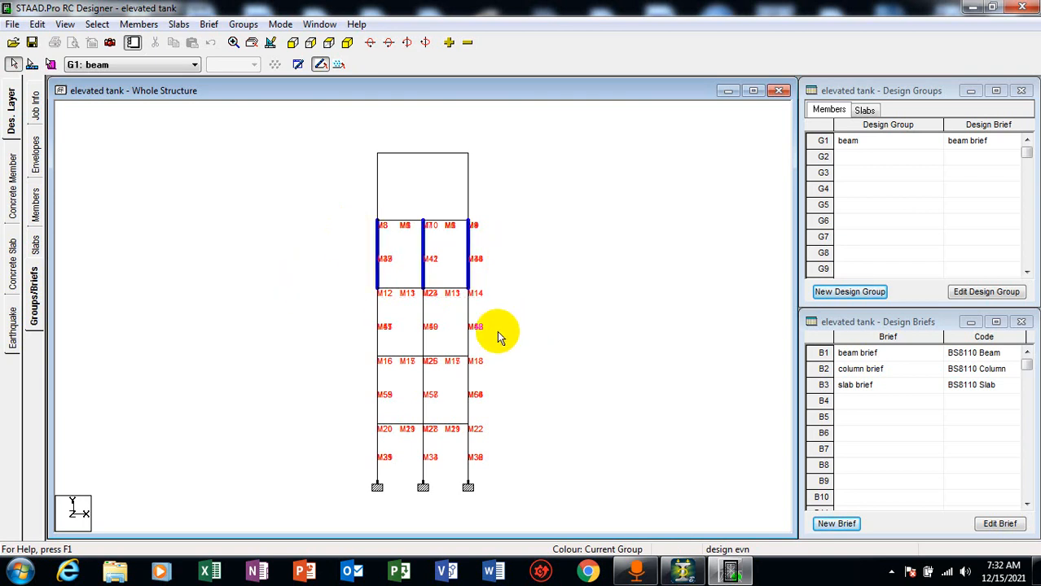
left_click_drag(464, 315, 312, 341, "ctrl")
left_click_drag(486, 397, 301, 414, "ctrl")
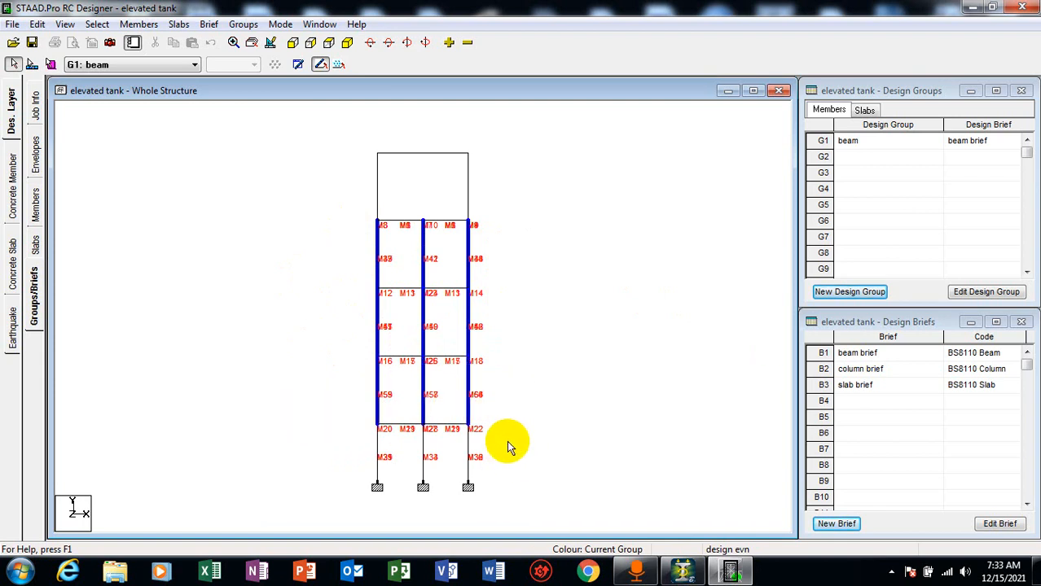
left_click_drag(347, 456, 315, 458, "ctrl")
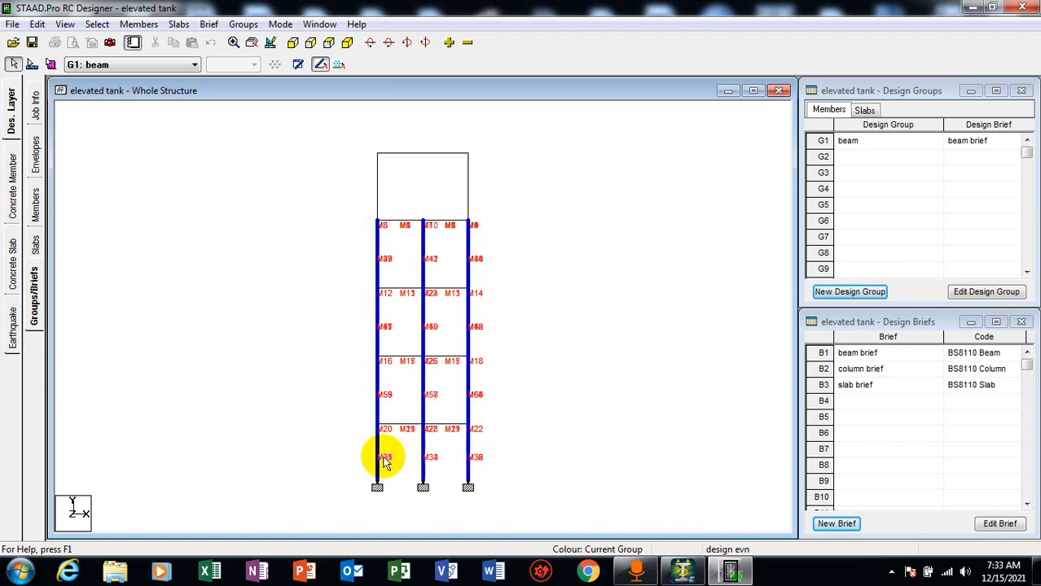
left_click(850, 292)
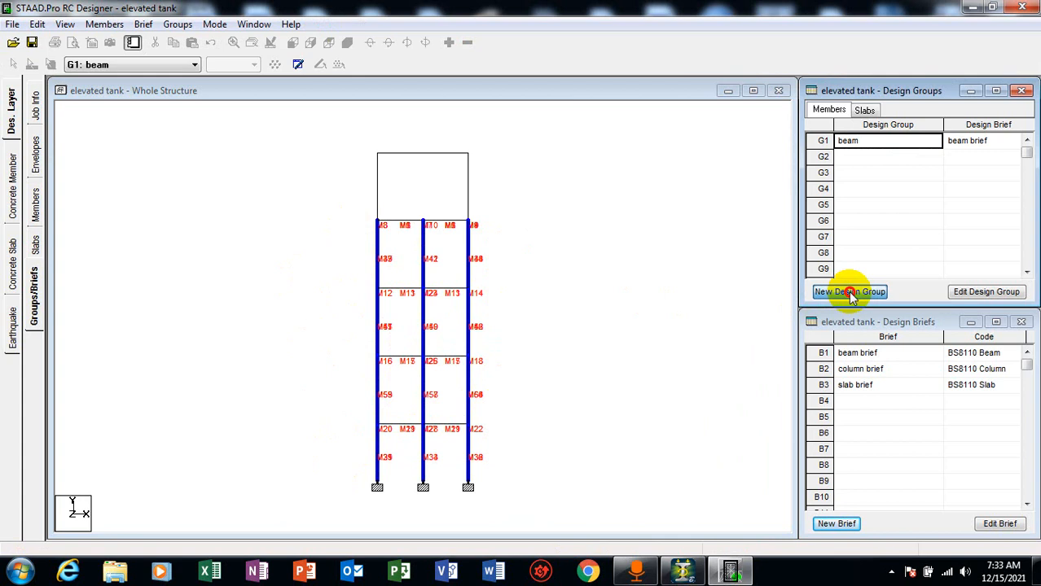
left_click_drag(491, 274, 396, 277)
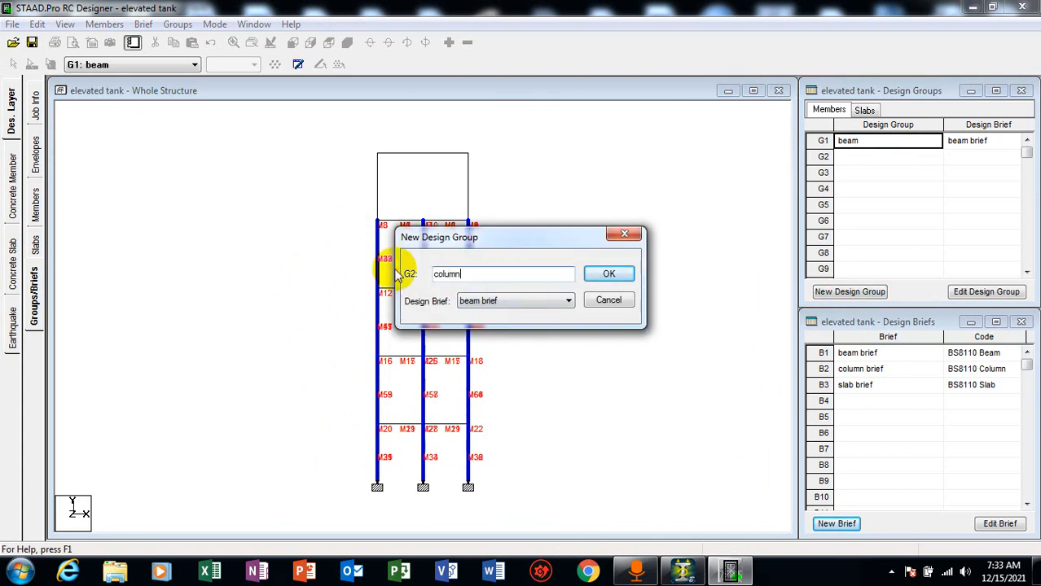
type("column")
left_click(472, 300)
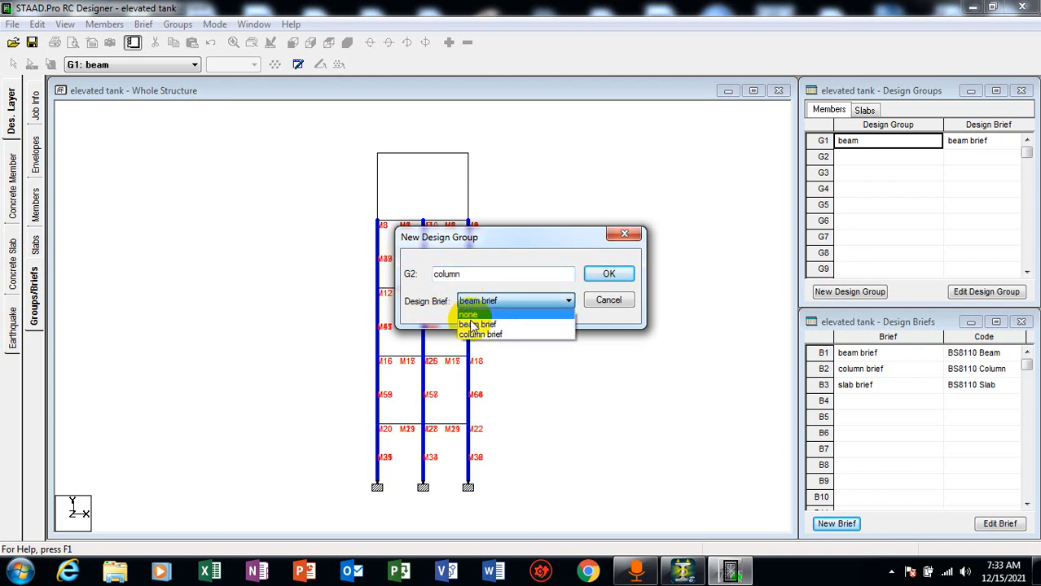
left_click(481, 336)
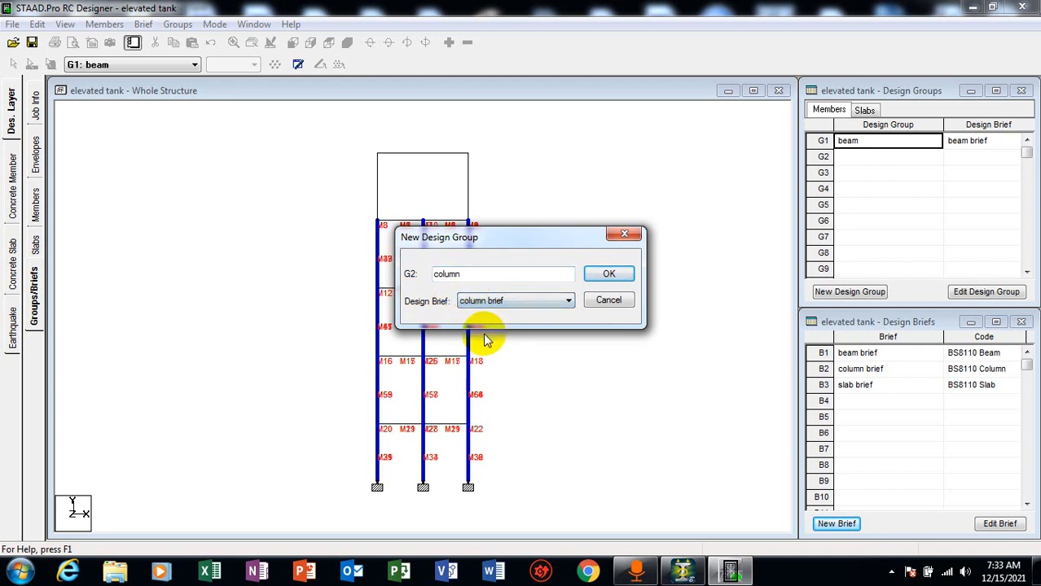
left_click(603, 274)
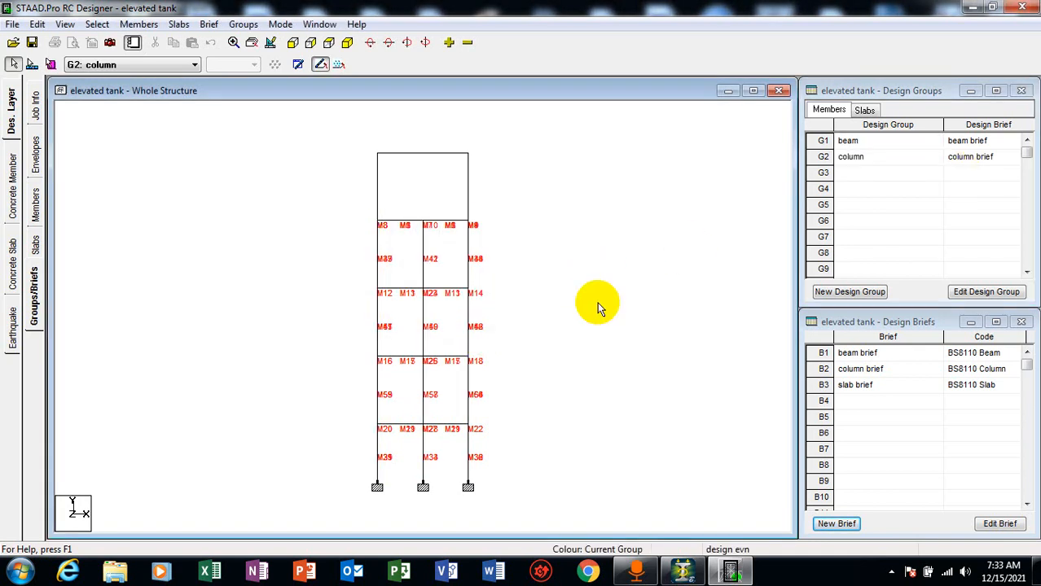
- Select the uppermost beam level and create a new design slab with the slab brief, keeping the default name
left_click(864, 111)
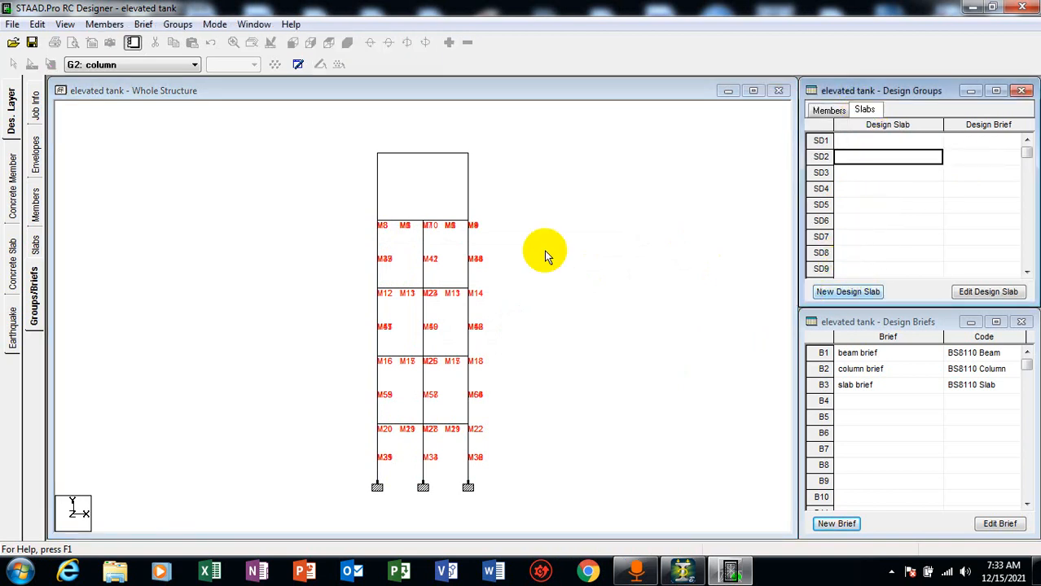
left_click(524, 214)
left_click_drag(343, 216, 528, 230)
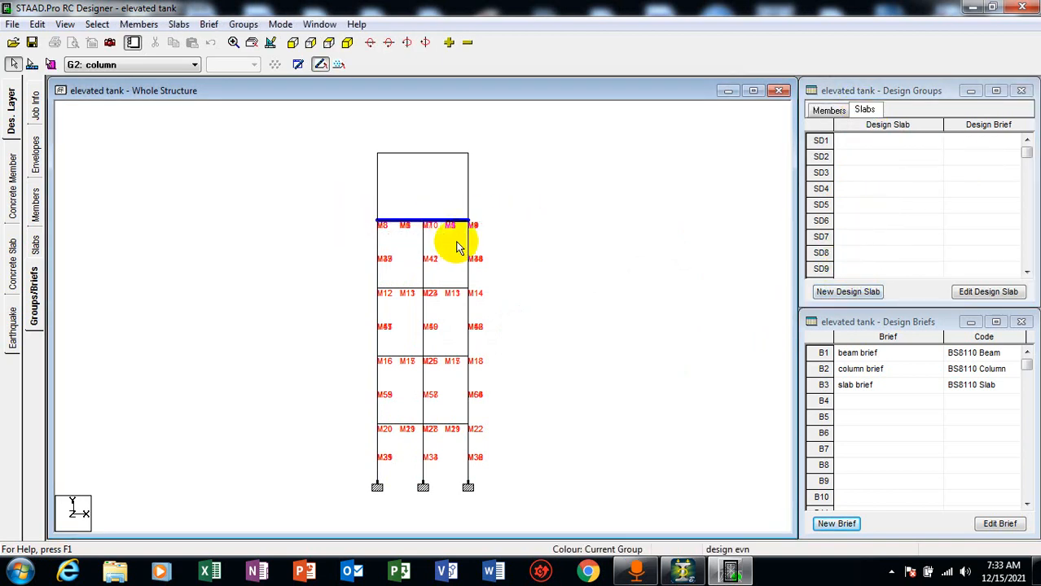
left_click(865, 298)
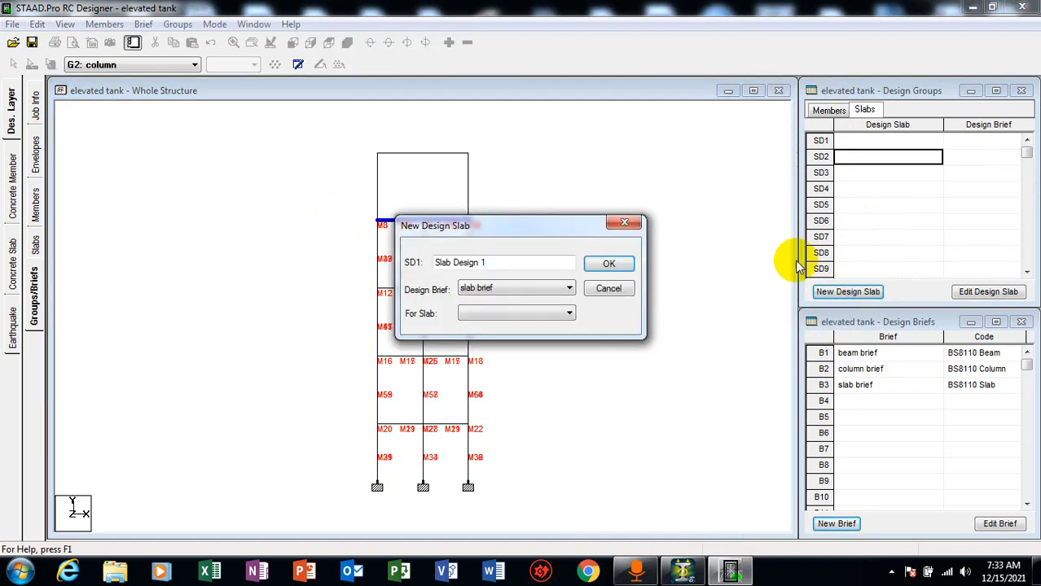
mouse_move(495, 260)
left_mouse_down()
mouse_move(473, 263)
mouse_move(498, 263)
left_mouse_up()
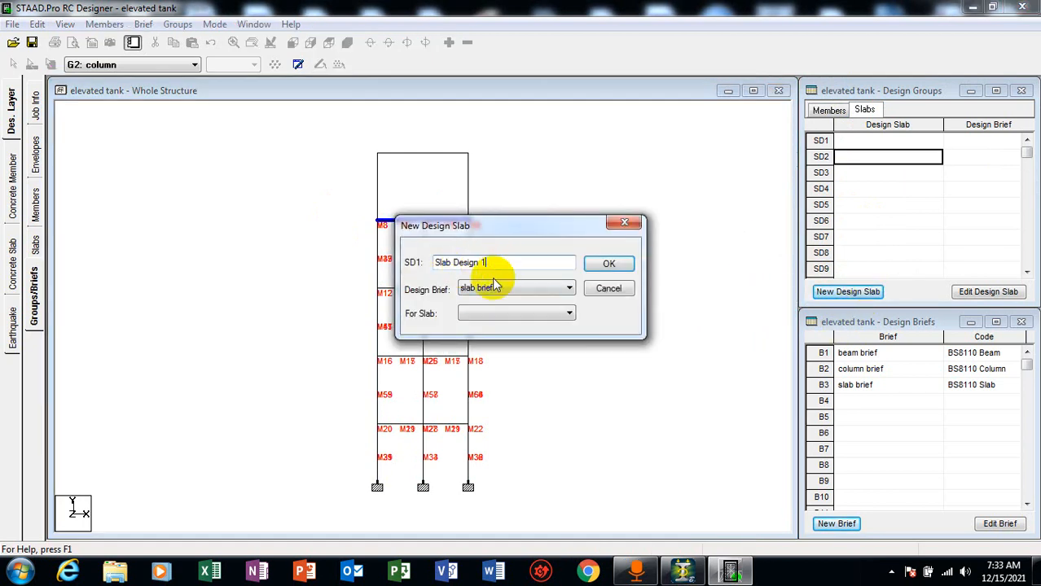
left_click(609, 263)
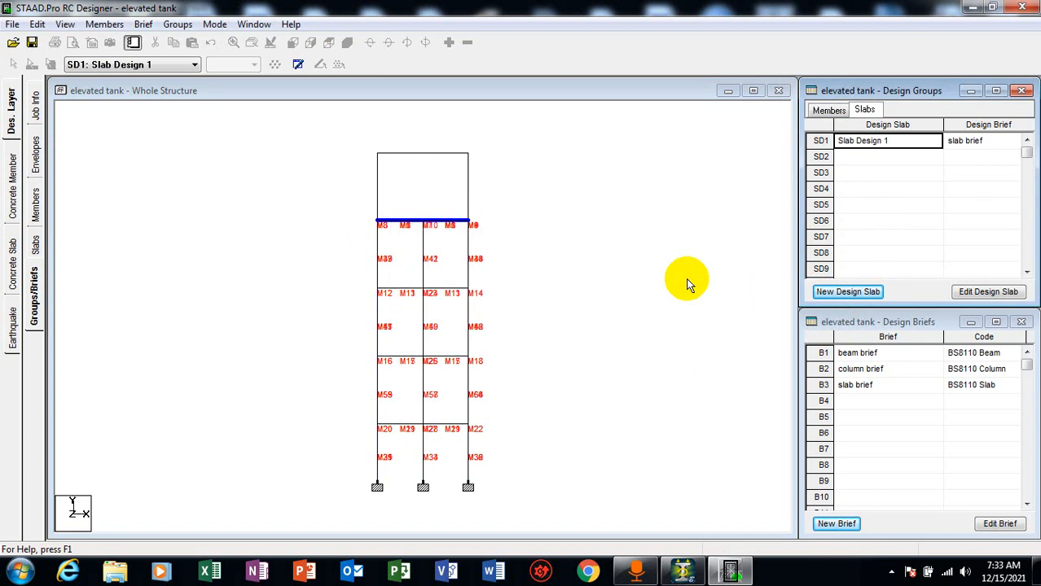
- Clear the slab selection, switch to isometric view and inspect the concrete member summary for the beam design group
left_click(655, 296)
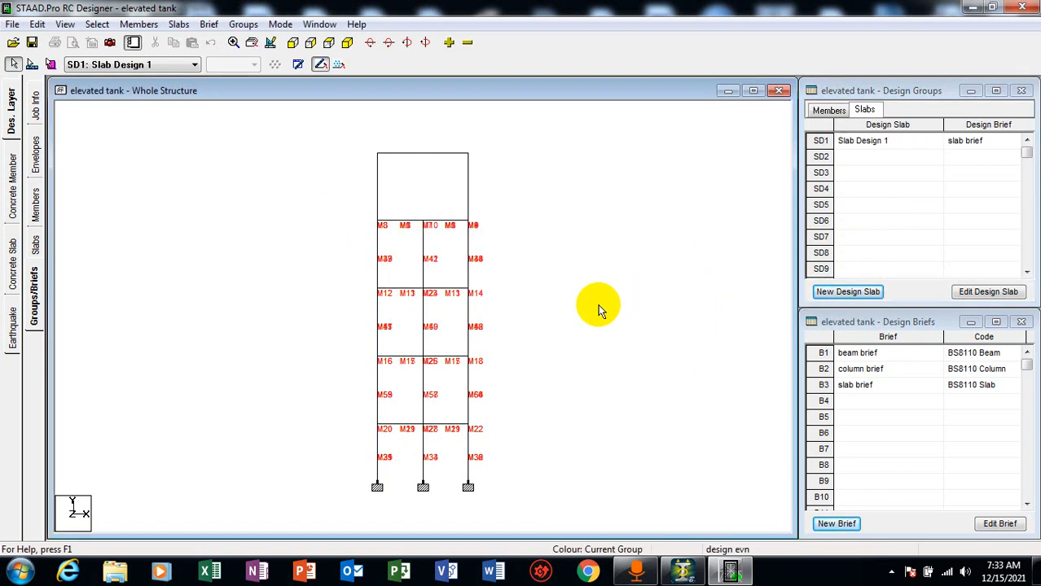
left_click(827, 111)
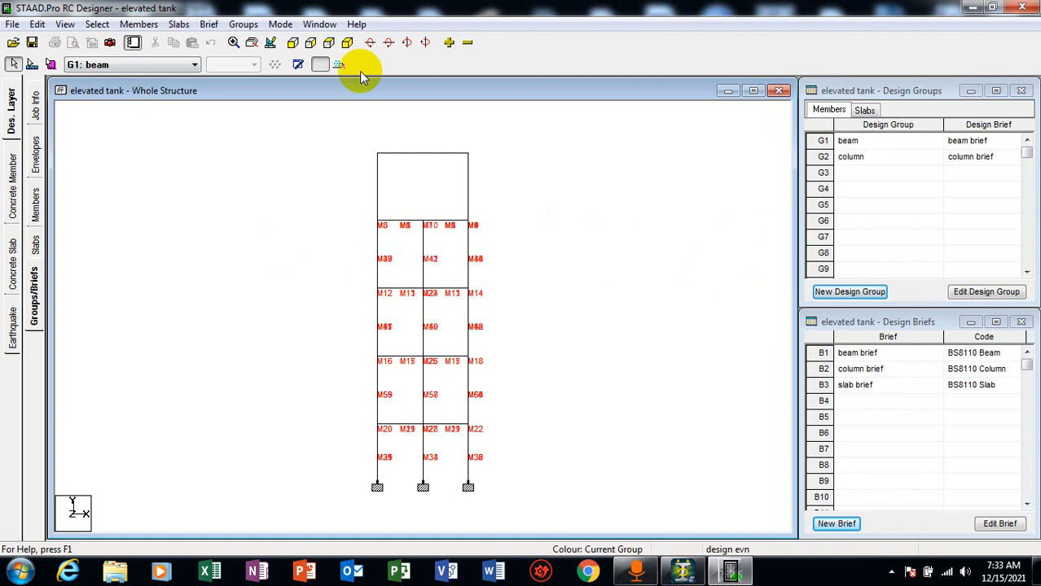
left_click(348, 42)
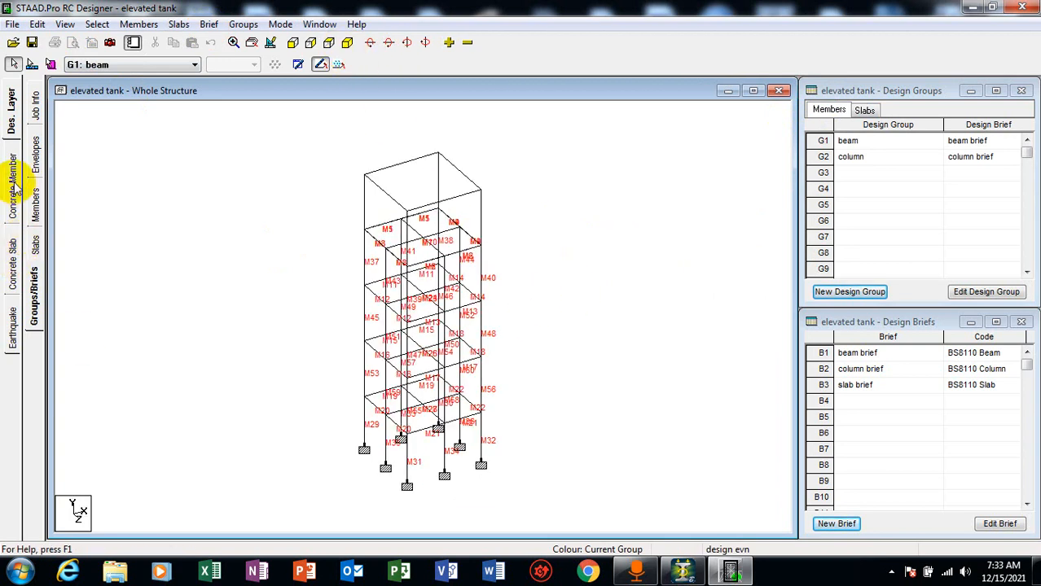
left_click(34, 206)
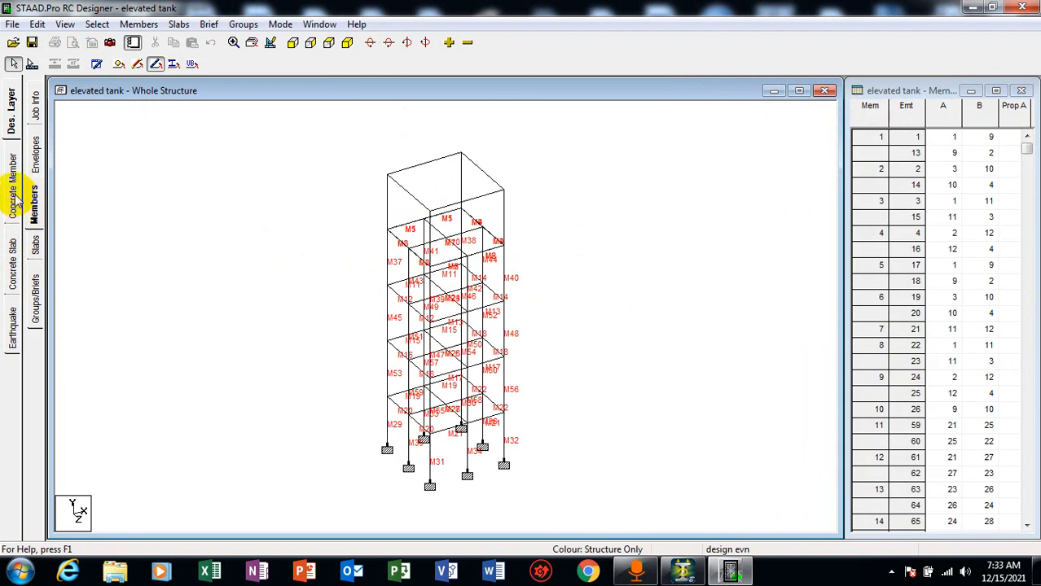
left_click(13, 196)
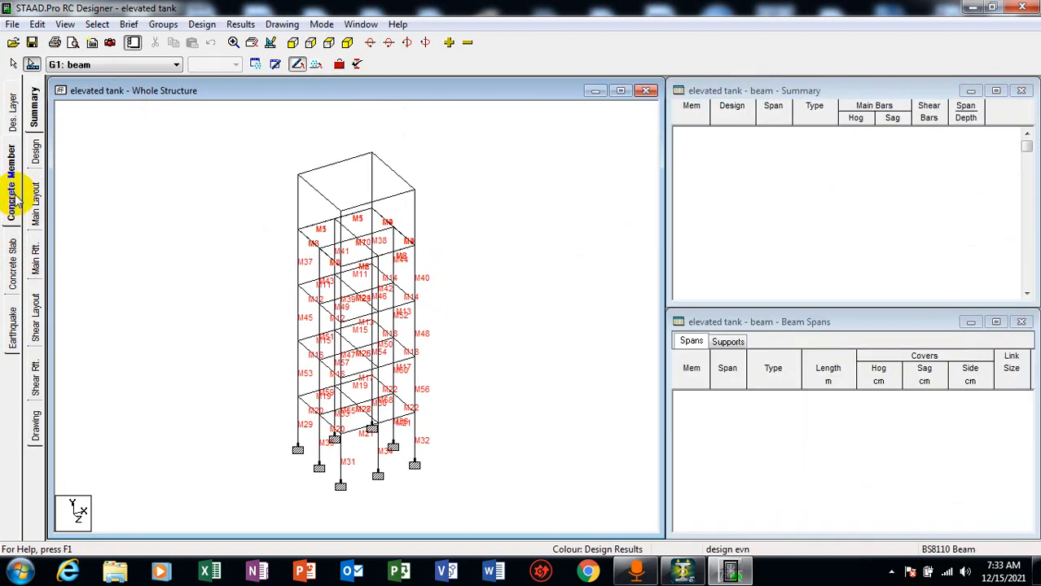
left_click(135, 67)
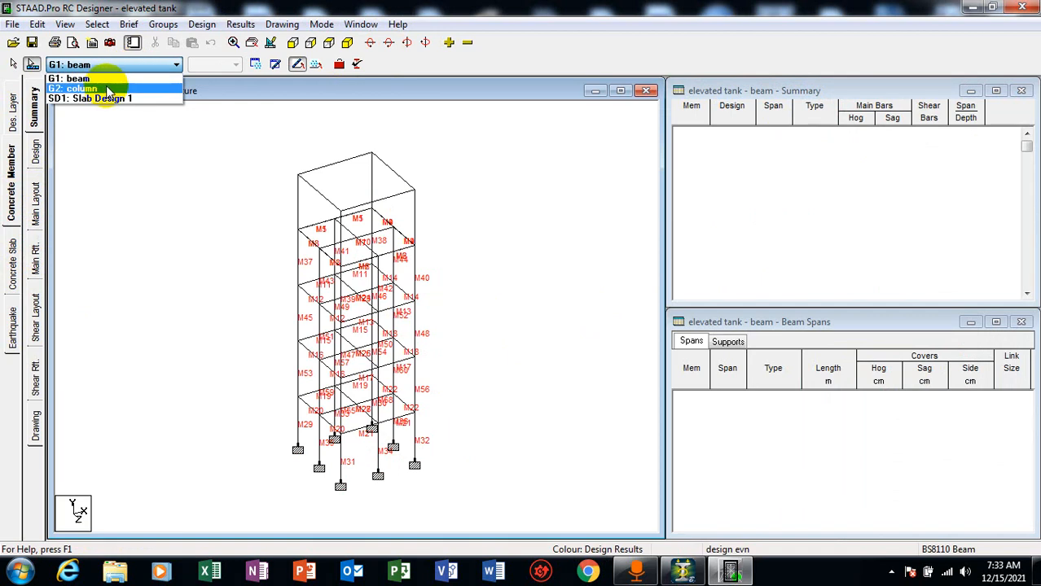
left_click(129, 65)
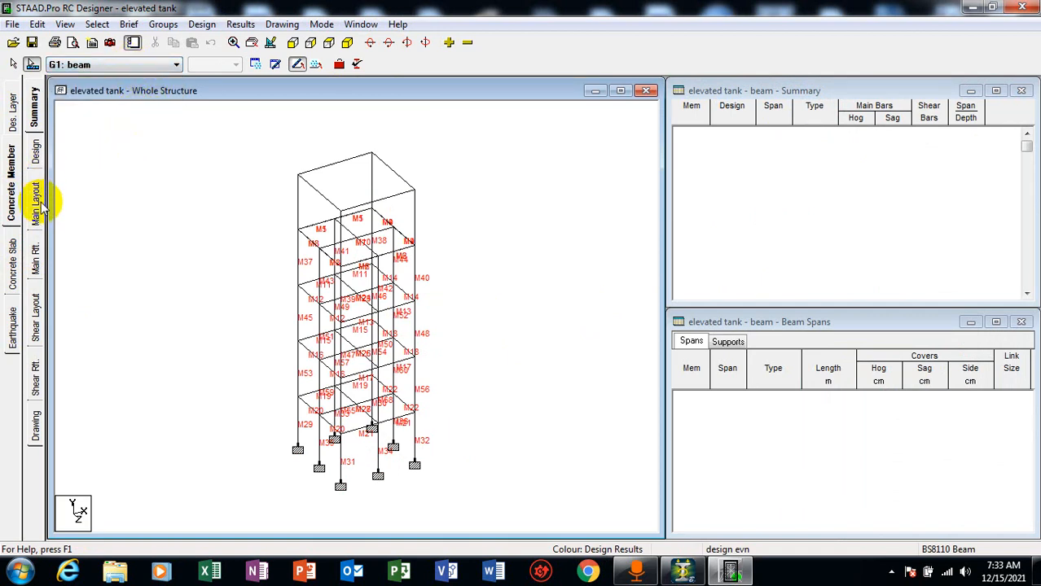
- Check the formed members, slabs and the beam and column design groups in the design layer
left_click(11, 114)
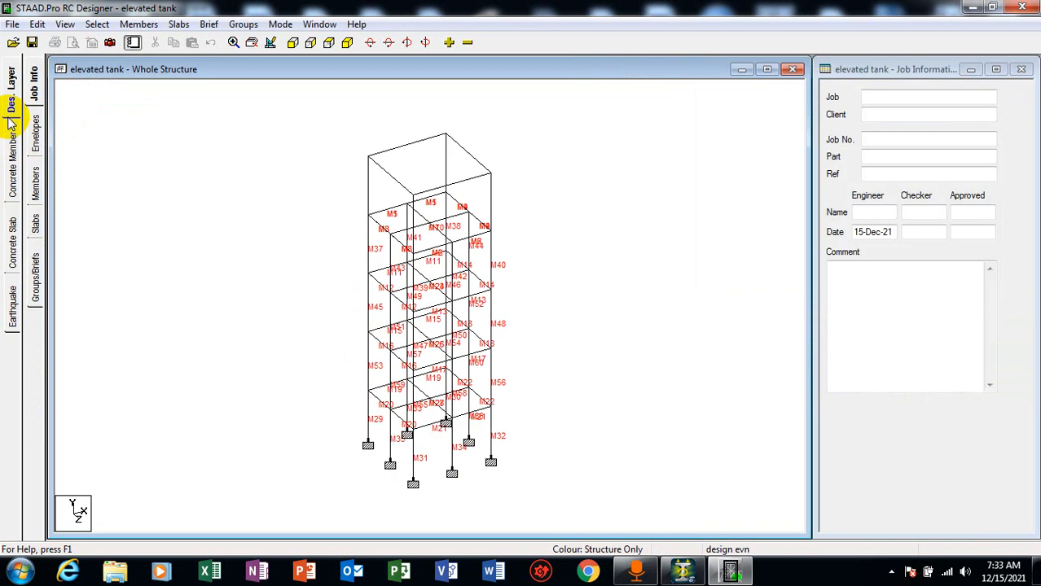
left_click(12, 167)
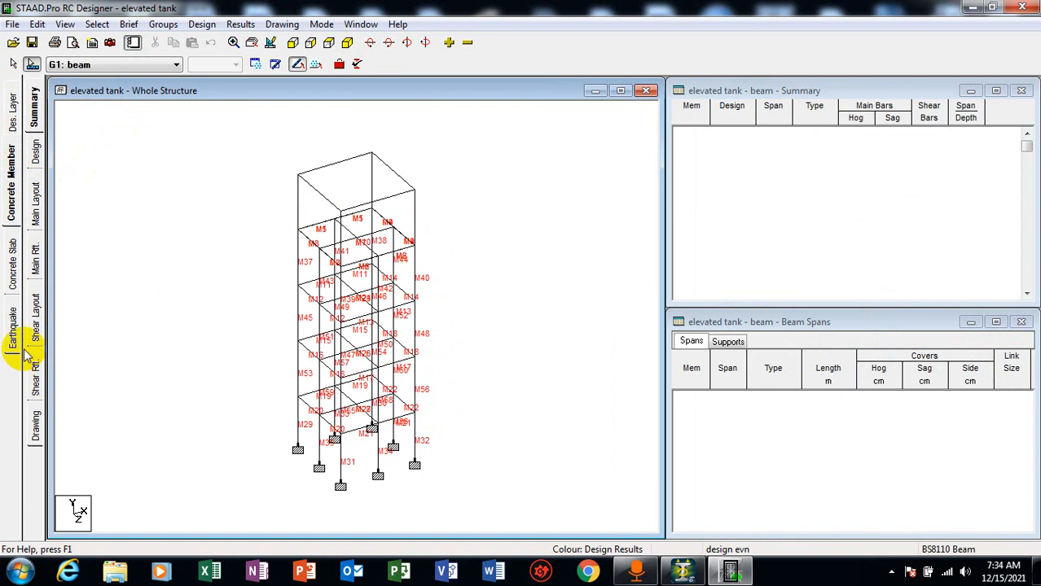
left_click(12, 106)
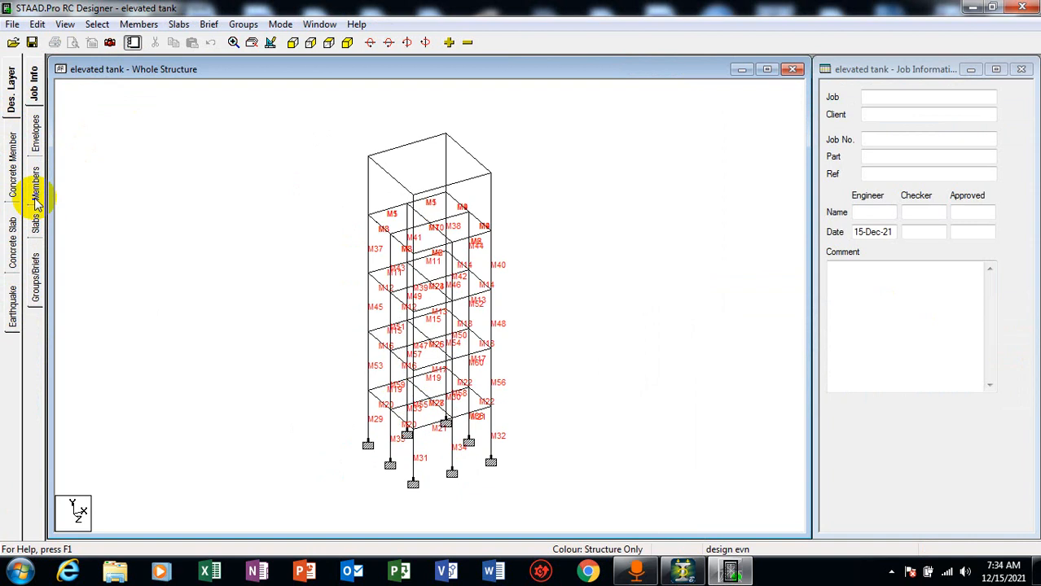
left_click(35, 199)
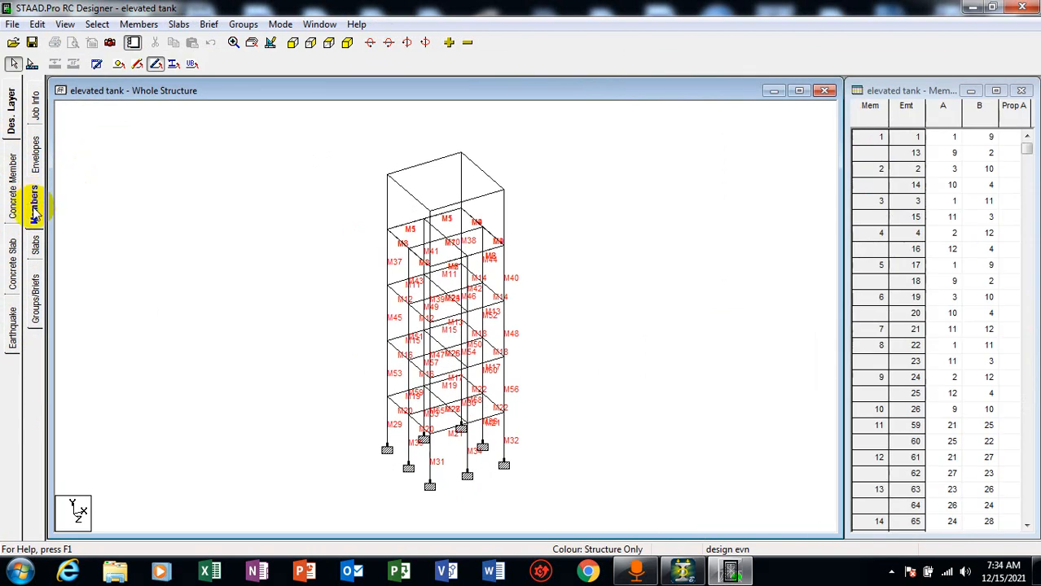
left_click(35, 245)
left_click(34, 298)
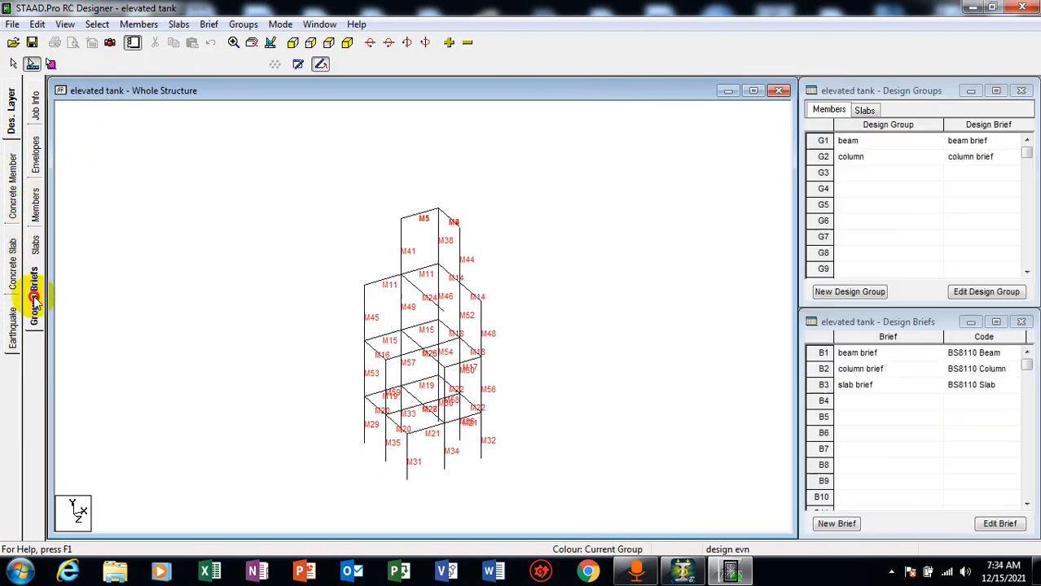
double_click(852, 158)
left_click(848, 140)
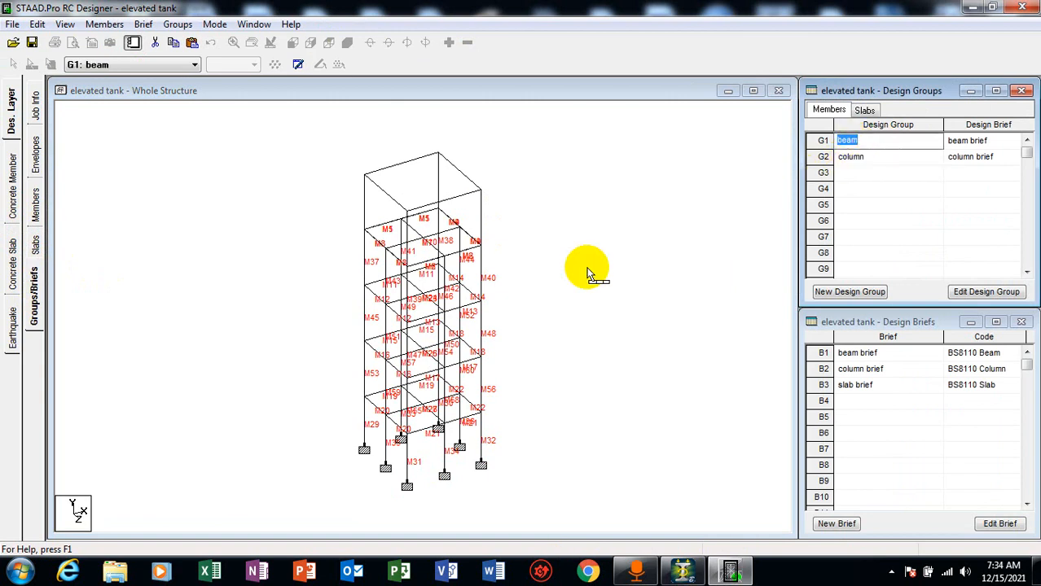
left_click(506, 277)
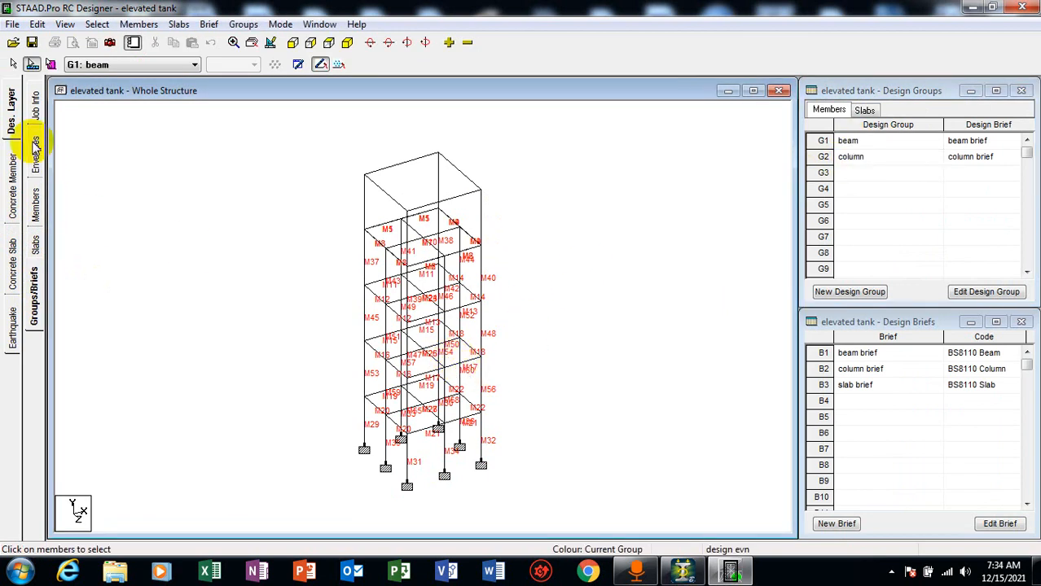
- Inspect the design options of the beam group for members available to design, and dismiss them
left_click(11, 192)
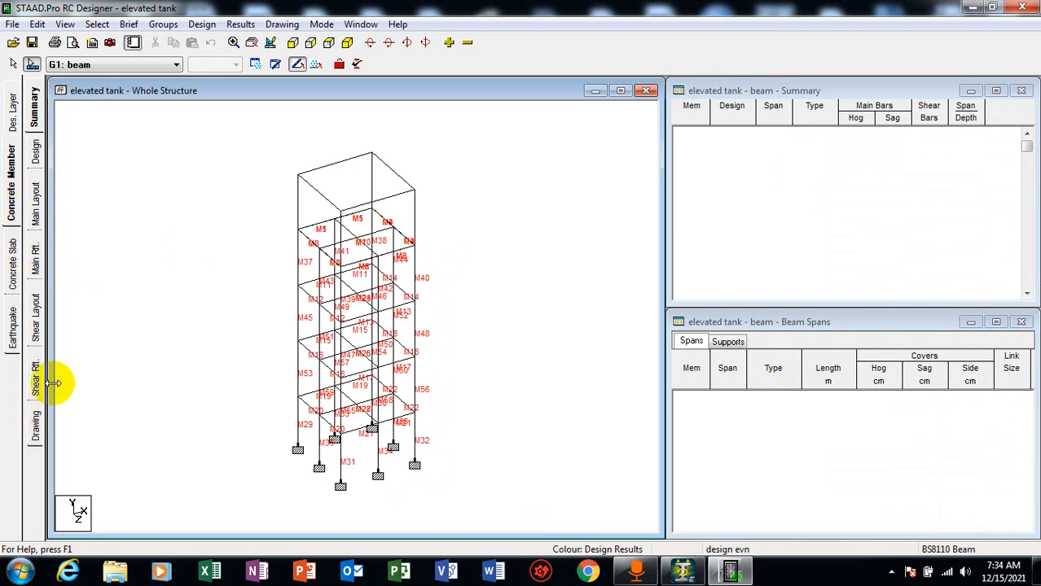
left_click(35, 151)
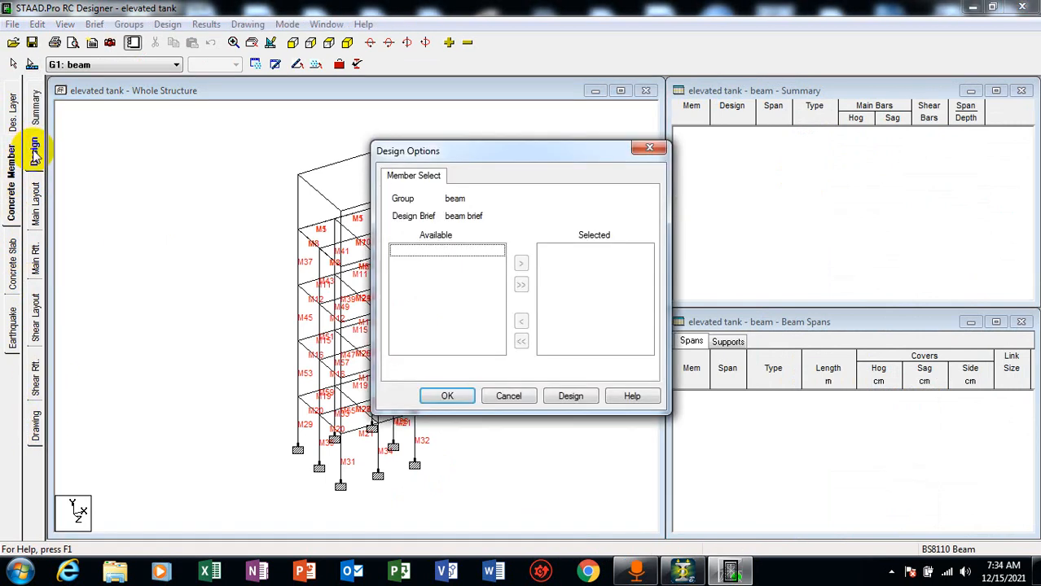
left_click(650, 150)
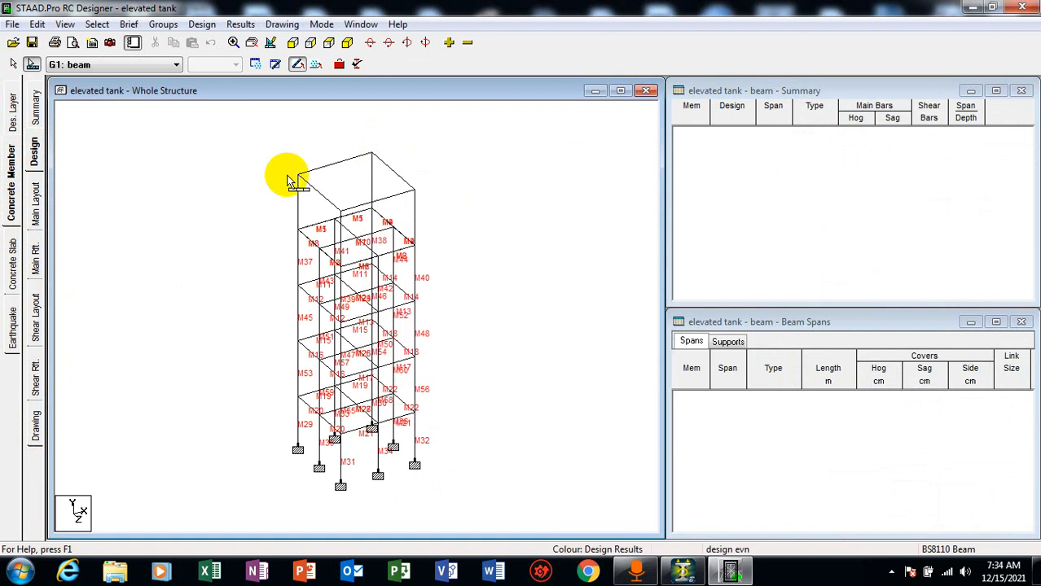
- Show the structure in front view and highlight the beam group among the member design groups
left_click(12, 105)
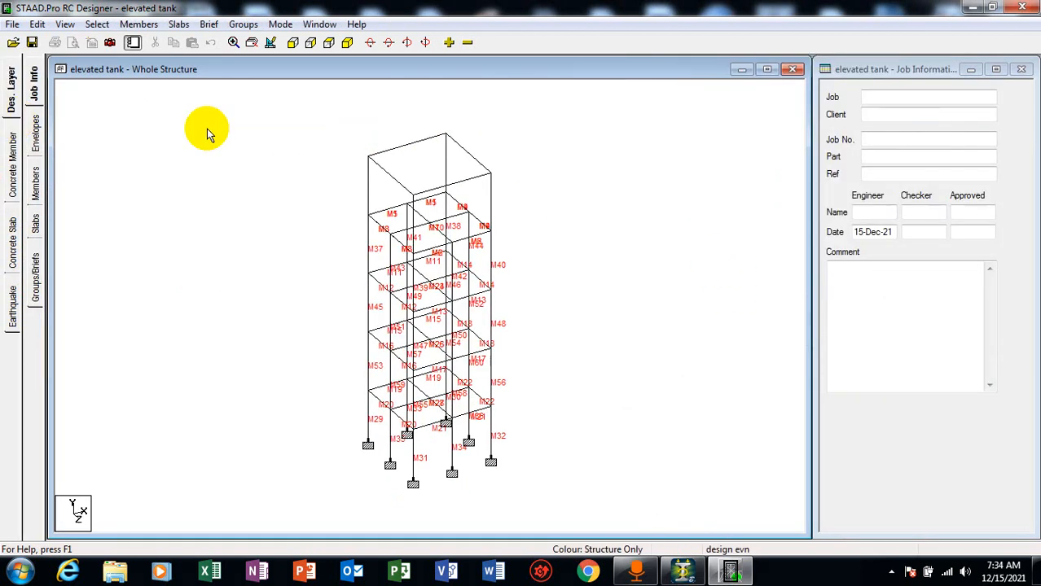
left_click(293, 42)
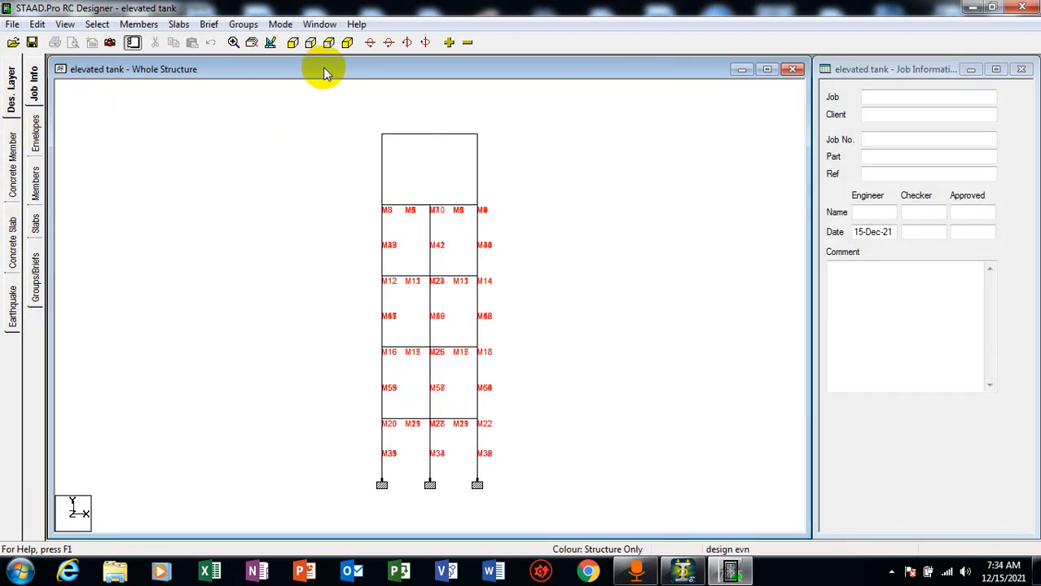
left_click(35, 281)
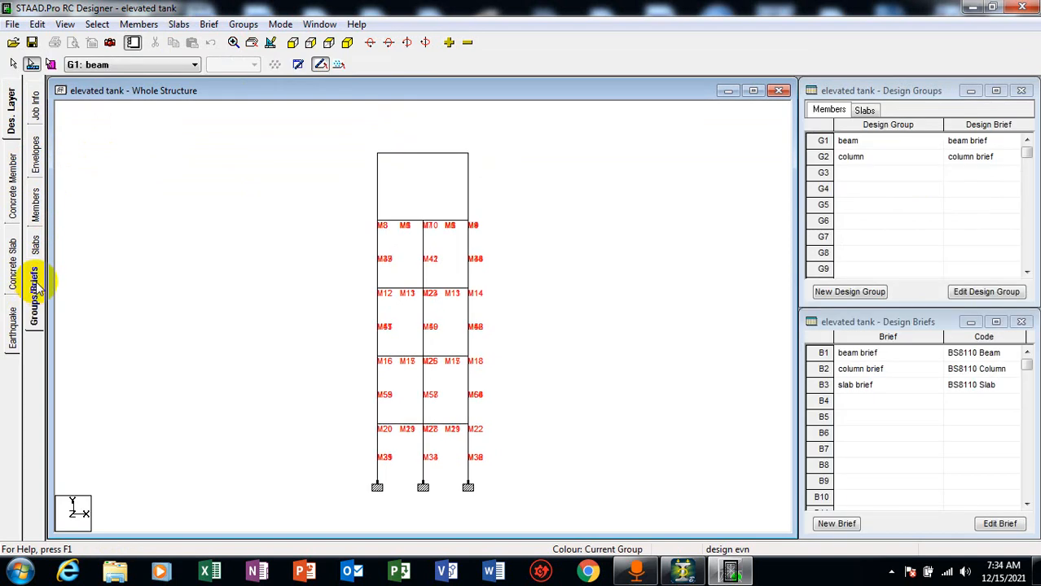
double_click(847, 140)
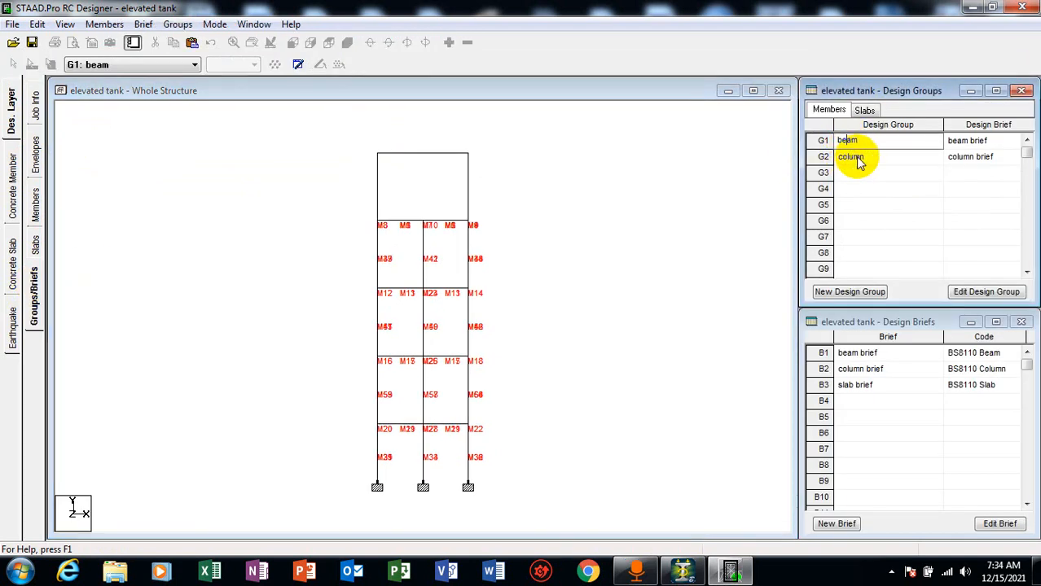
double_click(857, 158)
left_click(823, 141)
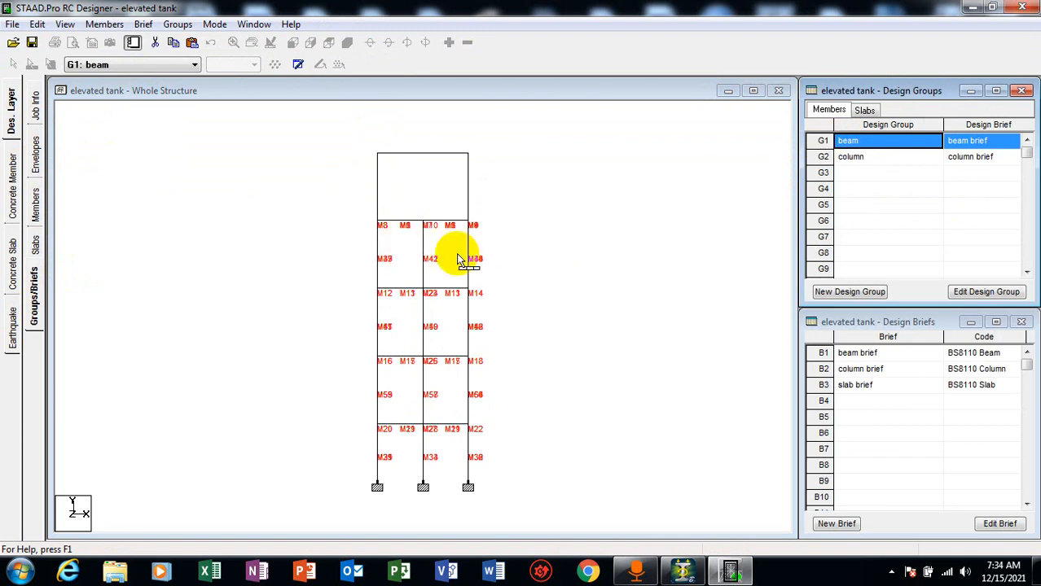
- Select the horizontal members at all four beam levels of the frame
left_click_drag(496, 256, 319, 275)
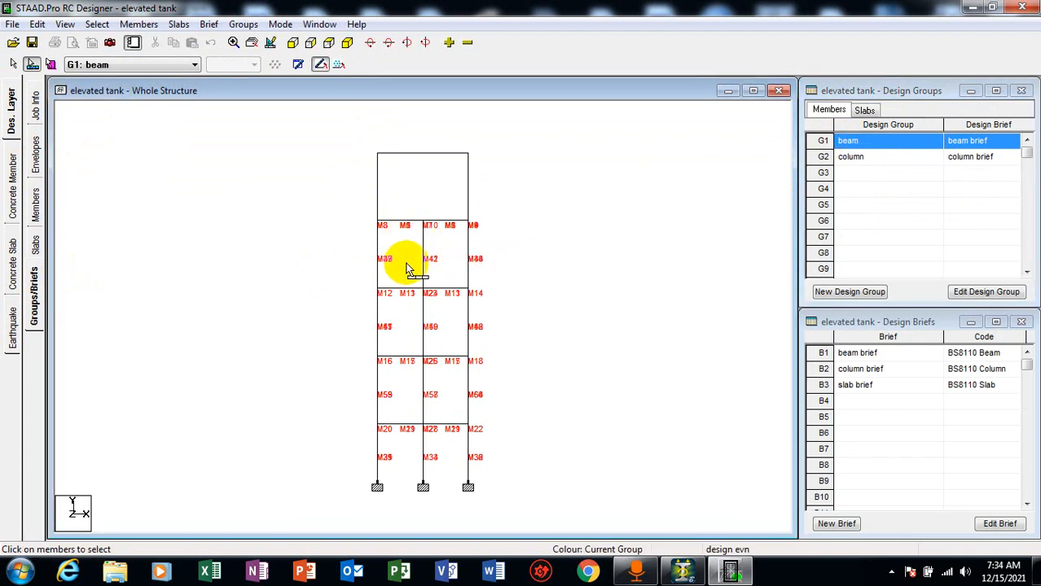
scroll(407, 254, "up", 3)
left_click_drag(542, 221, 236, 277)
left_click(701, 201)
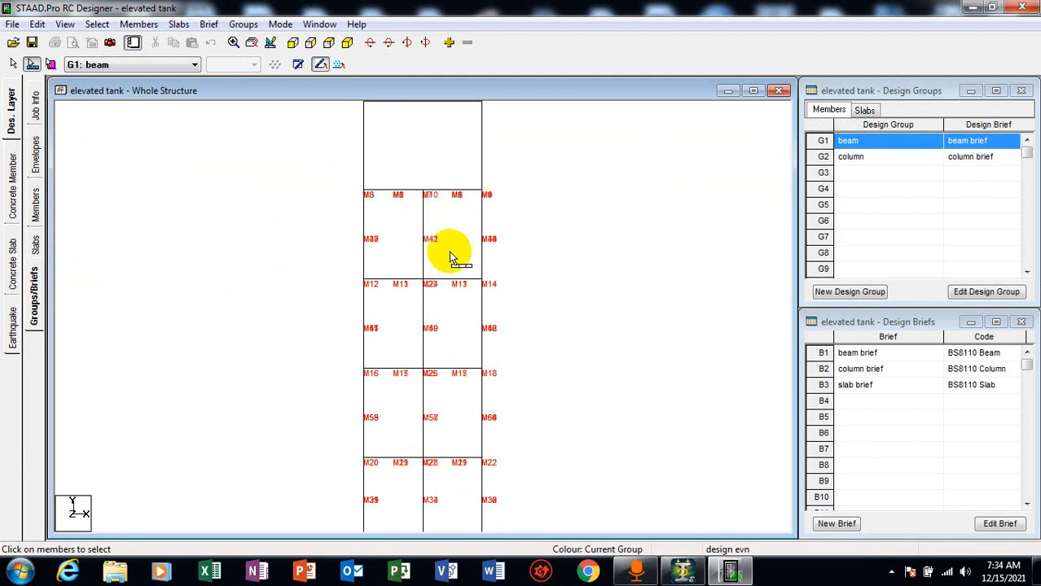
scroll(449, 251, "down", 5)
left_click_drag(354, 212, 535, 236)
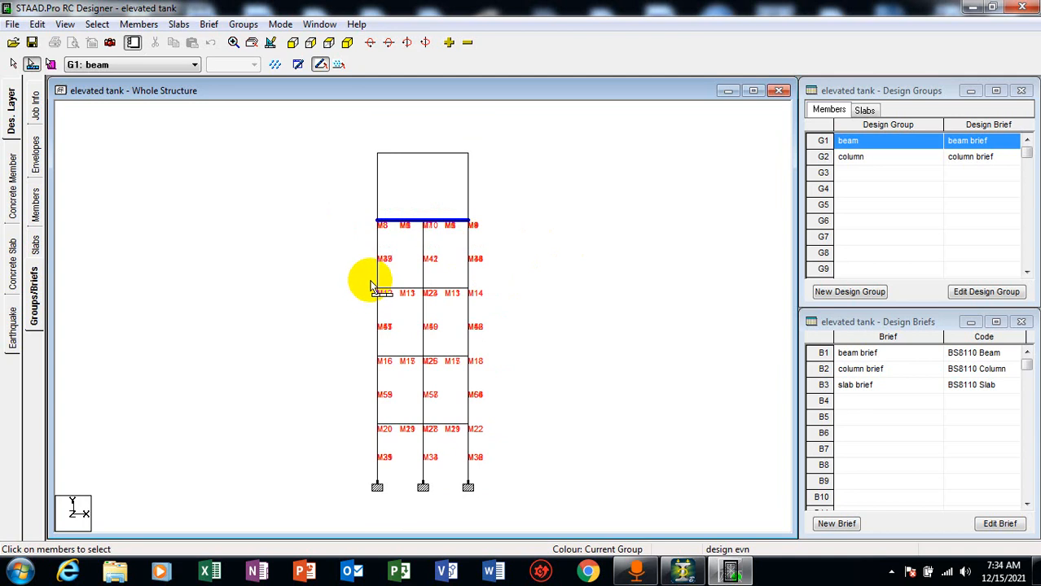
left_click_drag(370, 283, 501, 296)
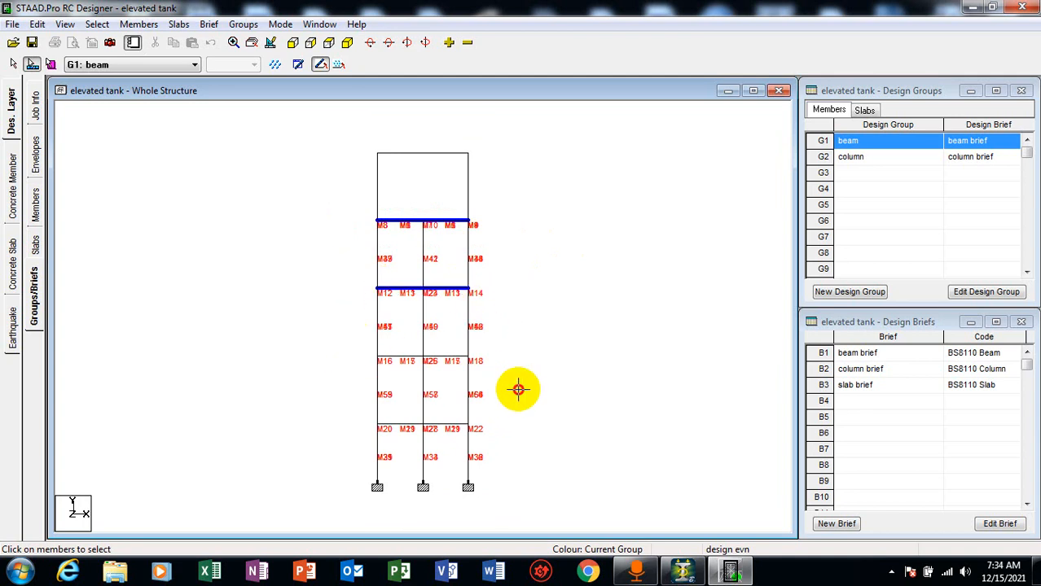
left_click_drag(518, 390, 520, 374)
left_click_drag(540, 445, 540, 445)
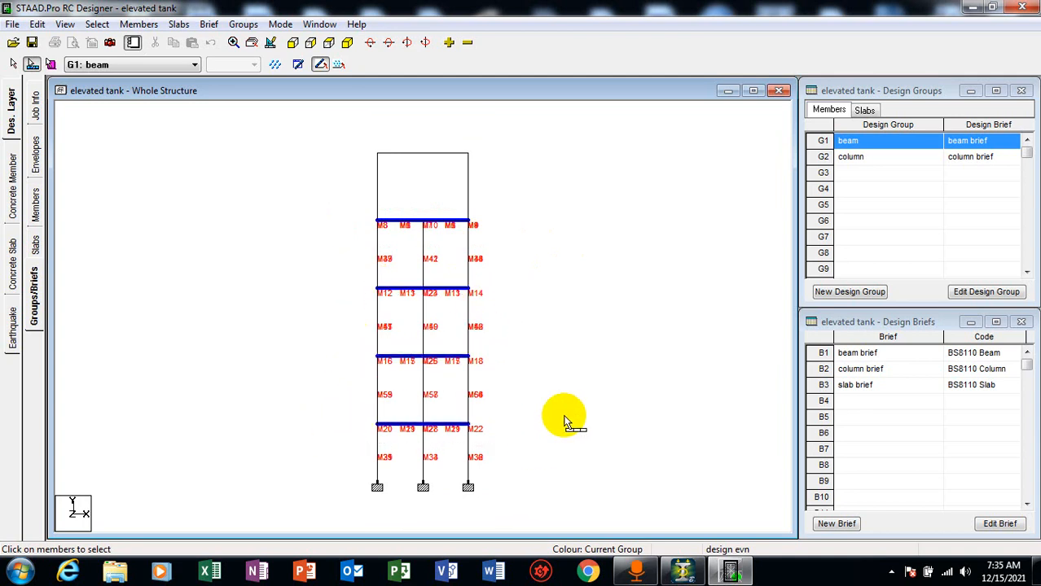
- Try to reassign the selected members to the beam group by reopening its design brief choice
double_click(878, 142)
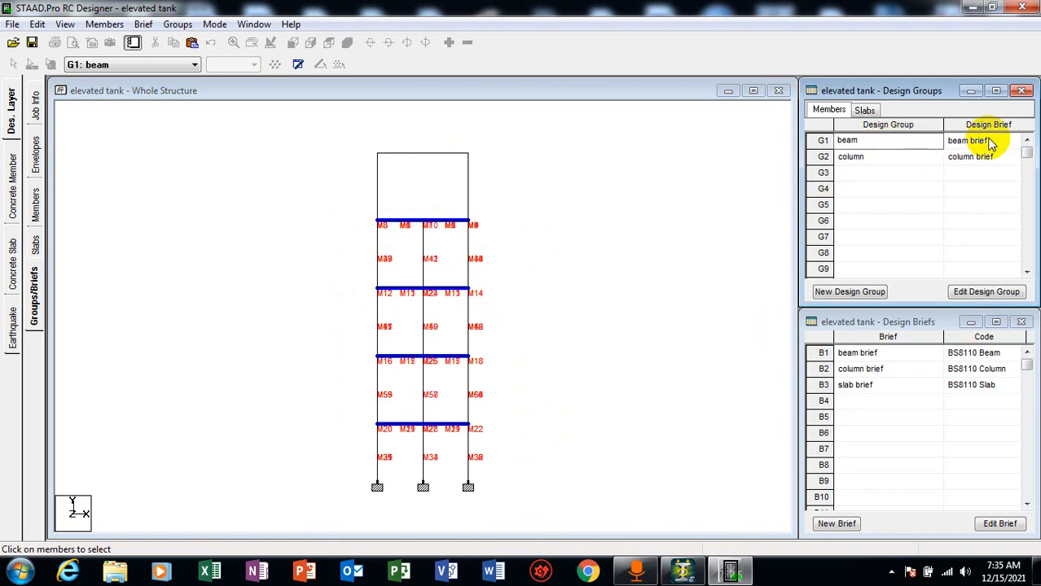
left_click(1017, 142)
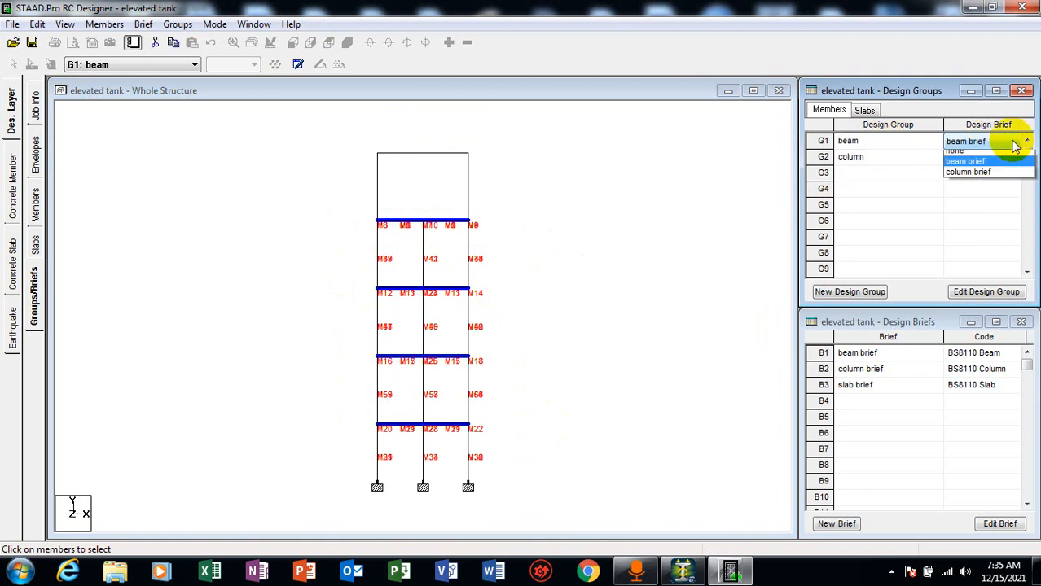
left_click(970, 177)
left_click(883, 142)
left_click(639, 185)
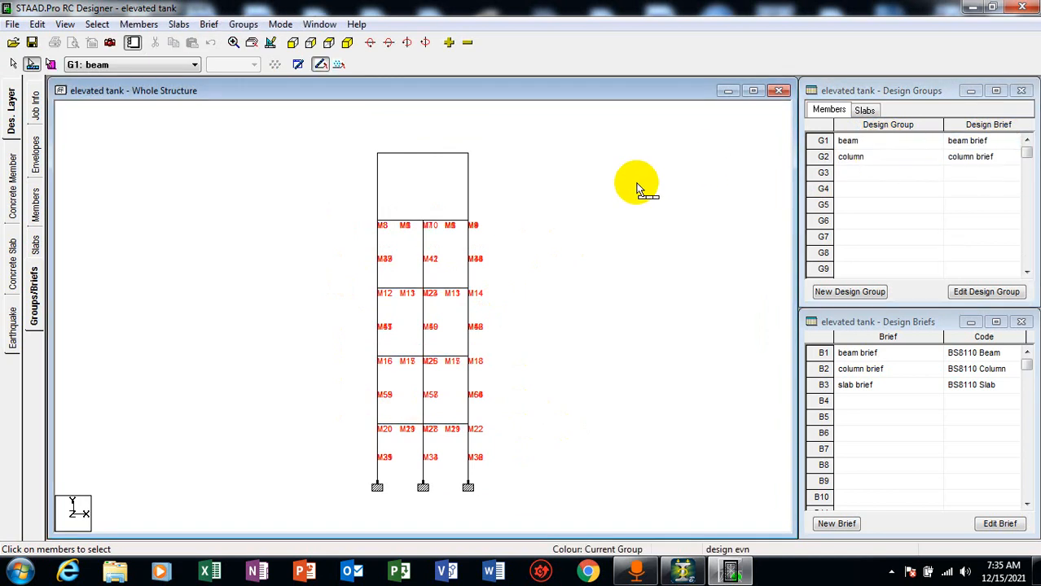
left_click(172, 67)
left_click(171, 67)
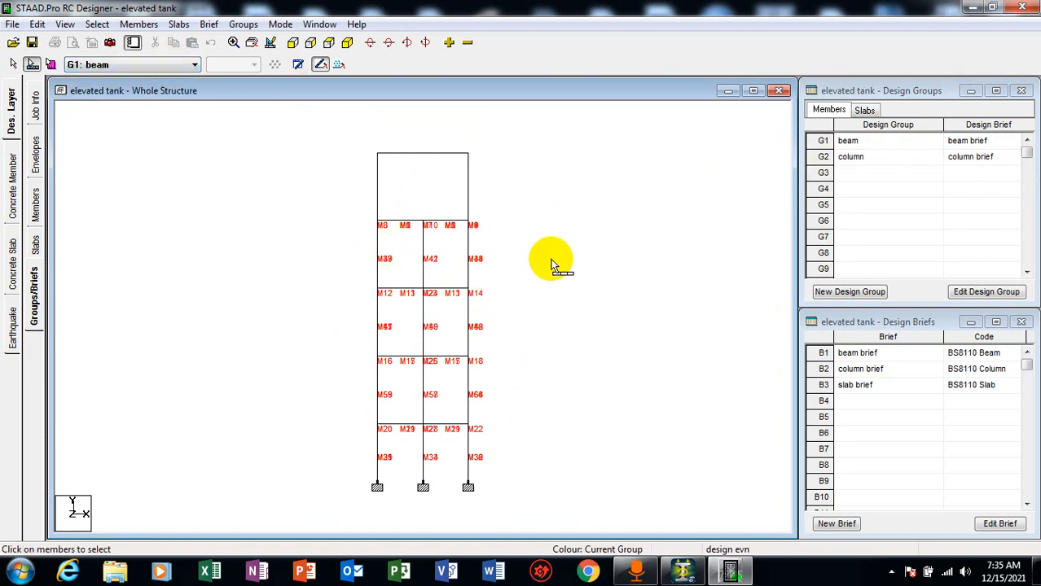
left_click_drag(505, 246, 336, 270)
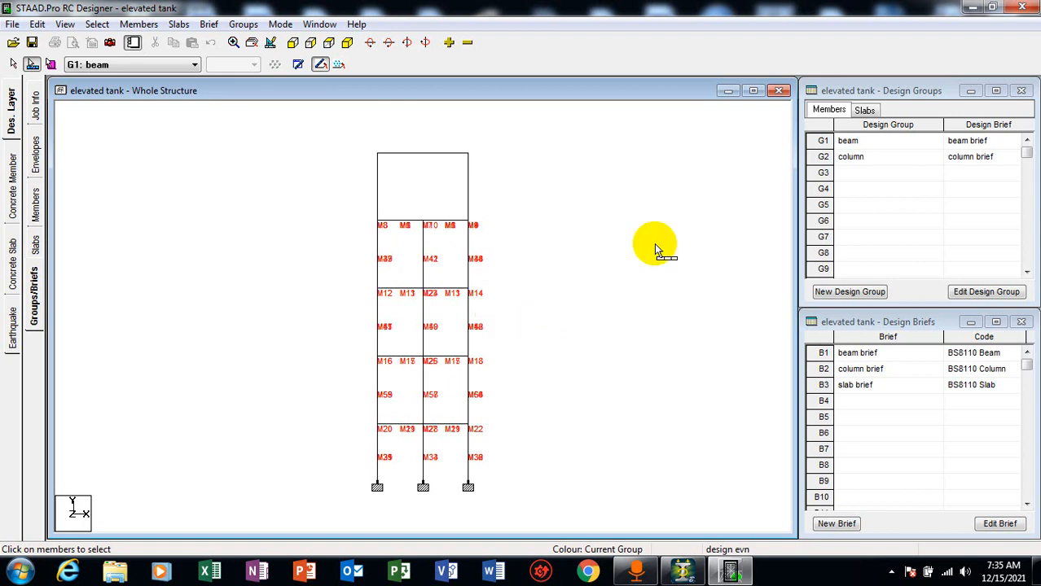
- Delete the existing beam and column groups from the member design groups
double_click(859, 157)
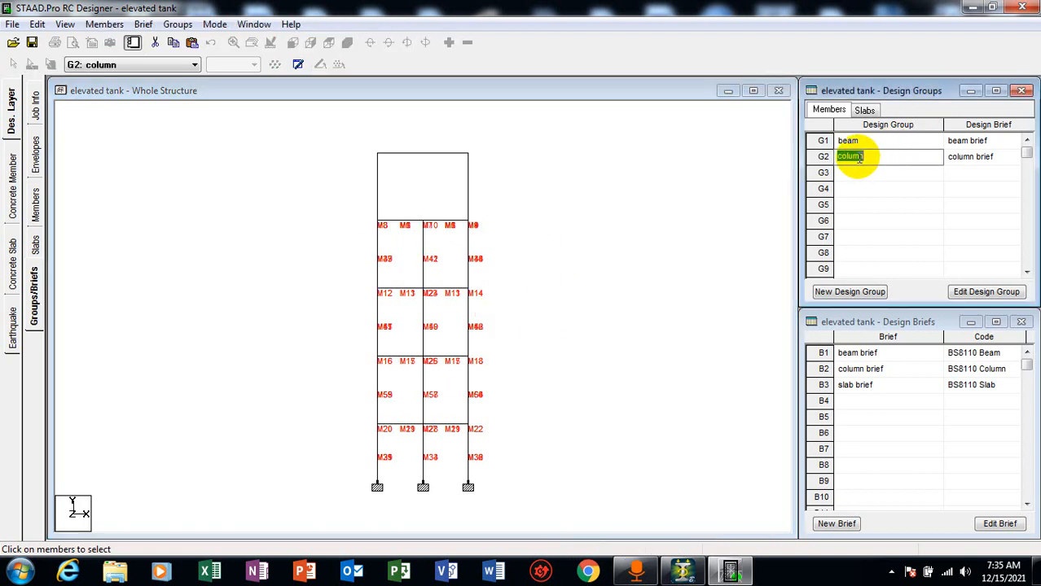
left_click(823, 142)
key("Delete")
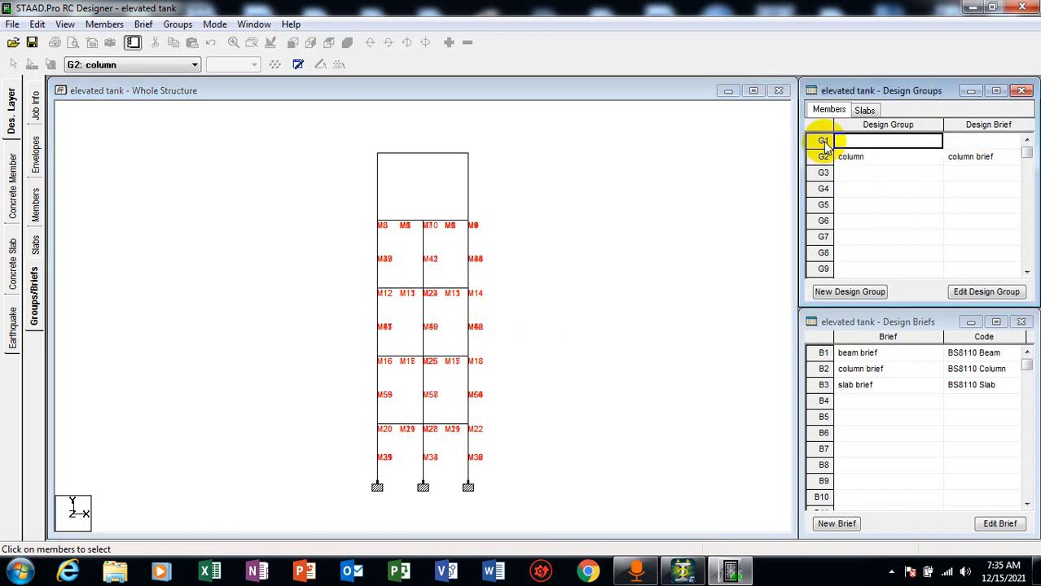
left_click(823, 159)
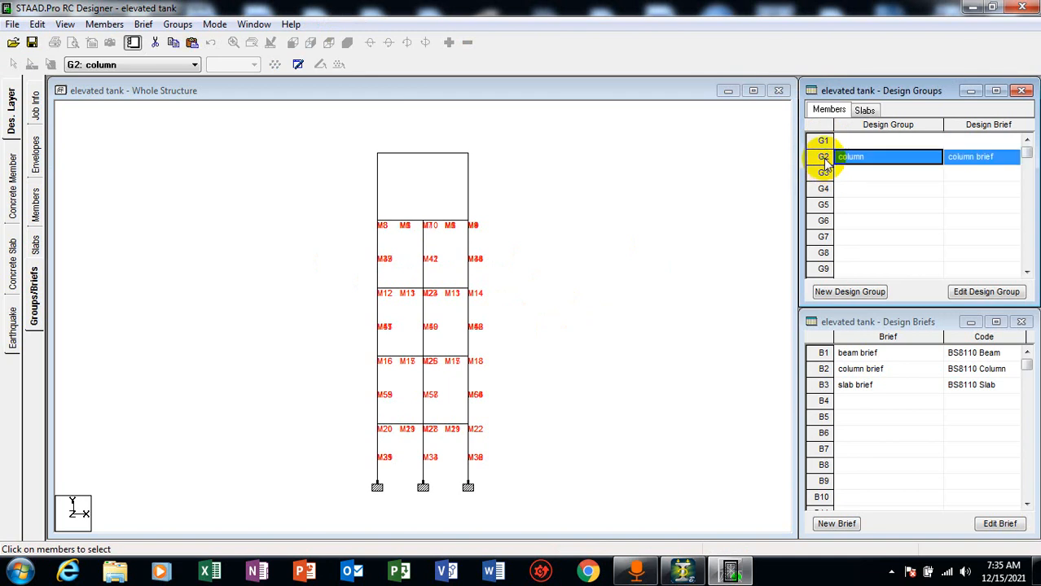
key("Delete")
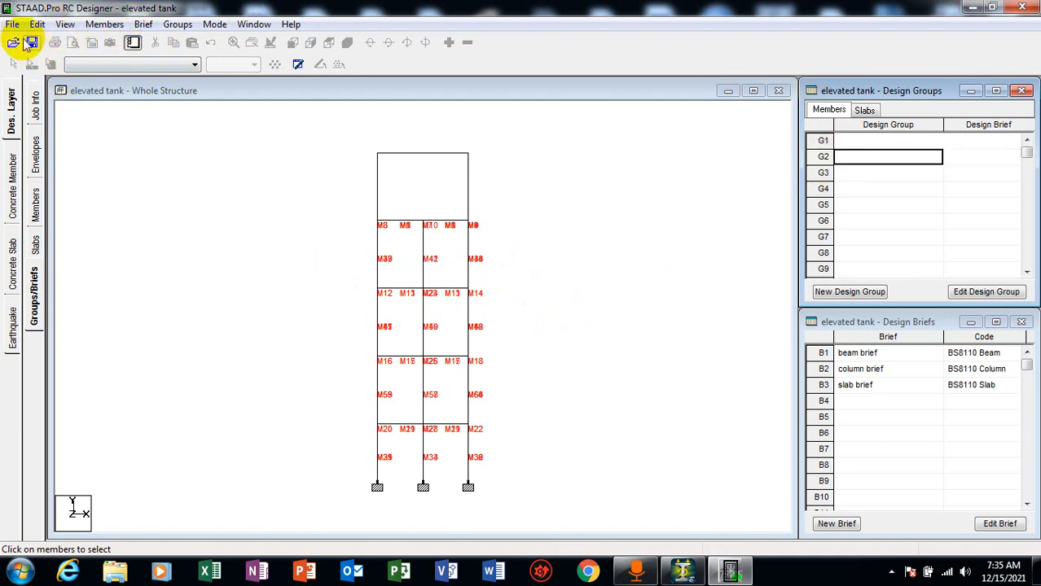
- Select all the vertical column members in the four storeys below the tank
left_click(300, 223)
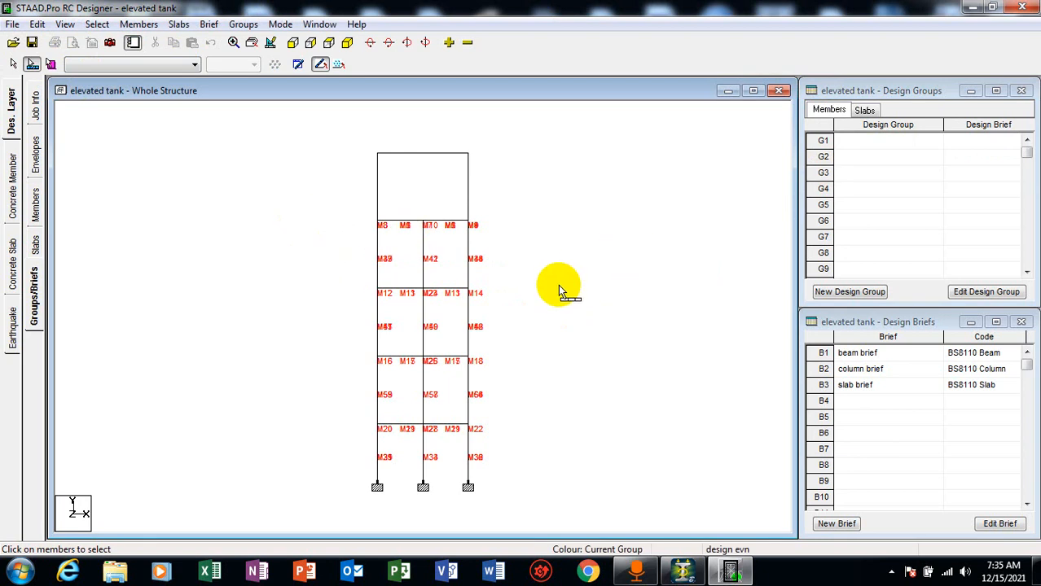
left_click_drag(493, 246, 350, 264)
left_click_drag(495, 295, 320, 345, "ctrl")
left_click_drag(506, 380, 326, 407, "ctrl")
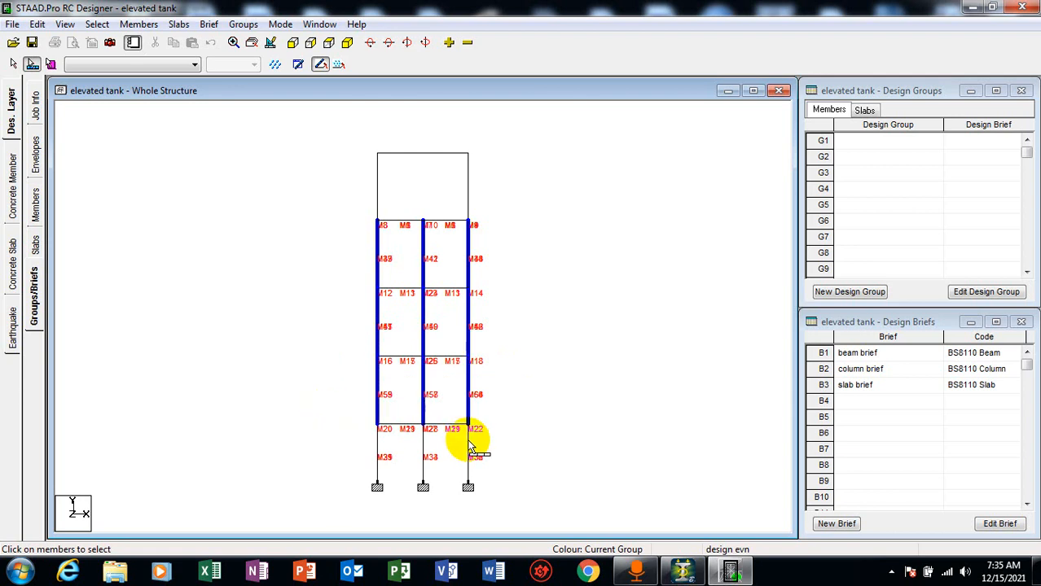
left_click_drag(505, 444, 295, 467, "ctrl")
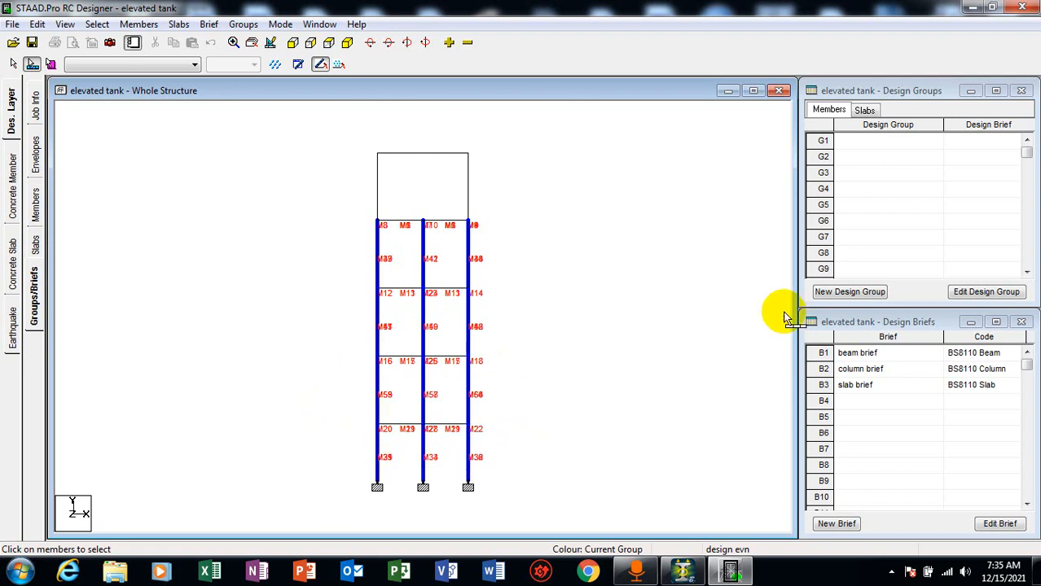
- Create a member design group named column from the selected members, using the column brief
left_click(846, 291)
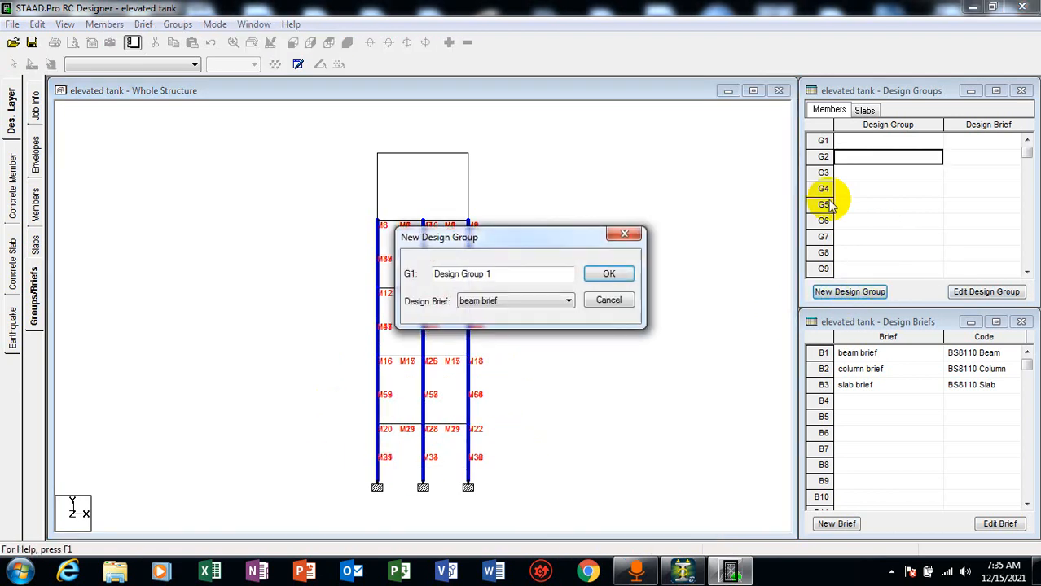
left_click(520, 300)
left_click(497, 327)
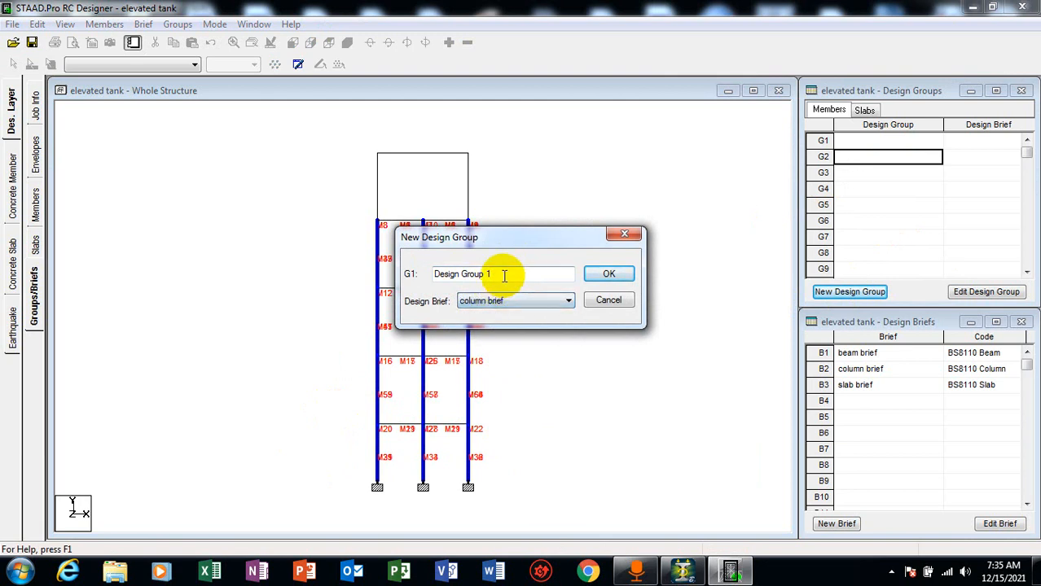
left_click_drag(499, 275, 375, 288)
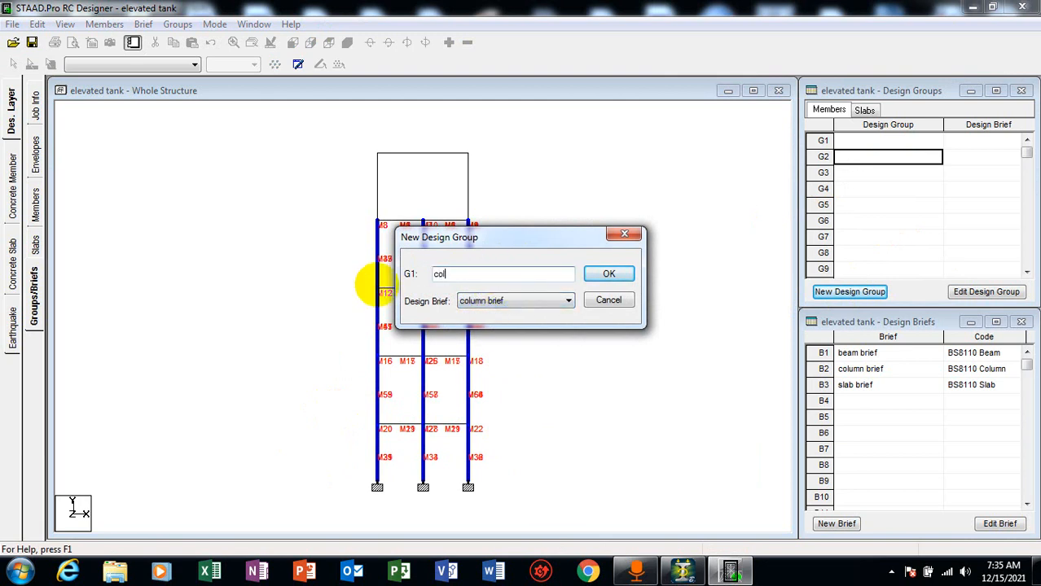
type("column")
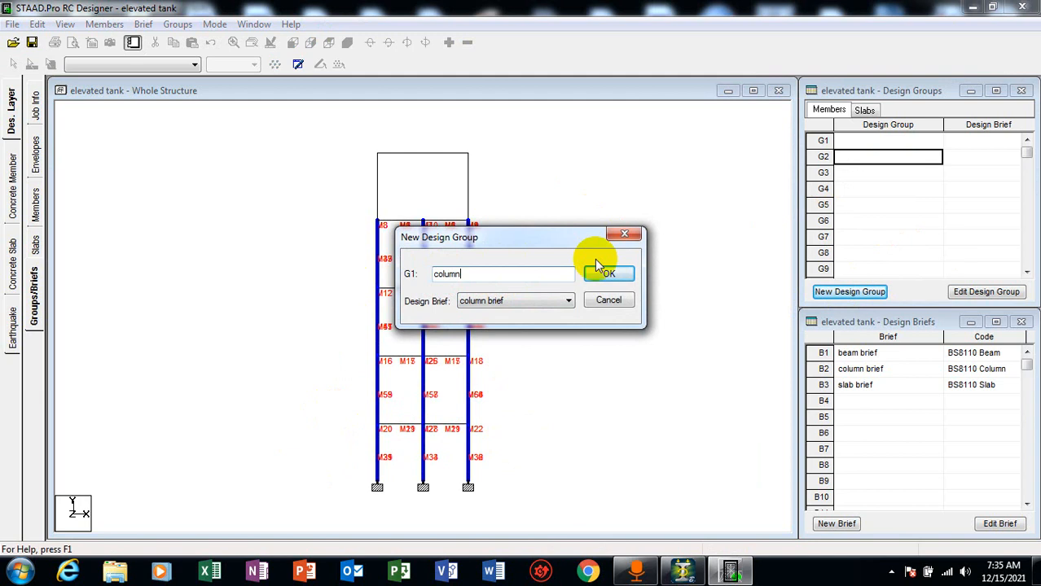
left_click(609, 274)
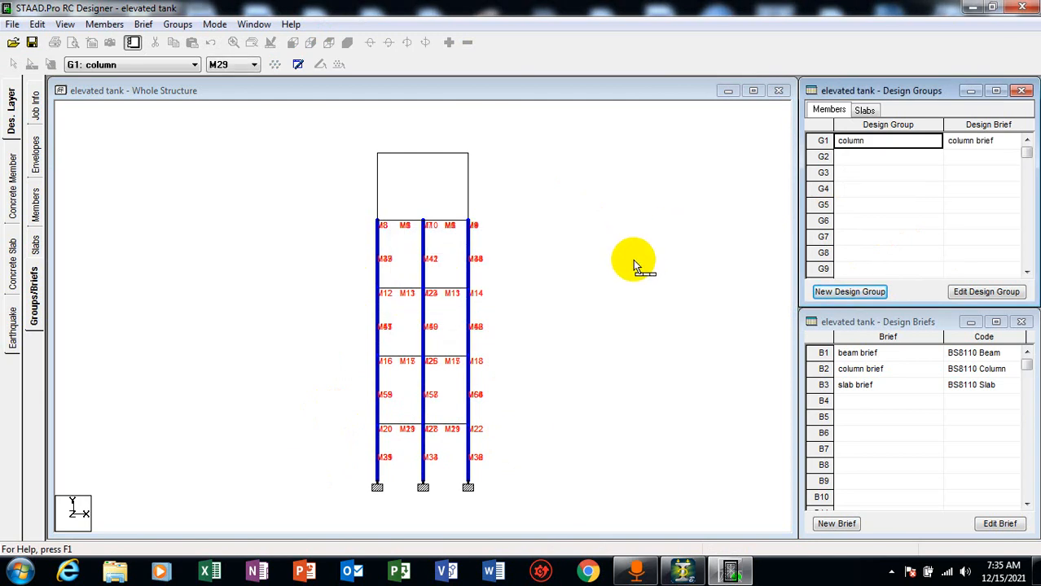
- Clear the column selection and select the horizontal members at all four beam levels
left_click(532, 274)
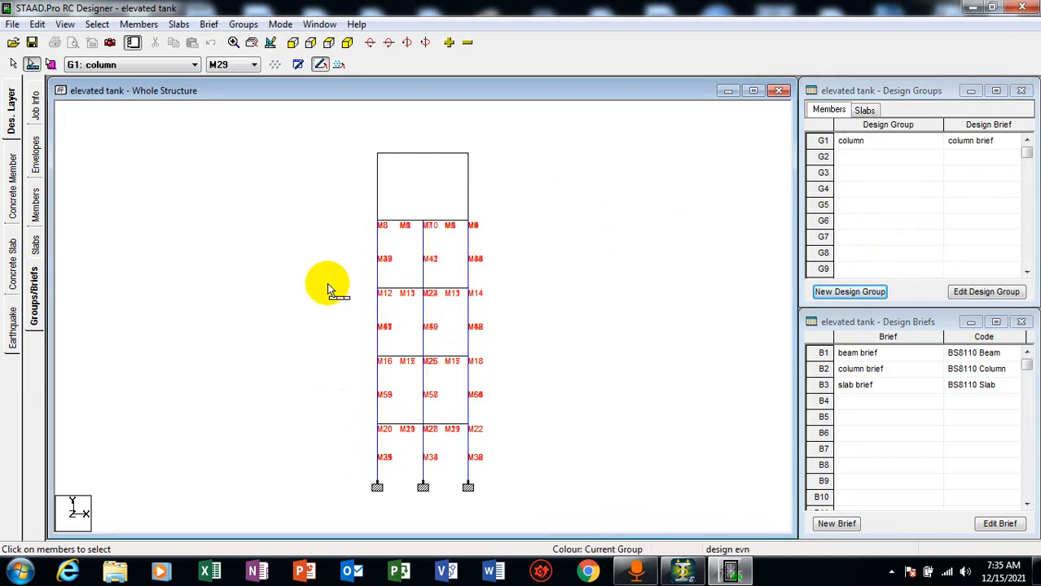
left_click(479, 294)
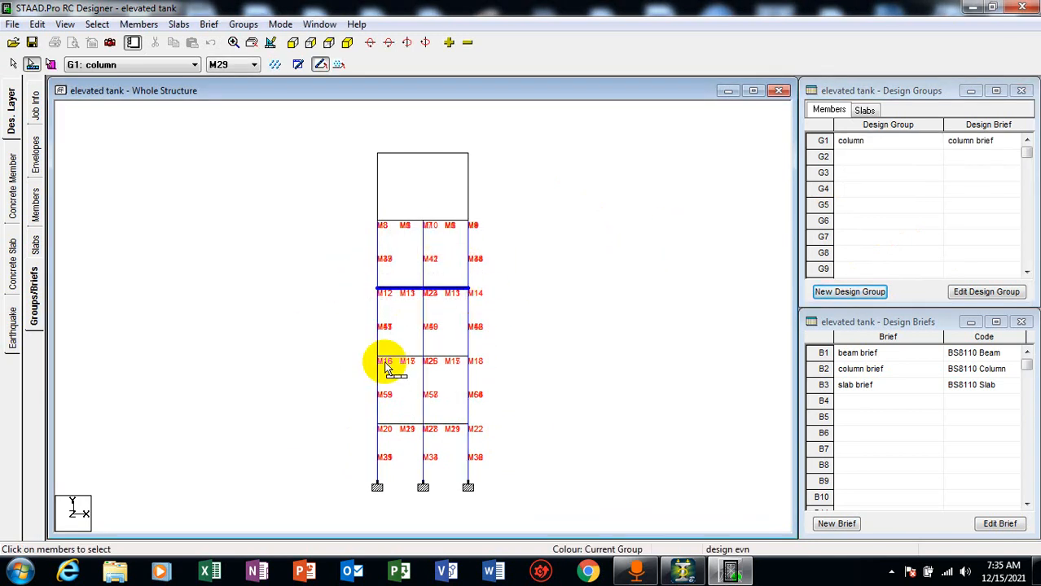
left_click_drag(362, 351, 498, 373)
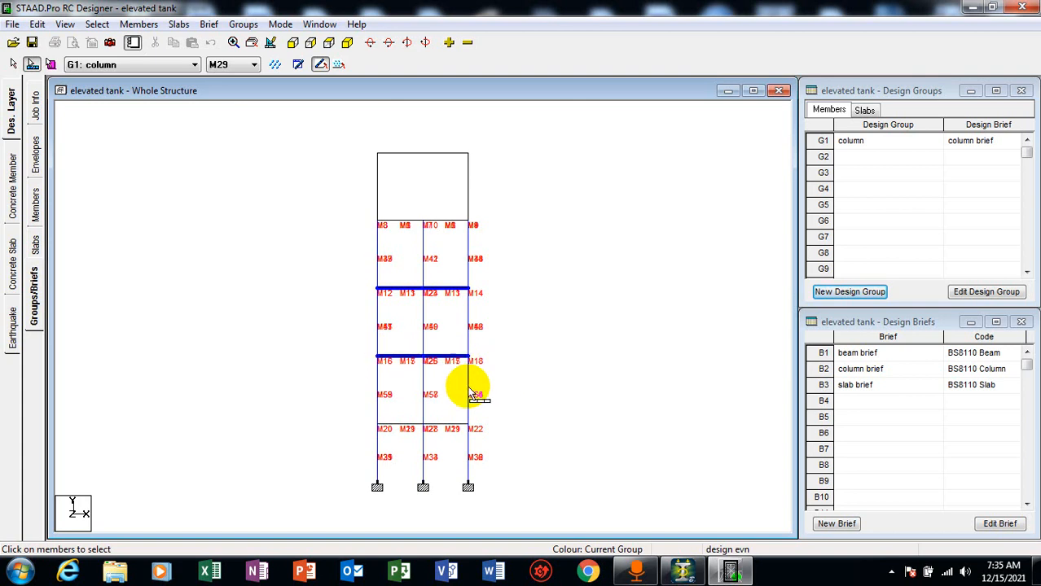
left_click_drag(485, 437, 493, 430)
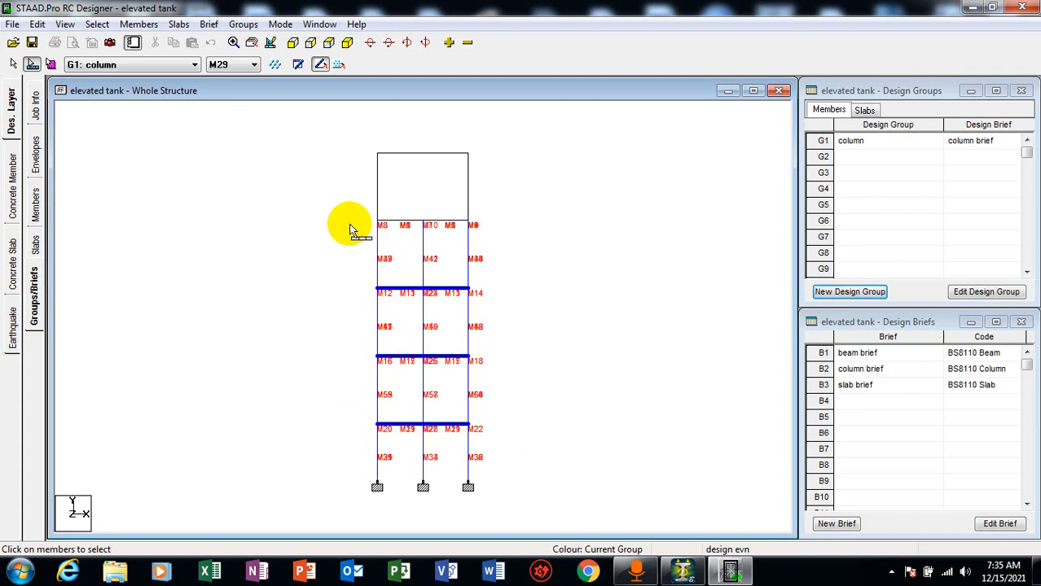
left_click_drag(357, 213, 495, 227)
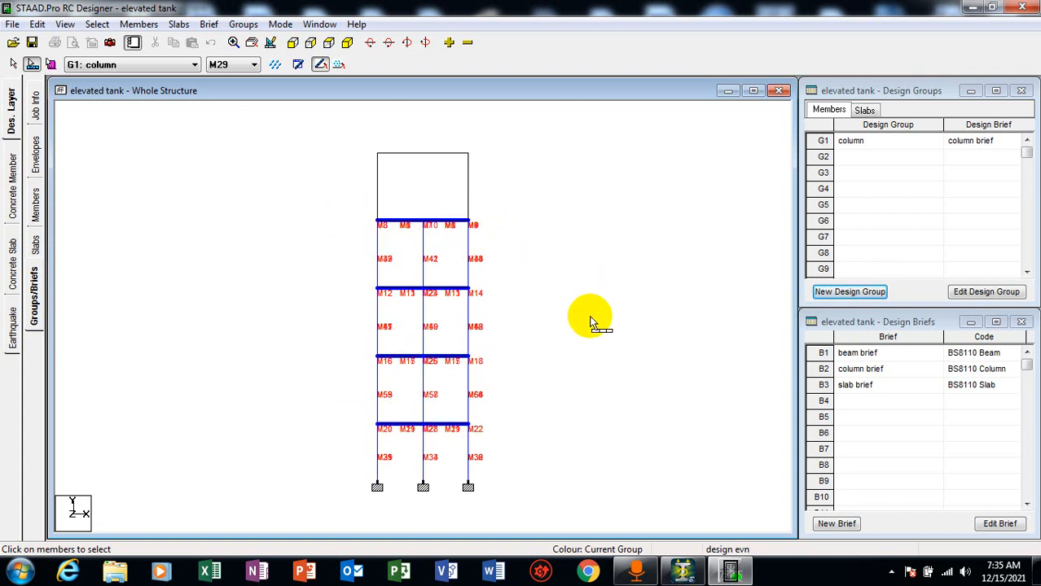
- Create a member design group named beam from the selected horizontal members, using the beam brief
left_click(848, 291)
left_click_drag(529, 274, 383, 269)
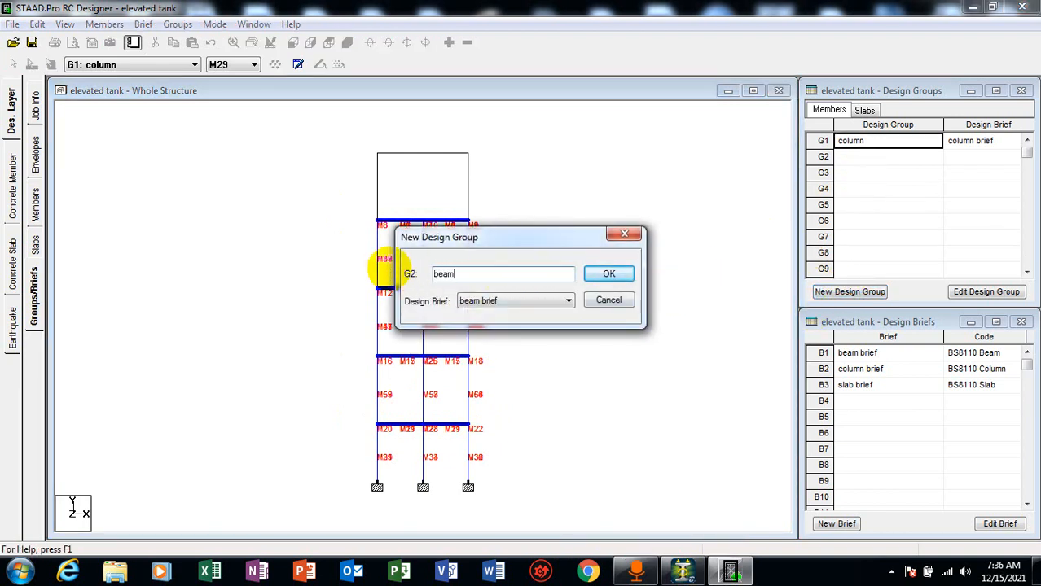
left_click(608, 274)
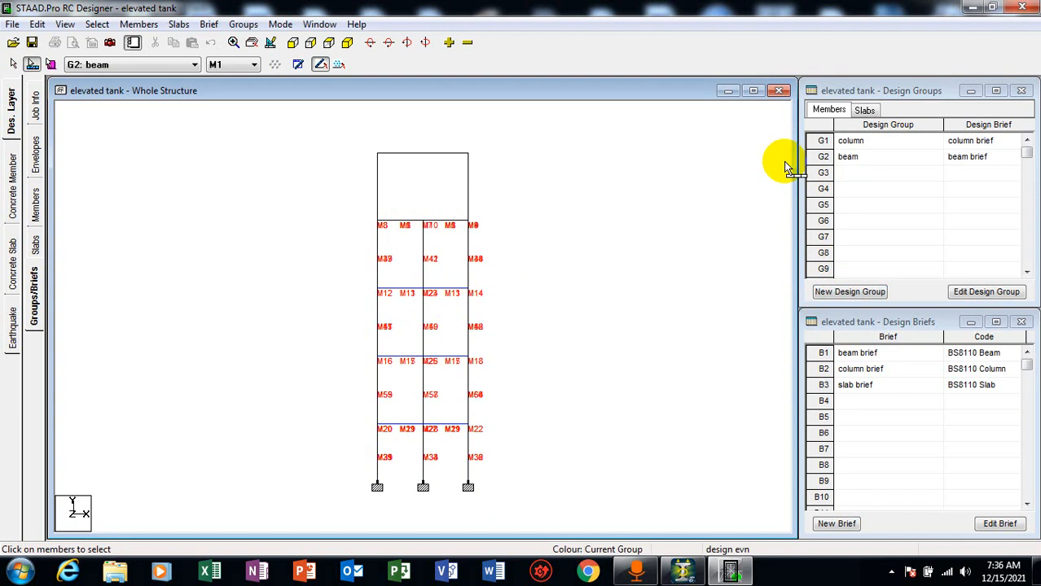
- Delete Slab Design 1 from the slab design groups
left_click(864, 111)
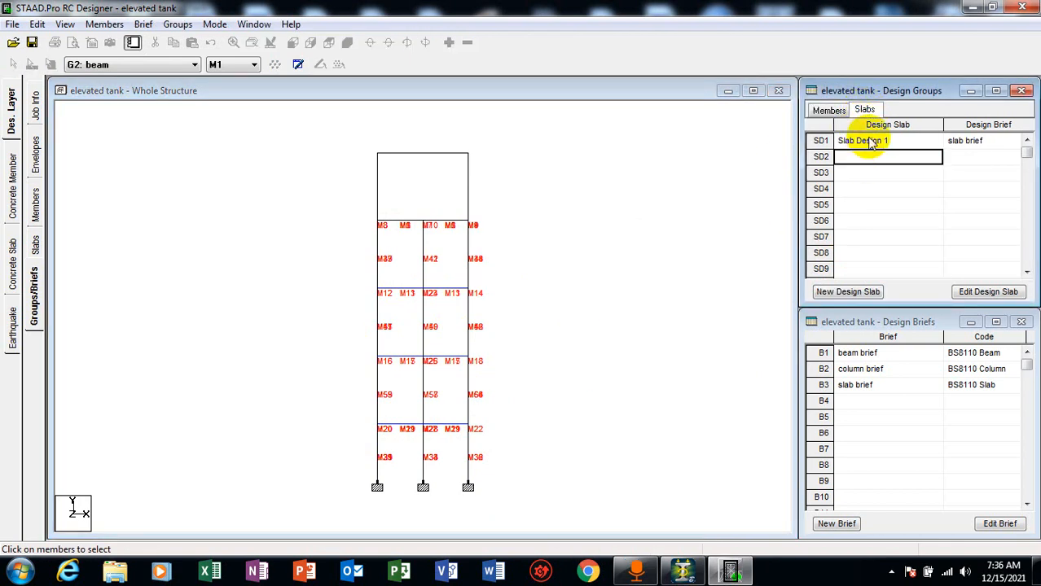
double_click(863, 140)
left_click(820, 144)
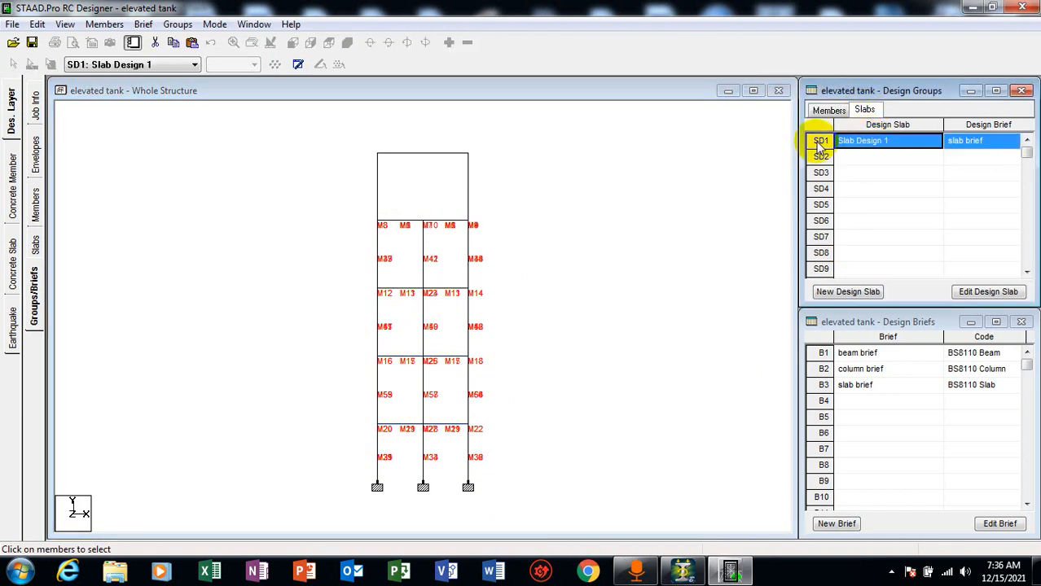
key("Delete")
- Try to select the tank's slabs with the slab selection tool in front view and in isometric view
left_click_drag(364, 216, 292, 230)
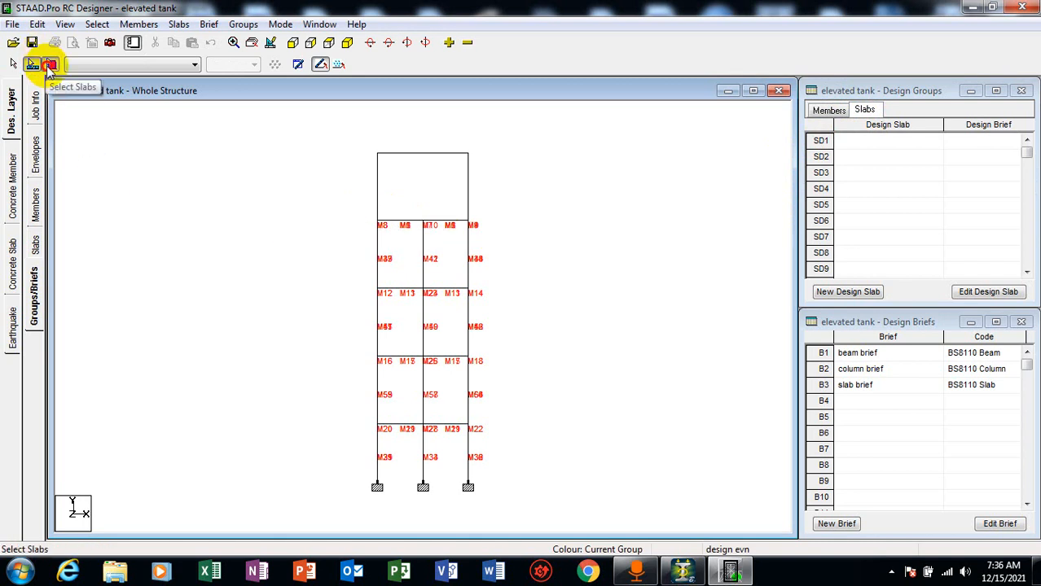
left_click(49, 67)
left_click_drag(346, 201, 511, 231)
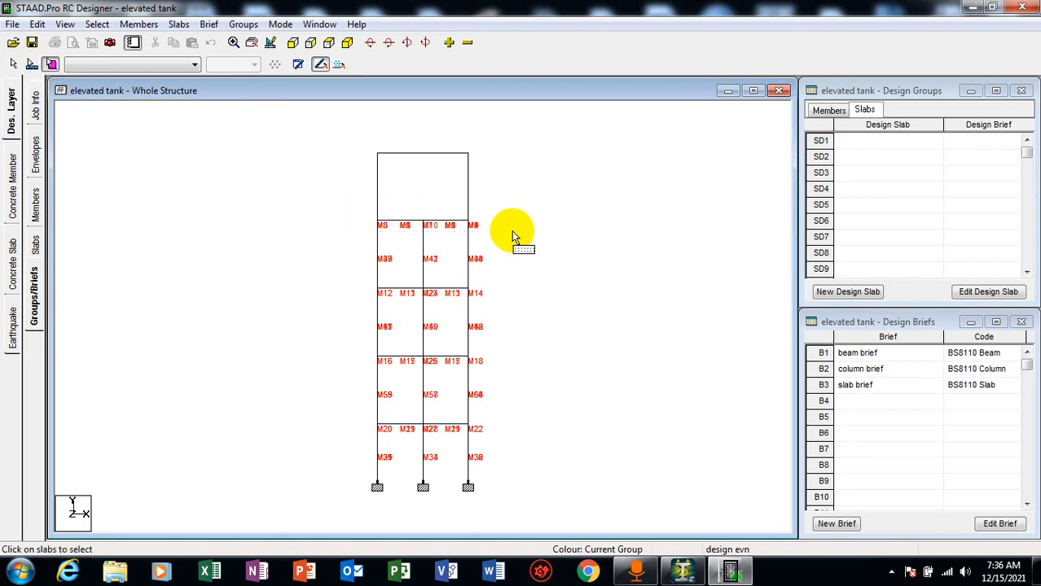
scroll(437, 220, "up", 2)
scroll(437, 221, "down", 3)
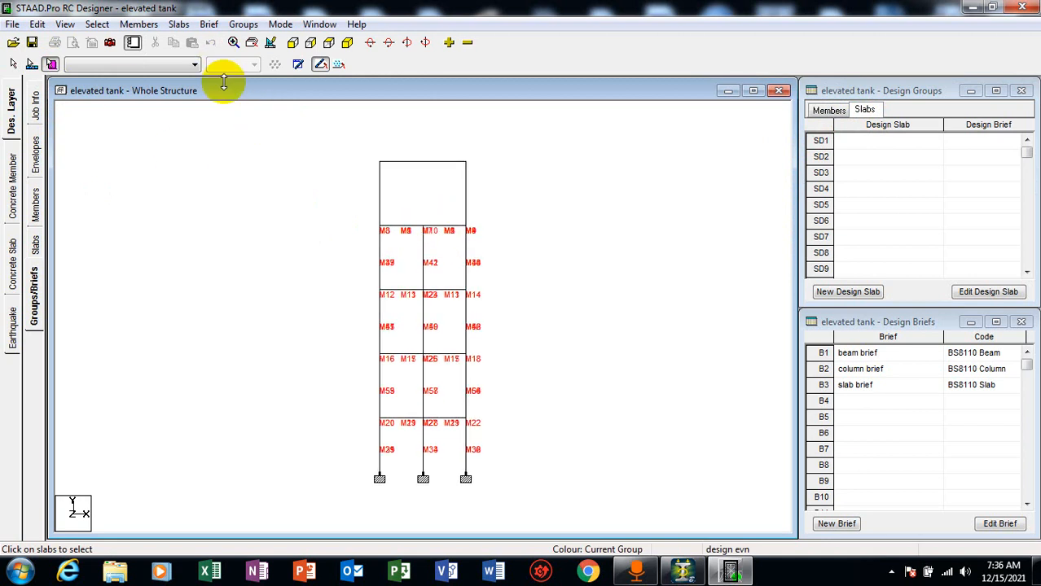
left_click(347, 43)
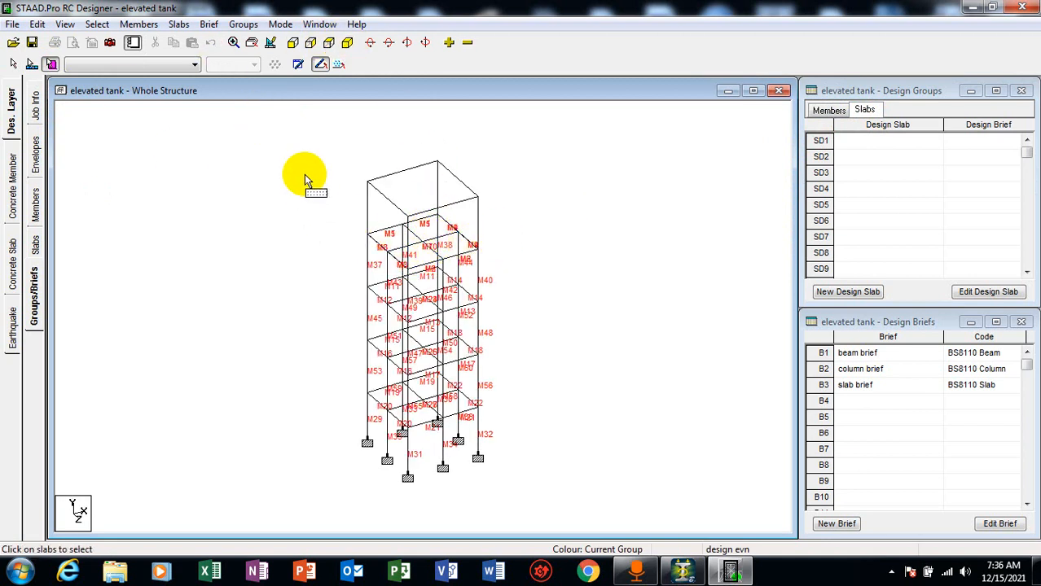
left_click_drag(298, 151, 606, 294)
left_click(12, 65)
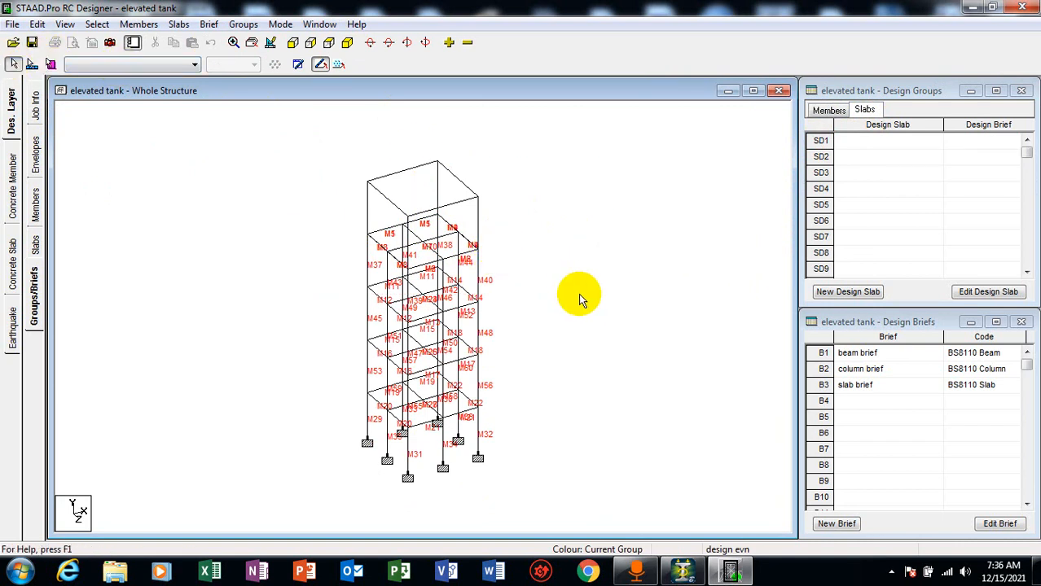
left_click(863, 291)
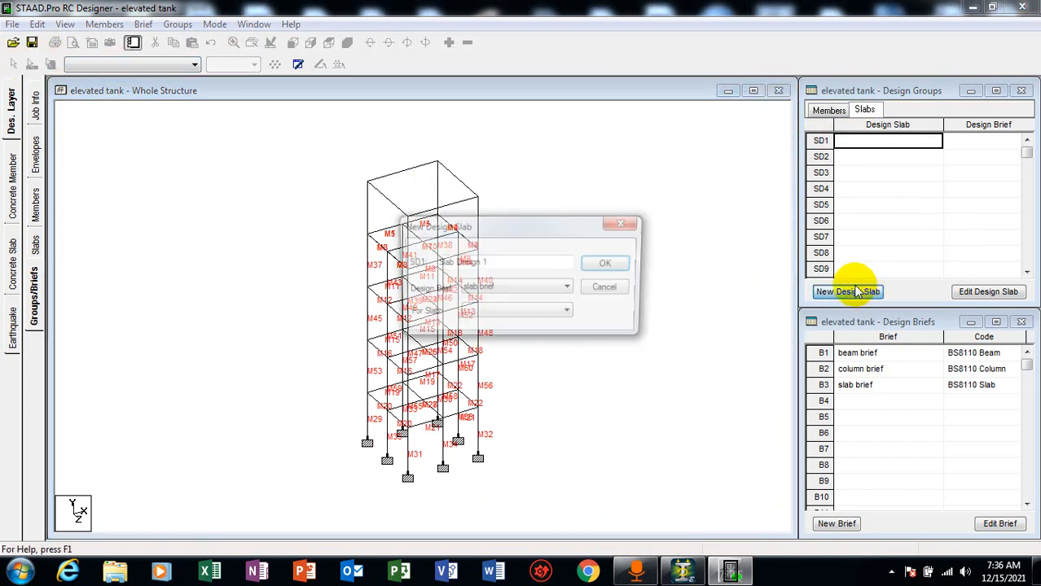
left_click(624, 223)
left_click(476, 159)
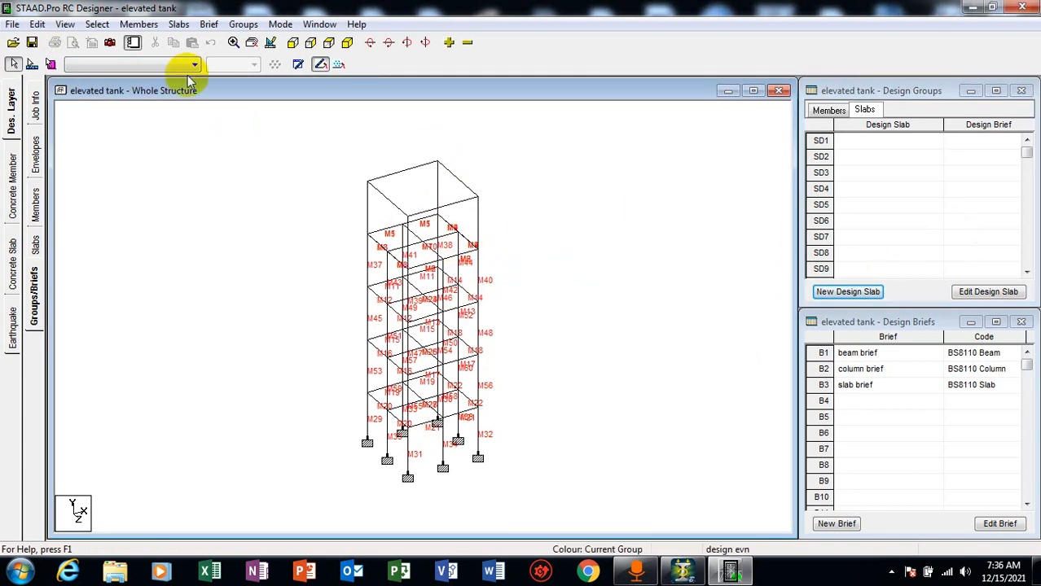
- Set the selection mode to slabs and try again to select the slabs around the tank in isometric view
left_click(99, 25)
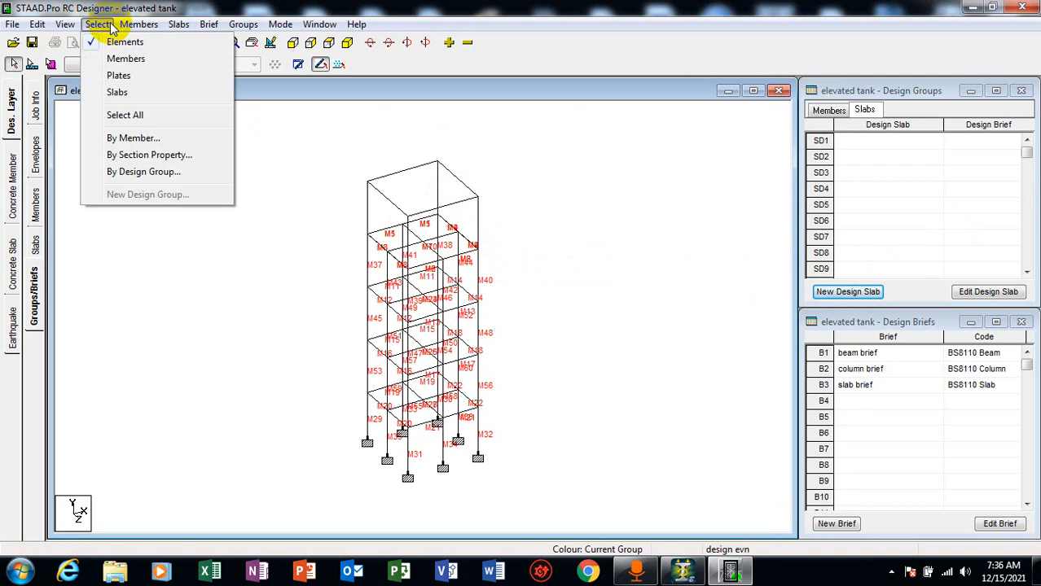
left_click(118, 93)
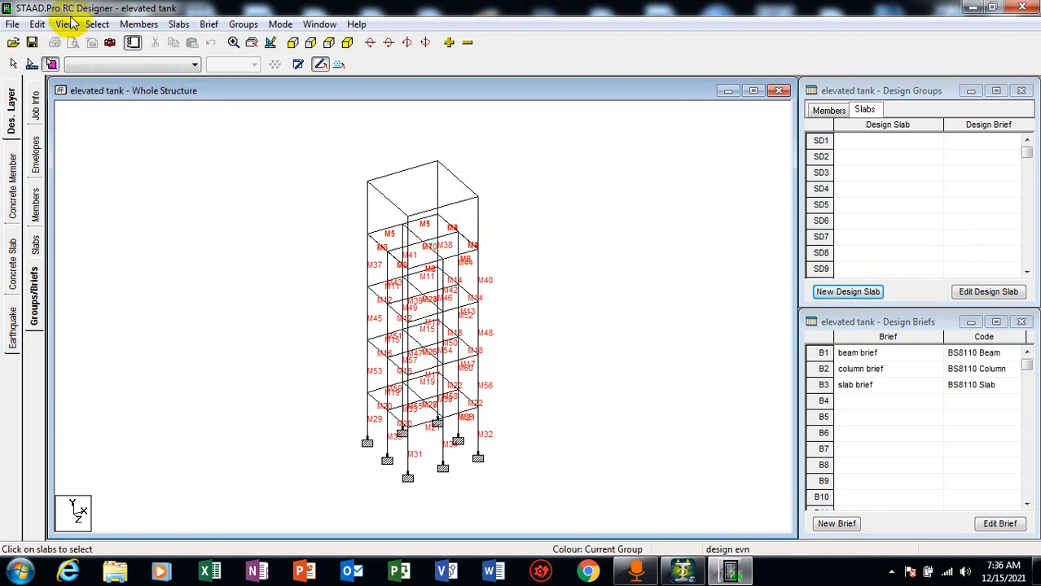
left_click(97, 24)
mouse_move(61, 21)
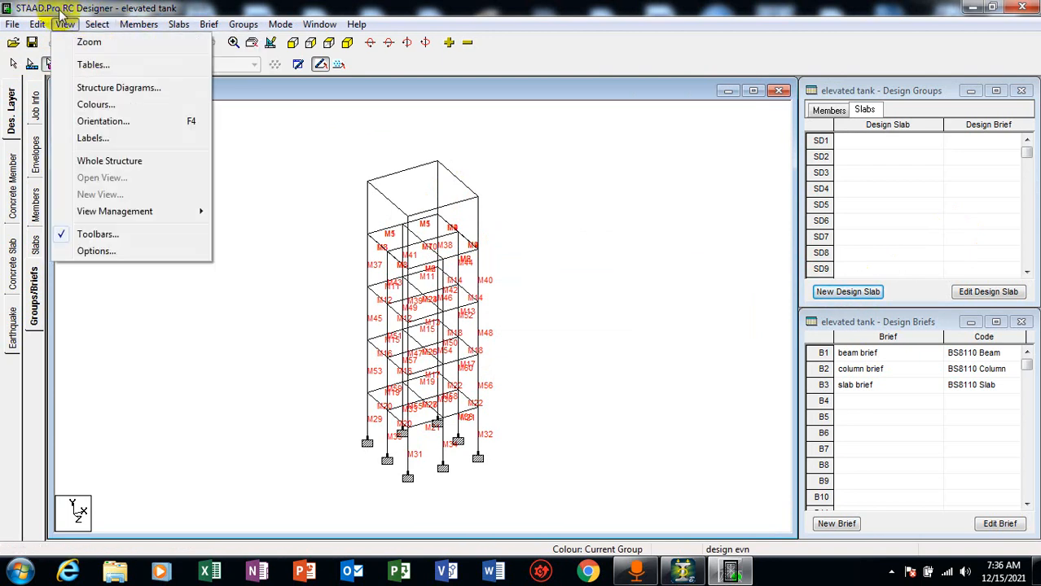
left_click(102, 24)
left_click(102, 23)
left_click(382, 171)
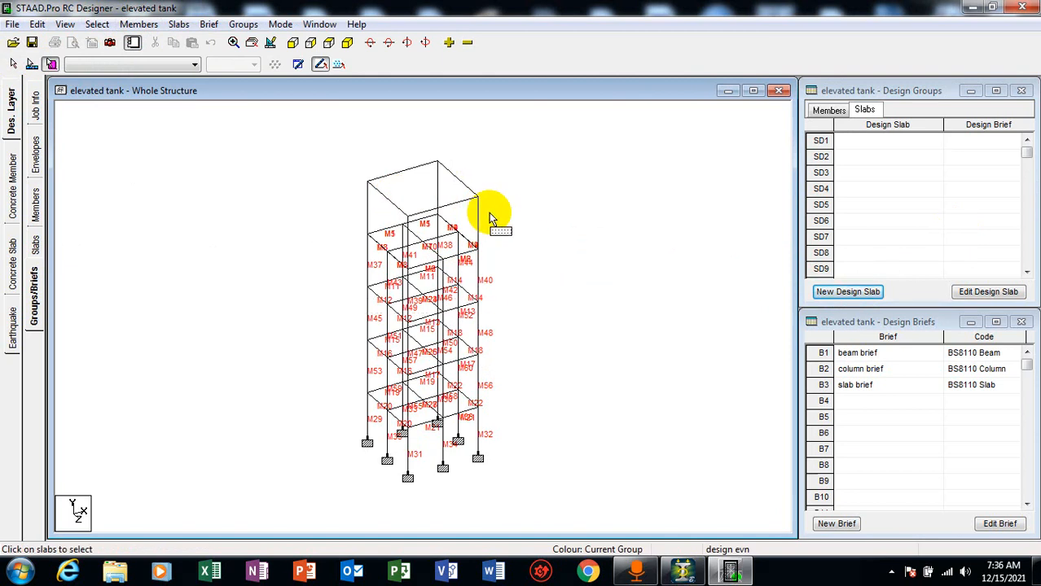
left_click(51, 64)
left_click_drag(297, 135, 525, 306)
- Return to the list of member design groups with the column group current
scroll(494, 214, "up", 2)
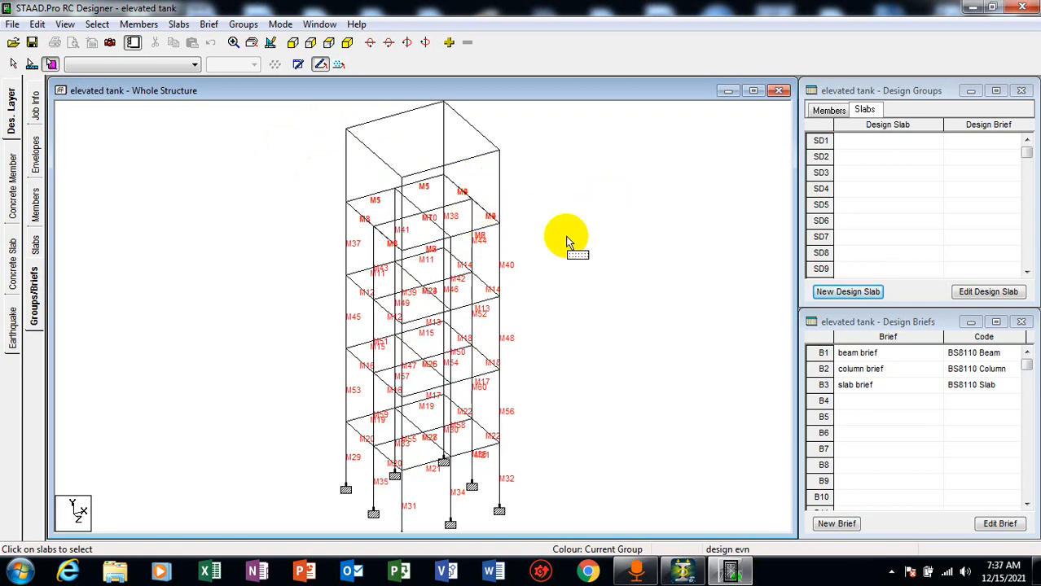
scroll(569, 257, "down", 2)
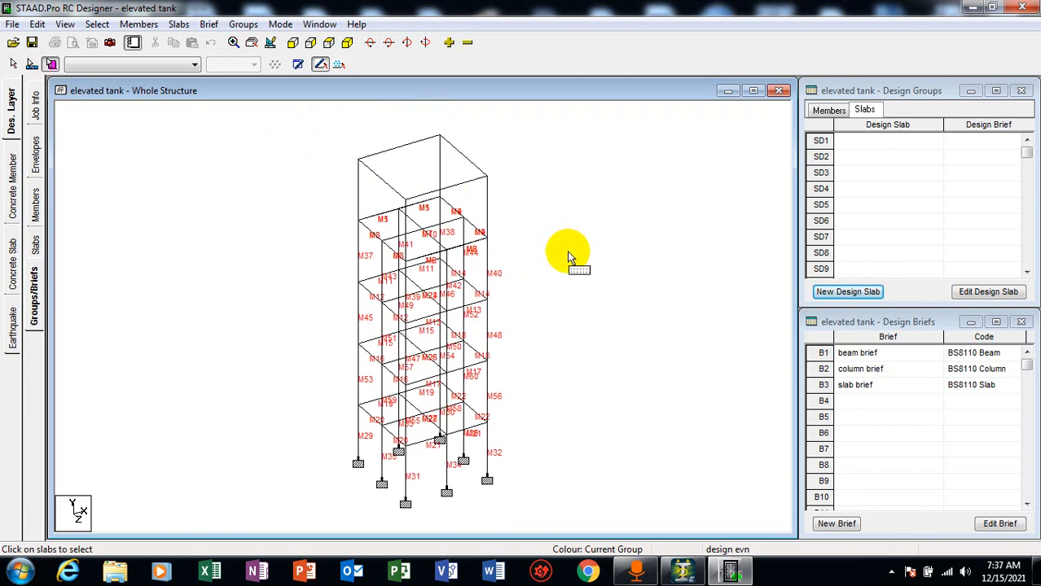
left_click(829, 110)
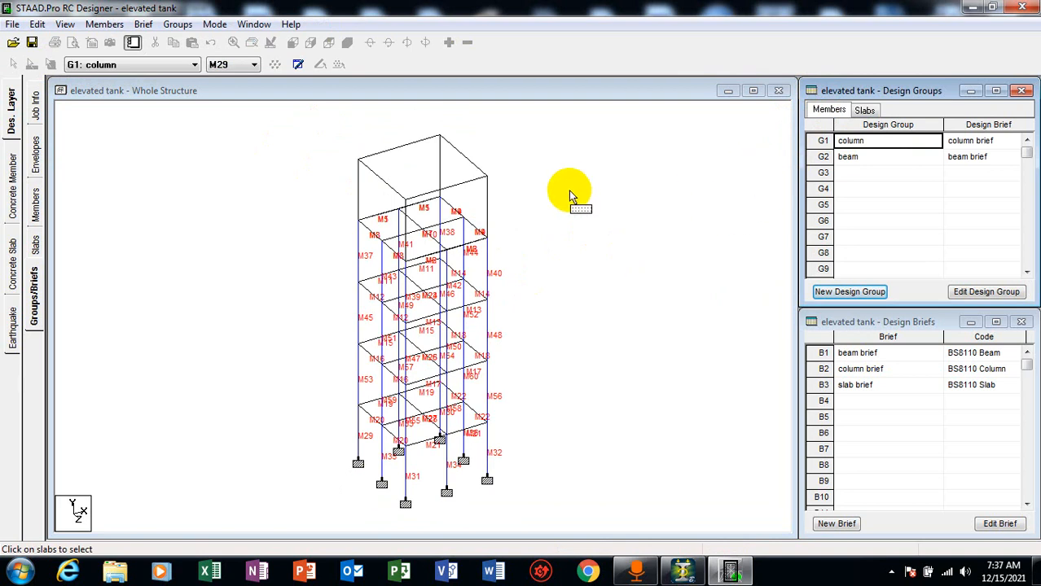
- Switch from the design layer's groups to concrete member design with the column group current
left_click(547, 241)
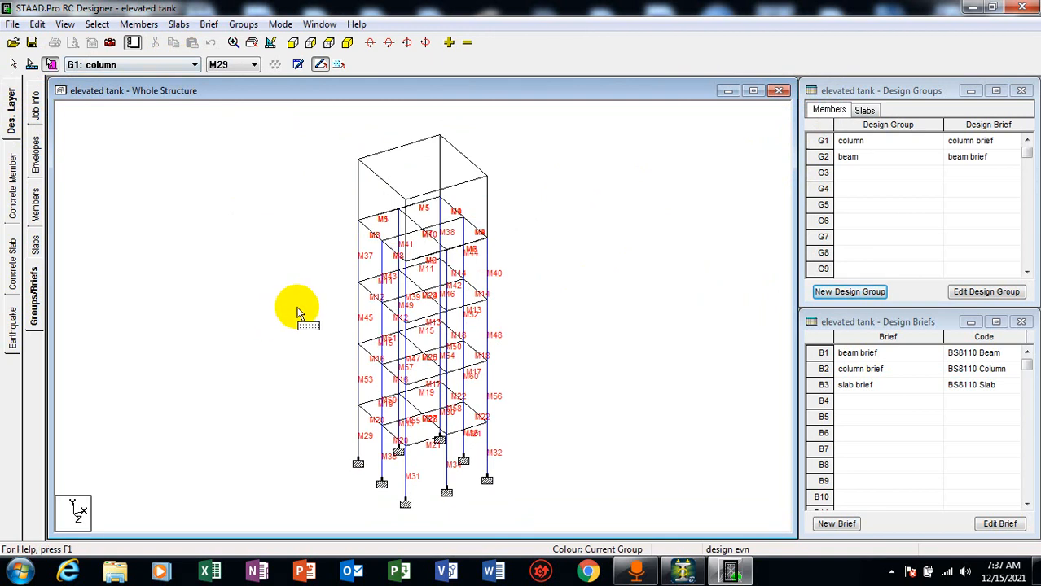
left_click(35, 203)
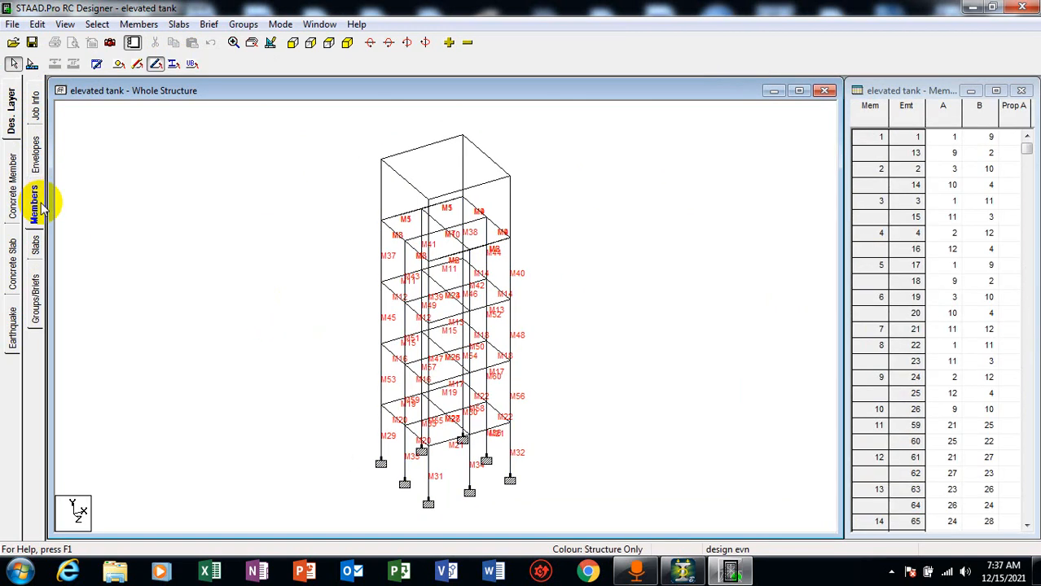
left_click(36, 293)
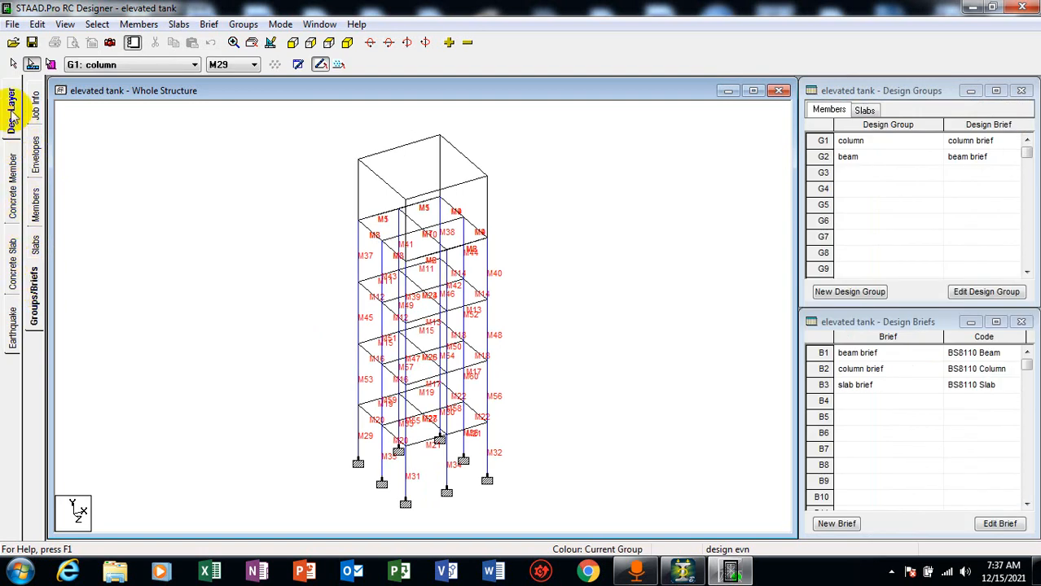
left_click(11, 187)
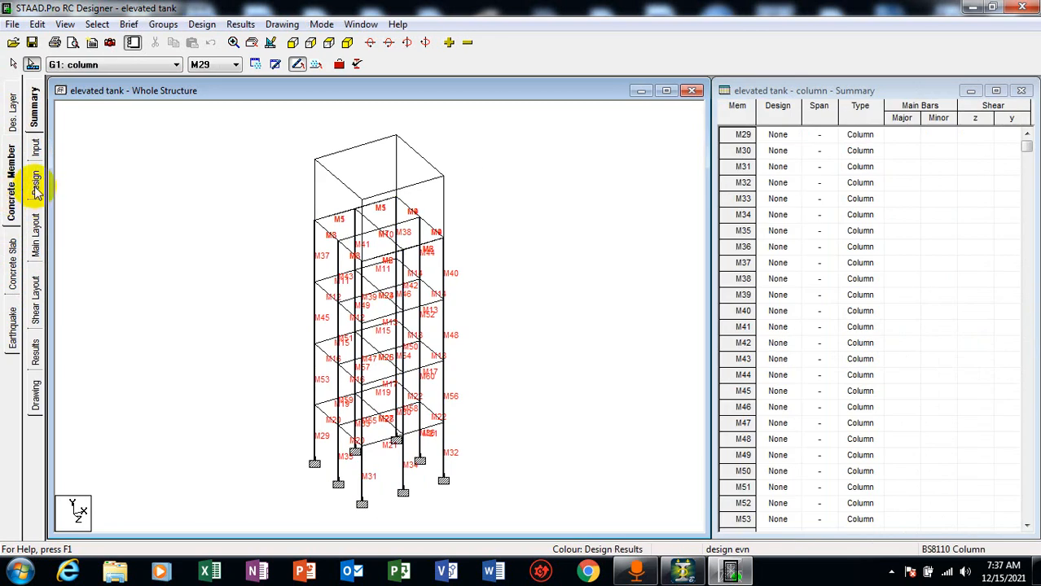
left_click(35, 187)
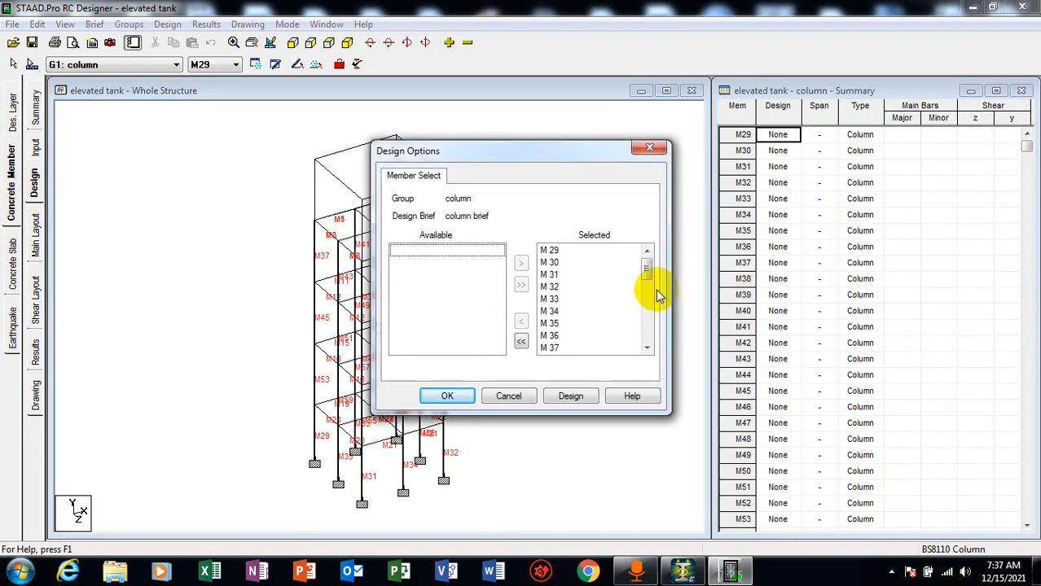
left_click(648, 152)
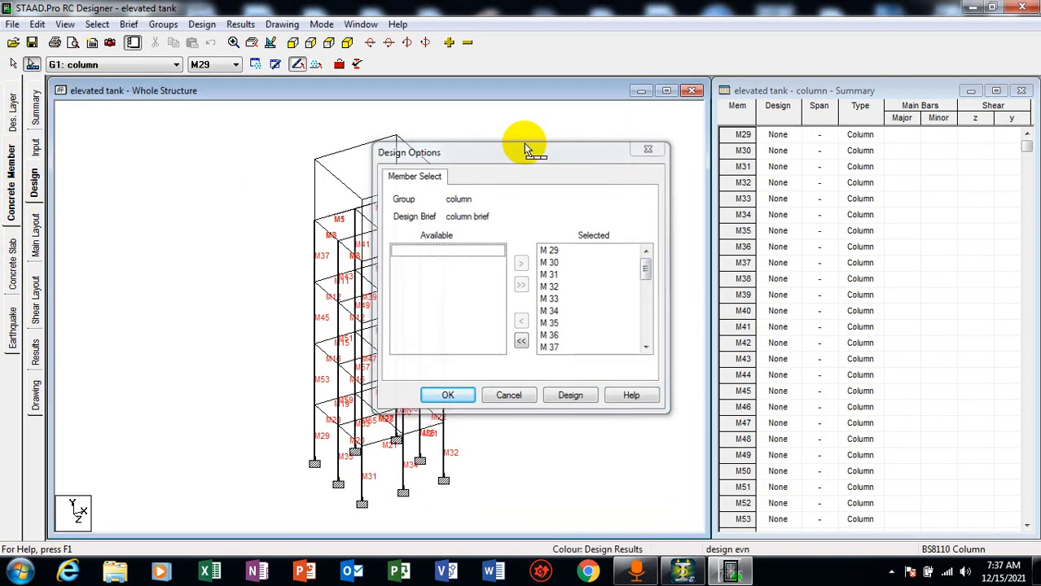
left_click(216, 66)
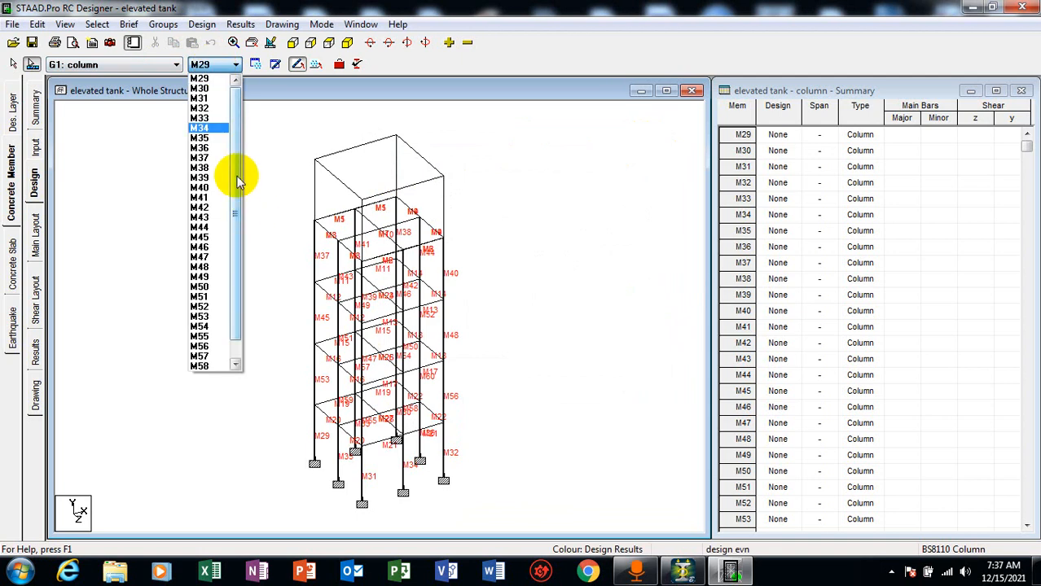
mouse_move(237, 182)
left_mouse_down()
mouse_move(240, 245)
mouse_move(237, 194)
left_mouse_up()
- Make the beam group current and open its design options for member selection
left_click(167, 66)
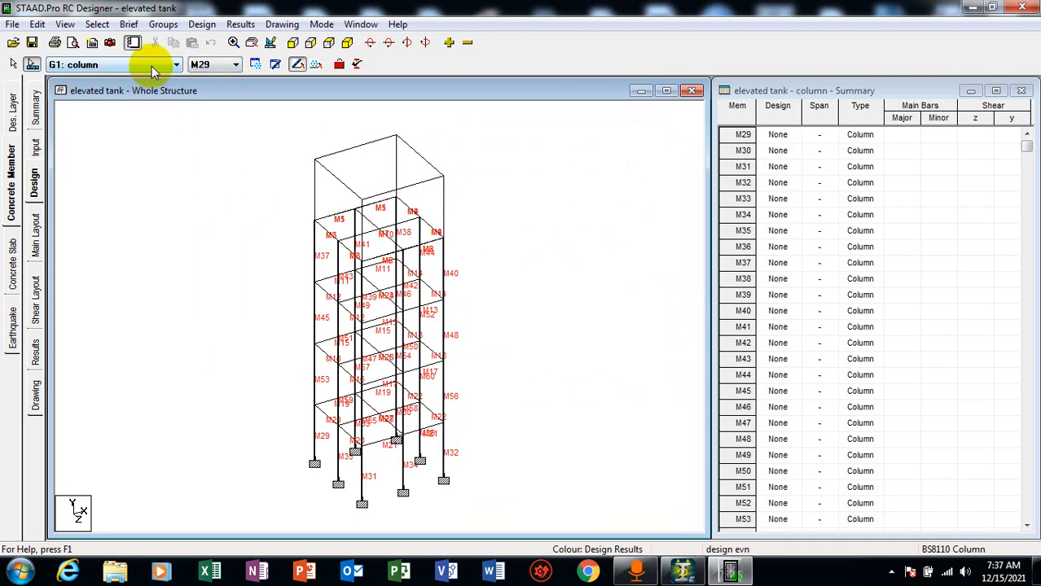
left_click(152, 67)
left_click(105, 88)
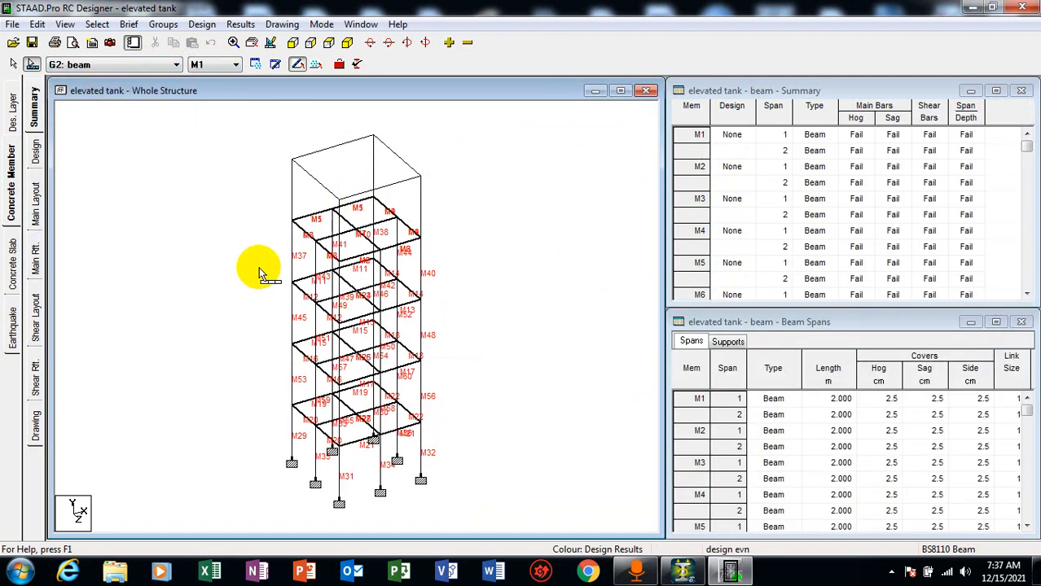
mouse_move(1026, 148)
left_mouse_down()
mouse_move(1033, 297)
mouse_move(1024, 140)
left_mouse_up()
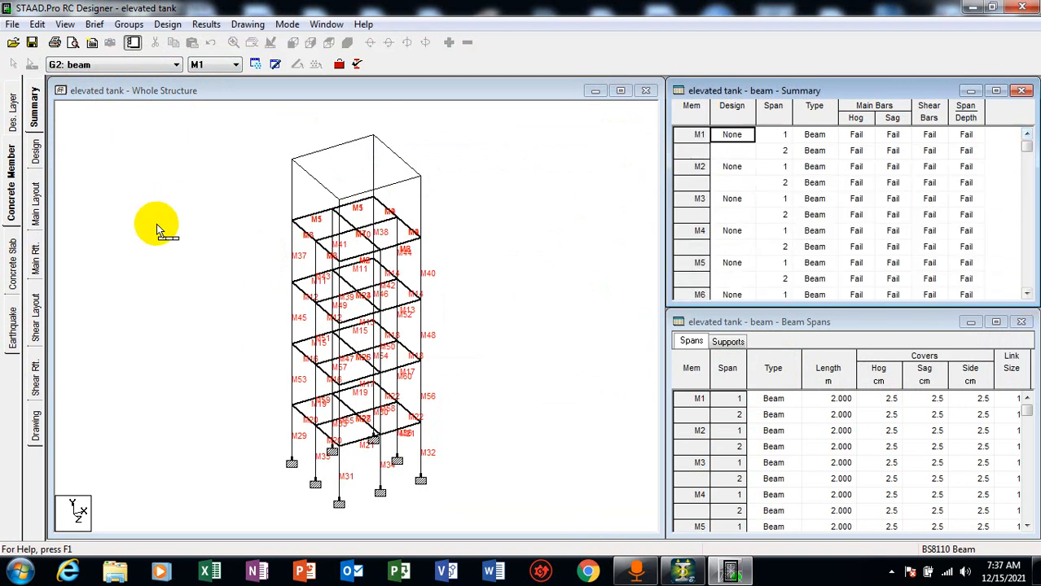
left_click(37, 153)
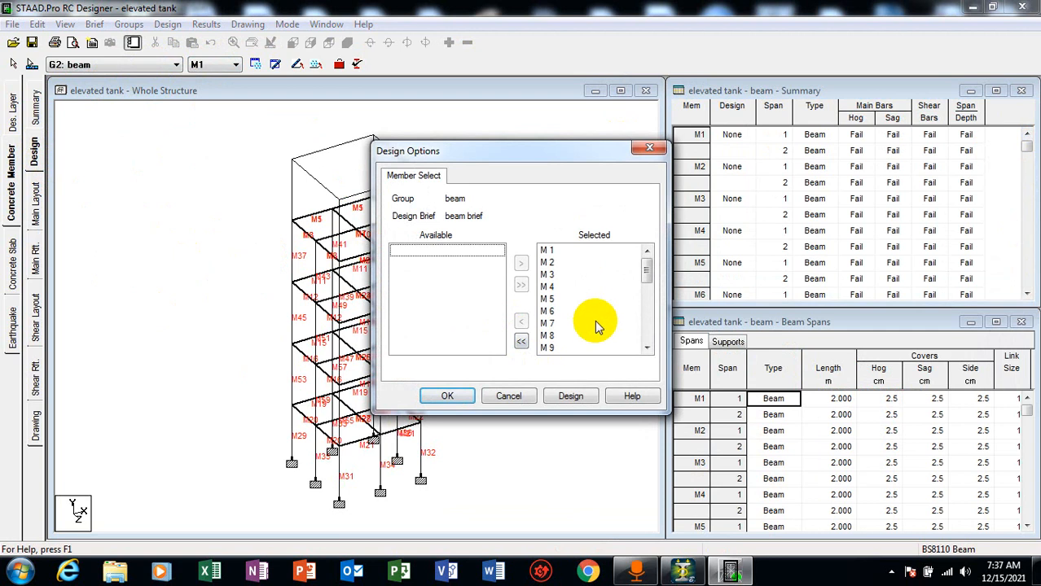
- Take member M1 out of the beam members selected for design and put it back
left_click_drag(570, 250, 581, 425)
left_click_drag(646, 337, 651, 244)
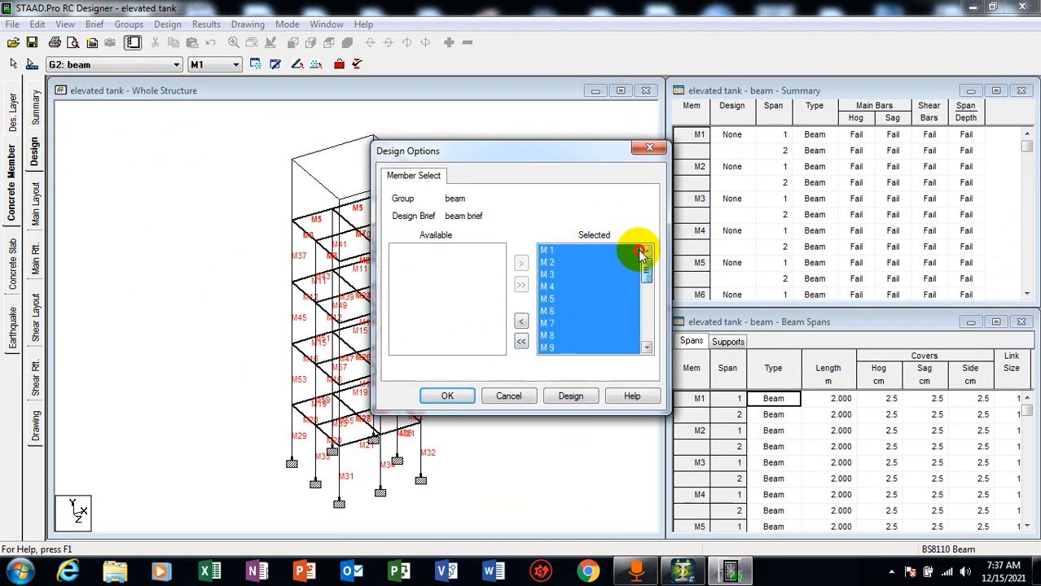
left_click(599, 299)
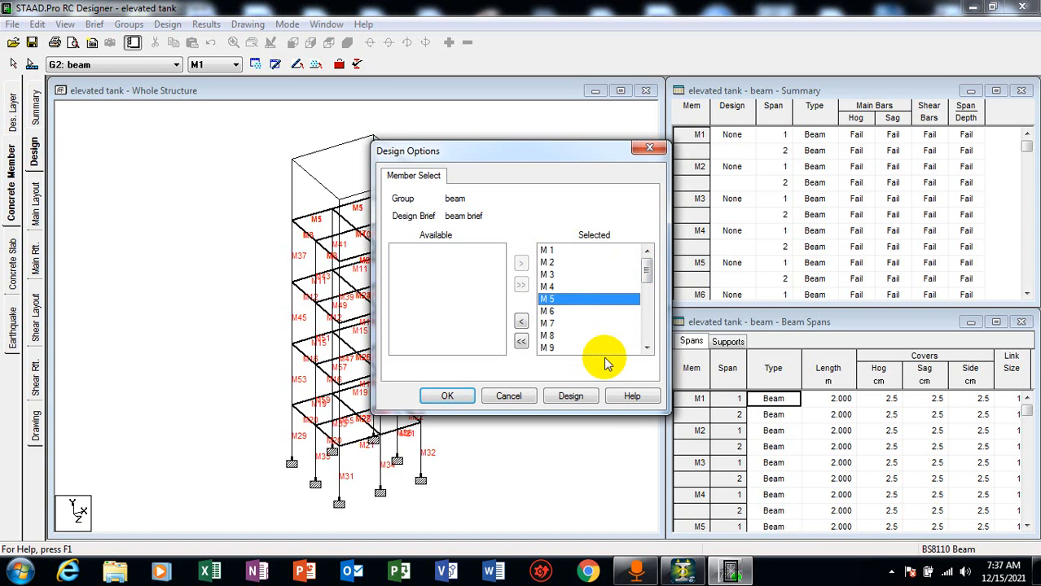
left_click(557, 250)
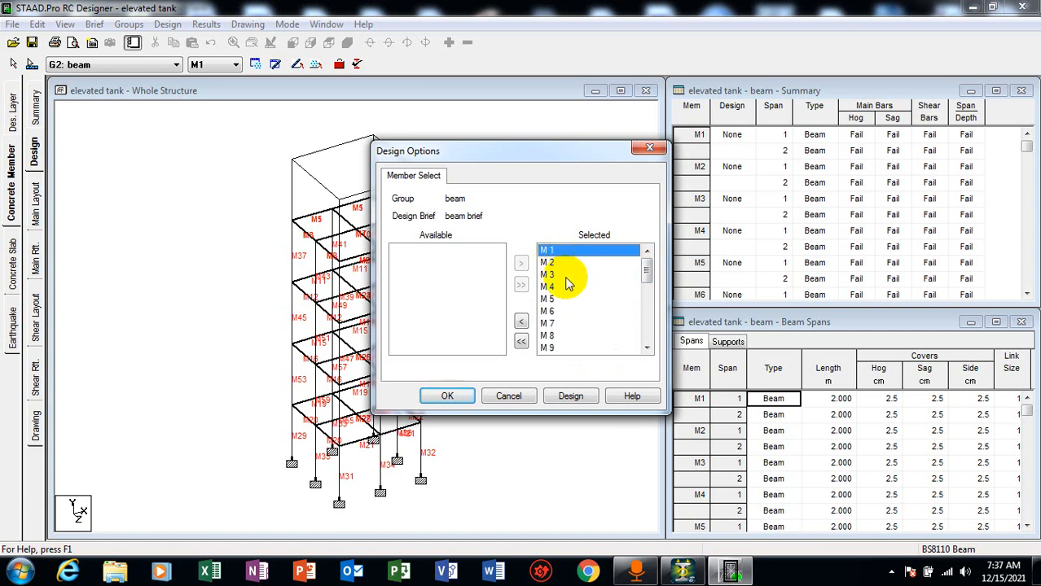
left_click(522, 320)
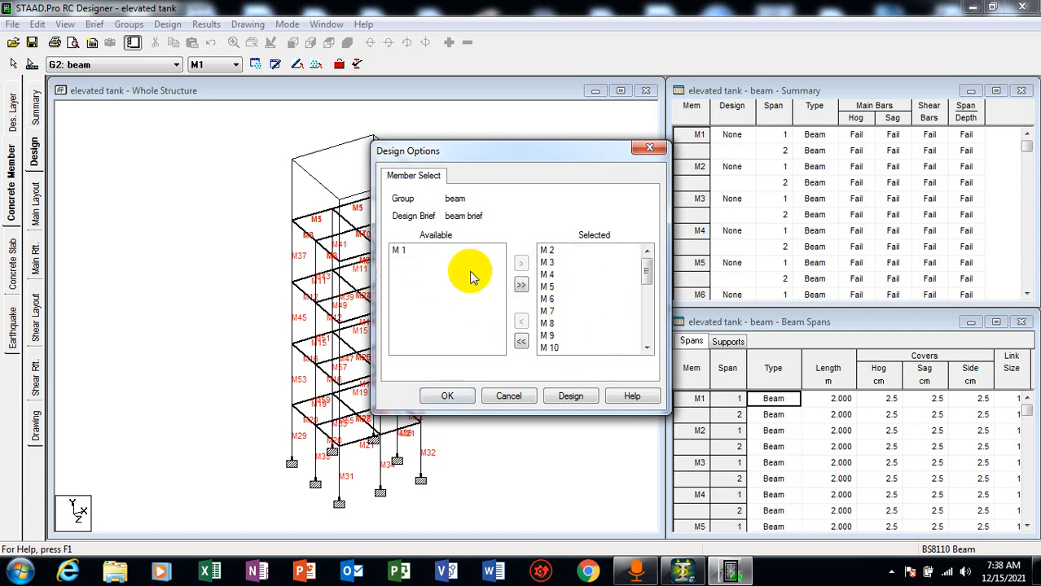
left_click(398, 254)
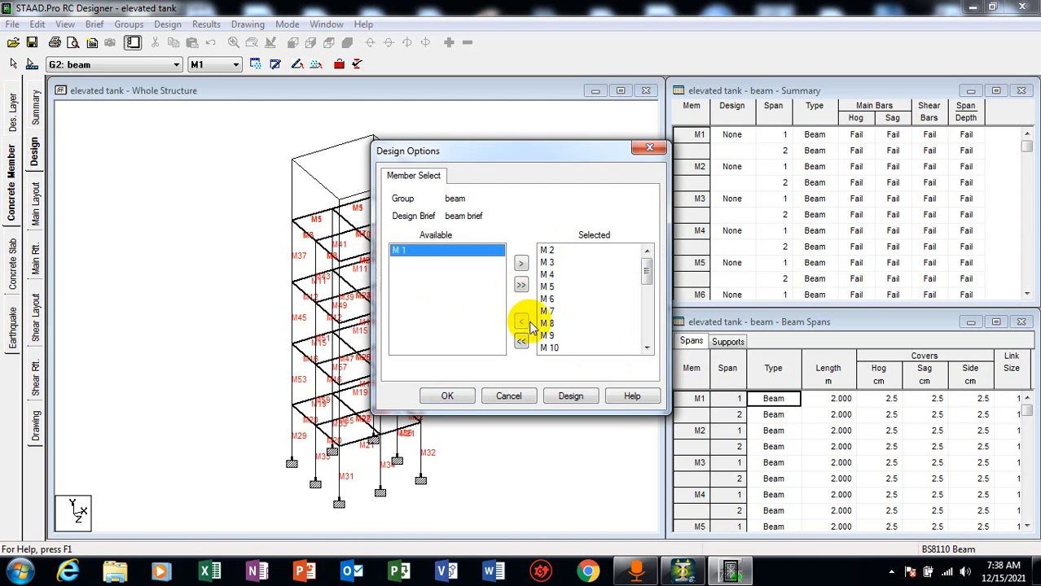
left_click(521, 263)
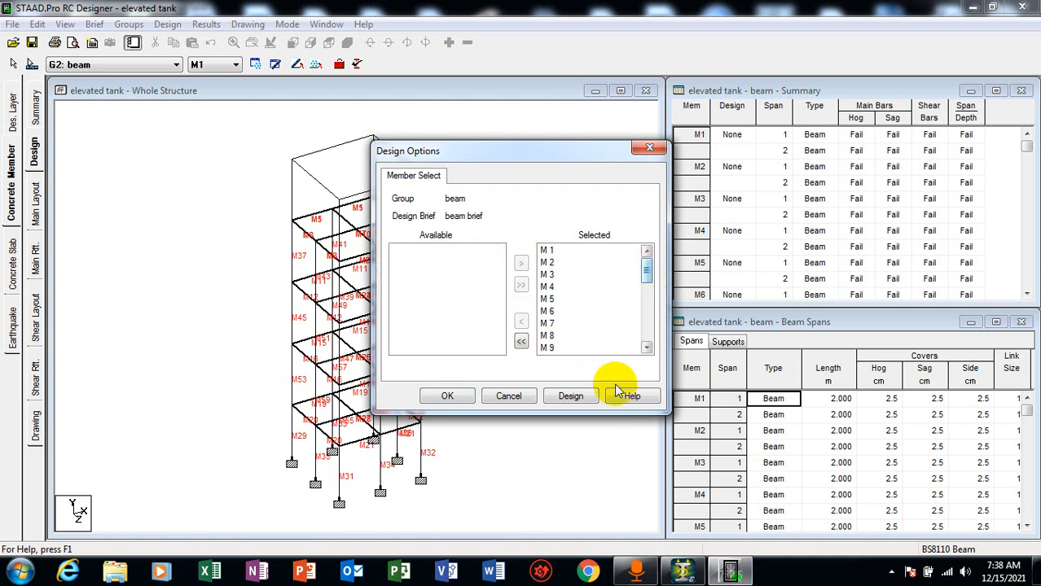
- Run the design for all selected beam group members and look through the beam summary
left_click(585, 395)
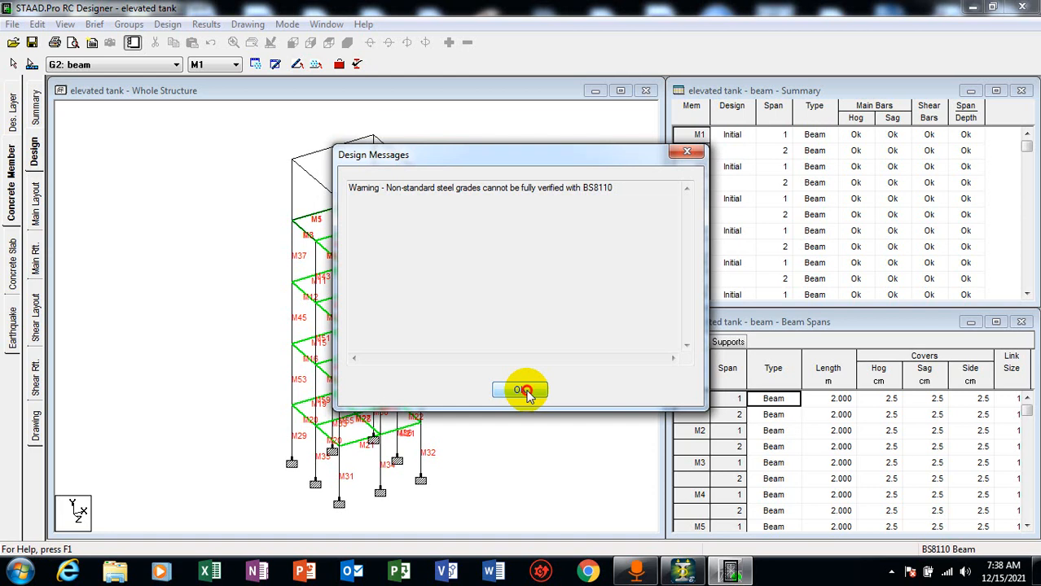
left_click(521, 391)
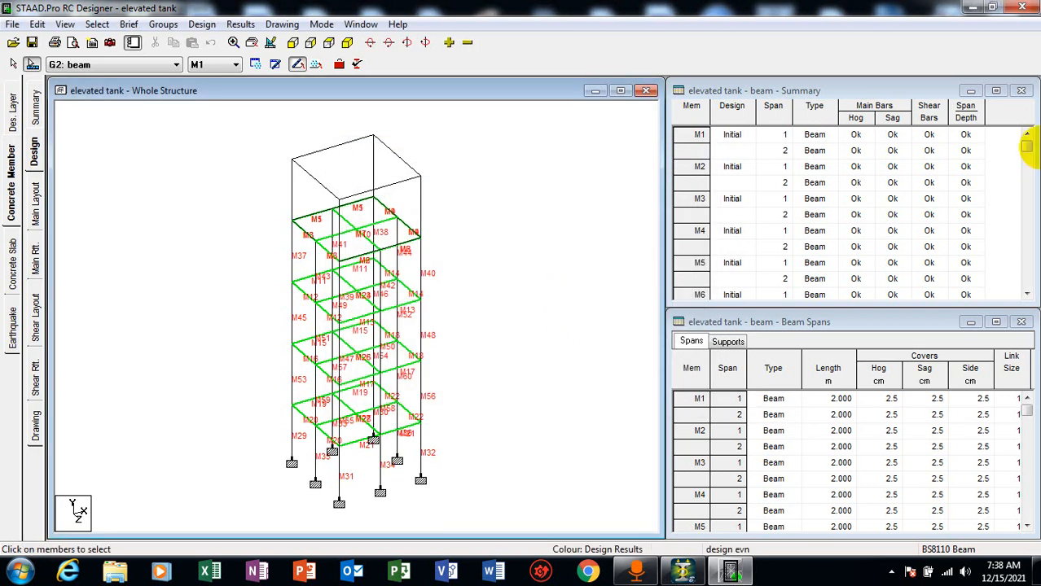
left_click_drag(1027, 145, 1032, 209)
left_click_drag(1031, 303, 1025, 140)
left_click(465, 276)
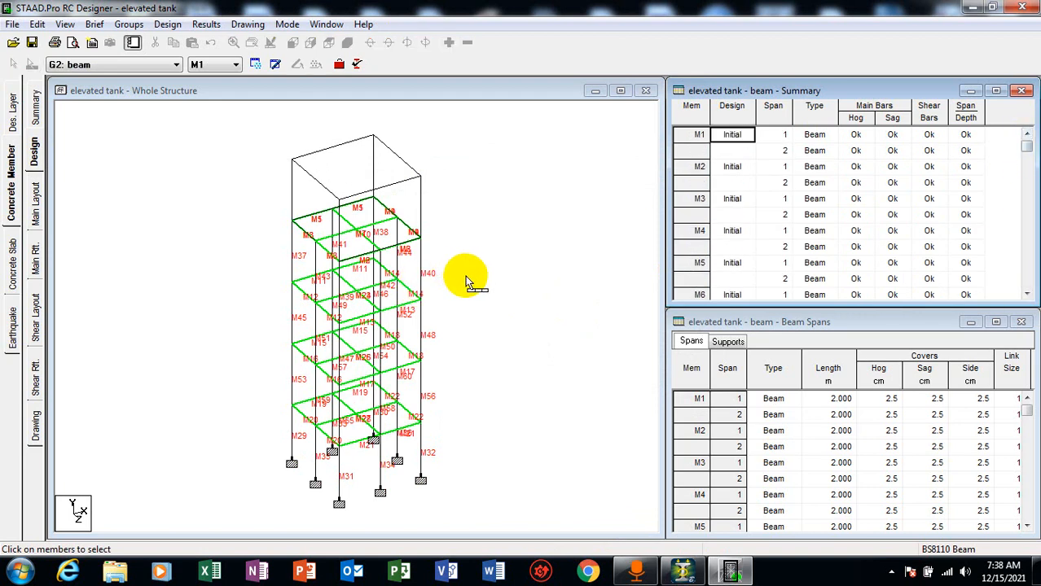
- Make the column group current, run the design for all its members and look through the column summary
left_click(178, 65)
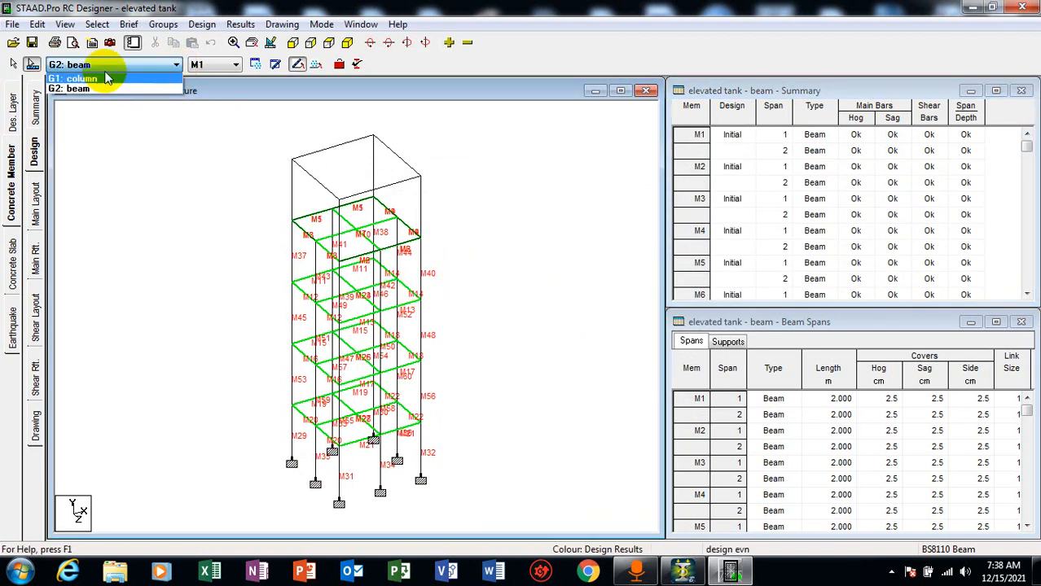
left_click(175, 93)
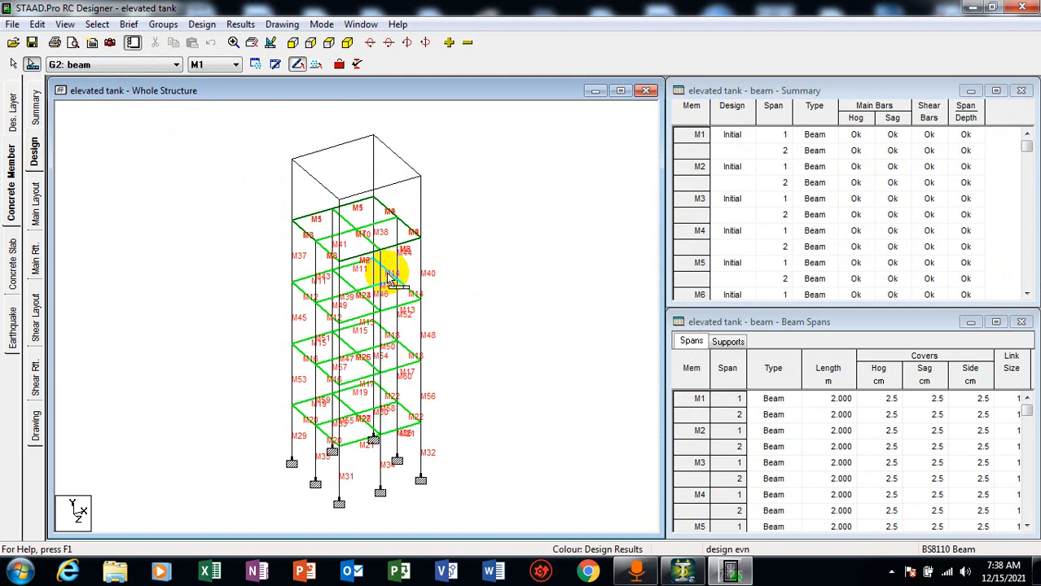
left_click(146, 64)
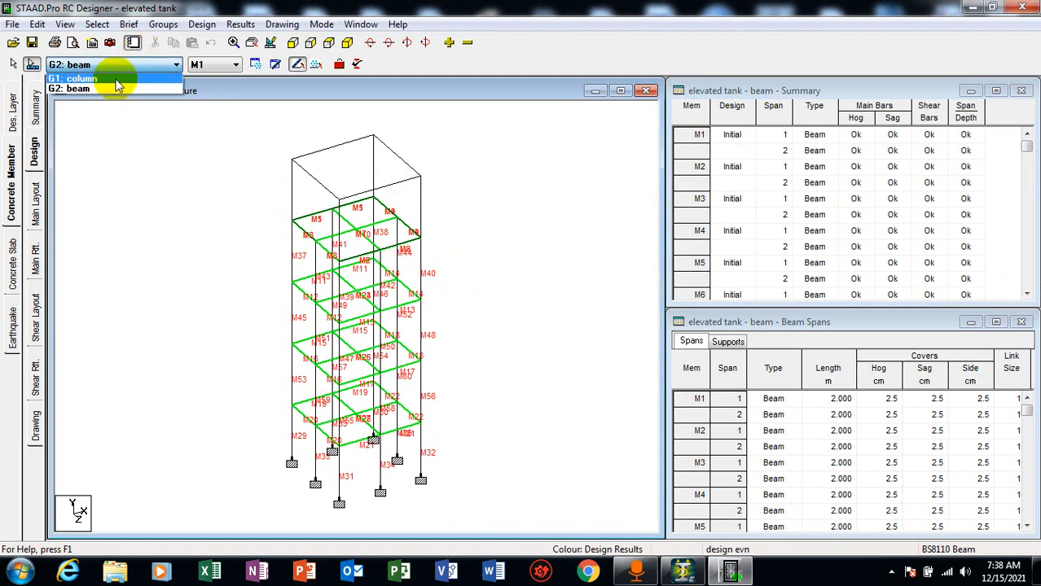
left_click(115, 78)
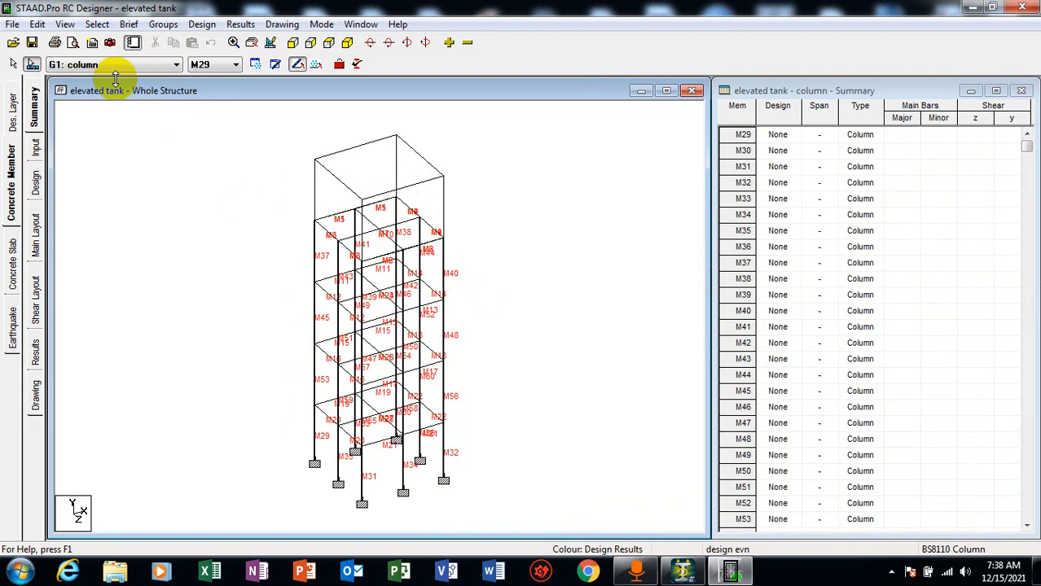
left_click(35, 182)
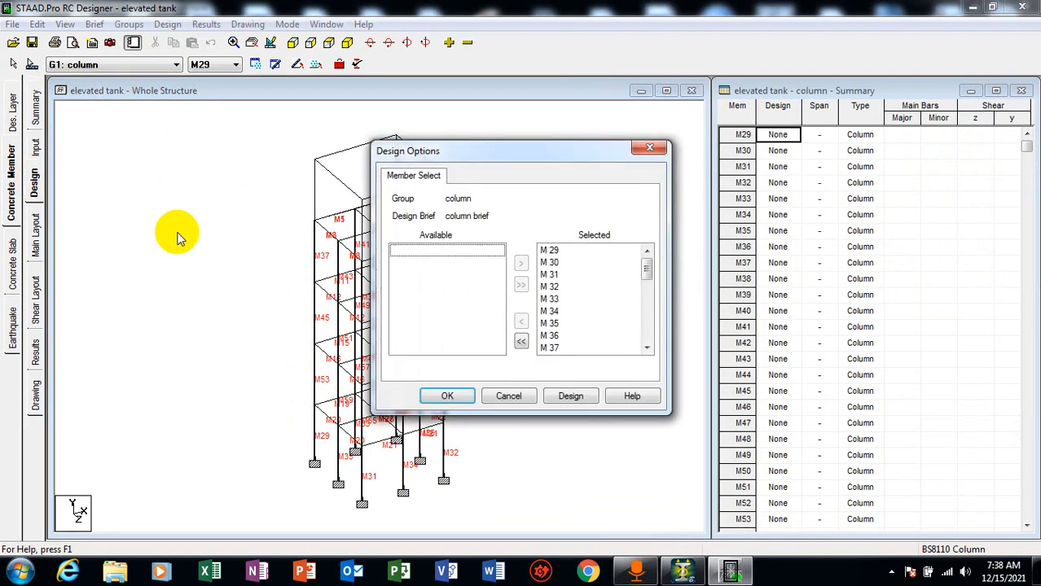
left_click(573, 396)
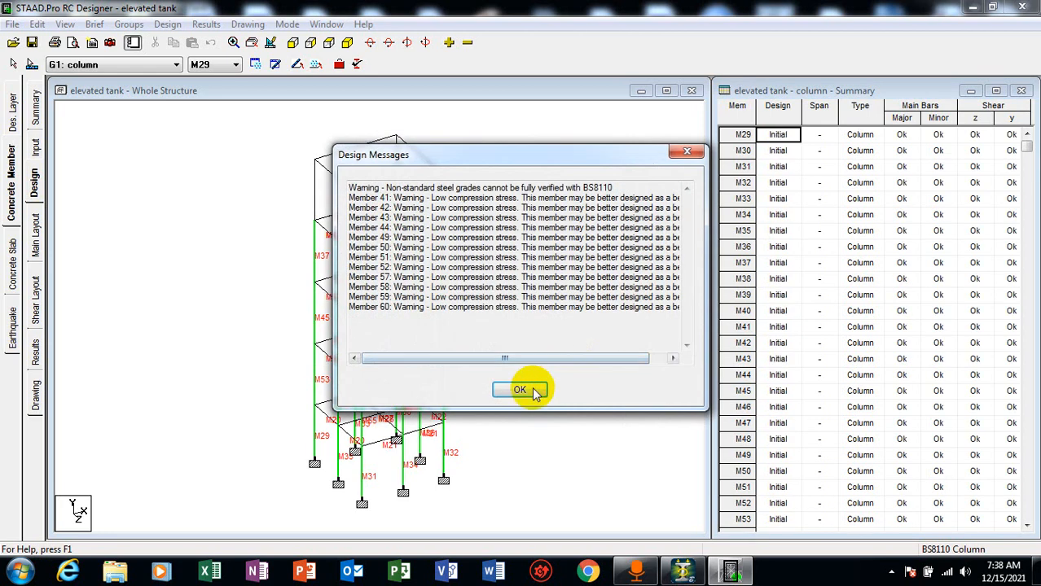
left_click(521, 391)
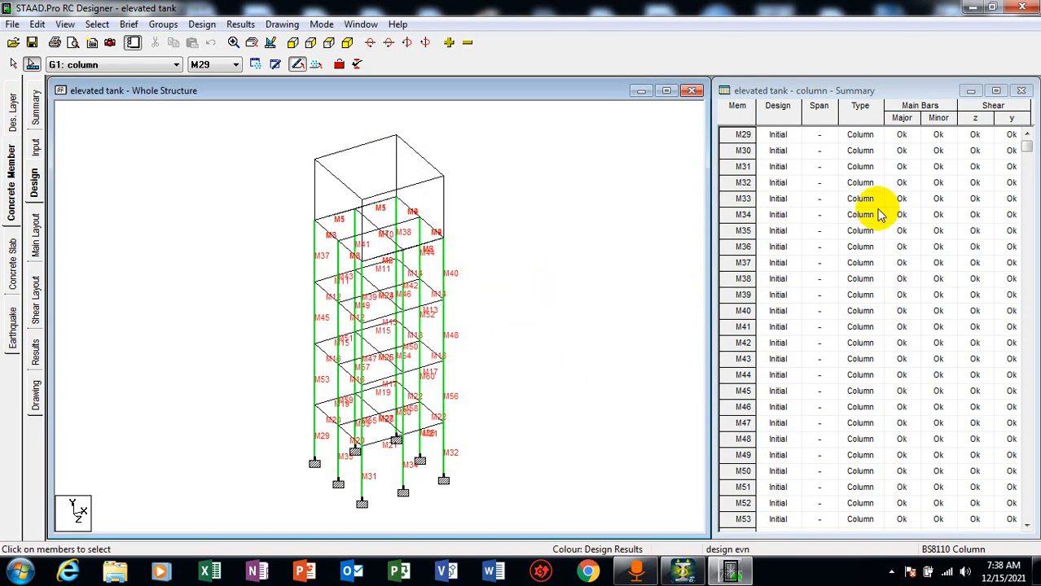
mouse_move(1030, 150)
left_mouse_down()
mouse_move(1029, 136)
mouse_move(1030, 432)
mouse_move(1024, 144)
left_mouse_up()
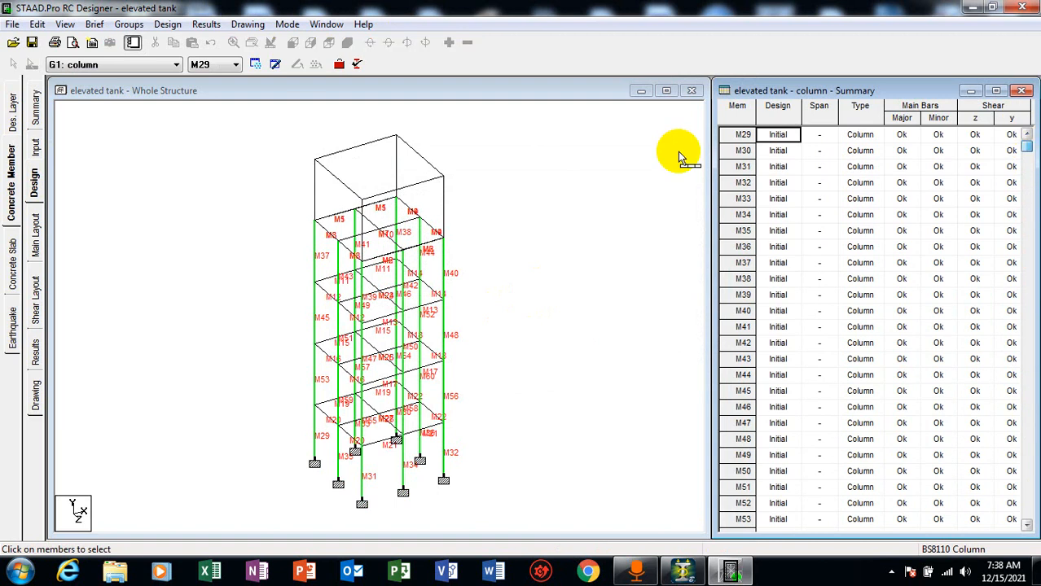
left_click(510, 205)
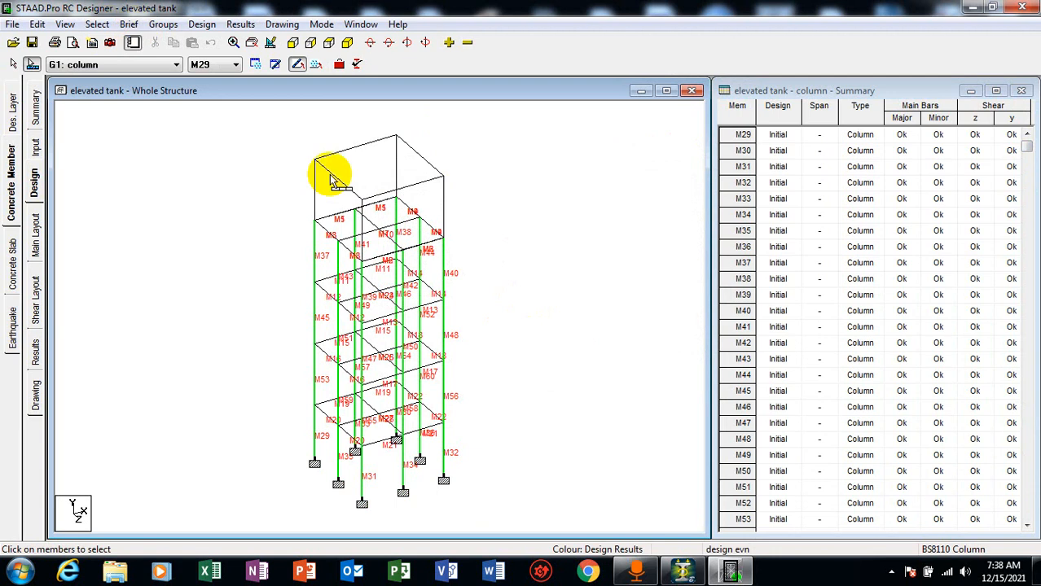
left_click(98, 24)
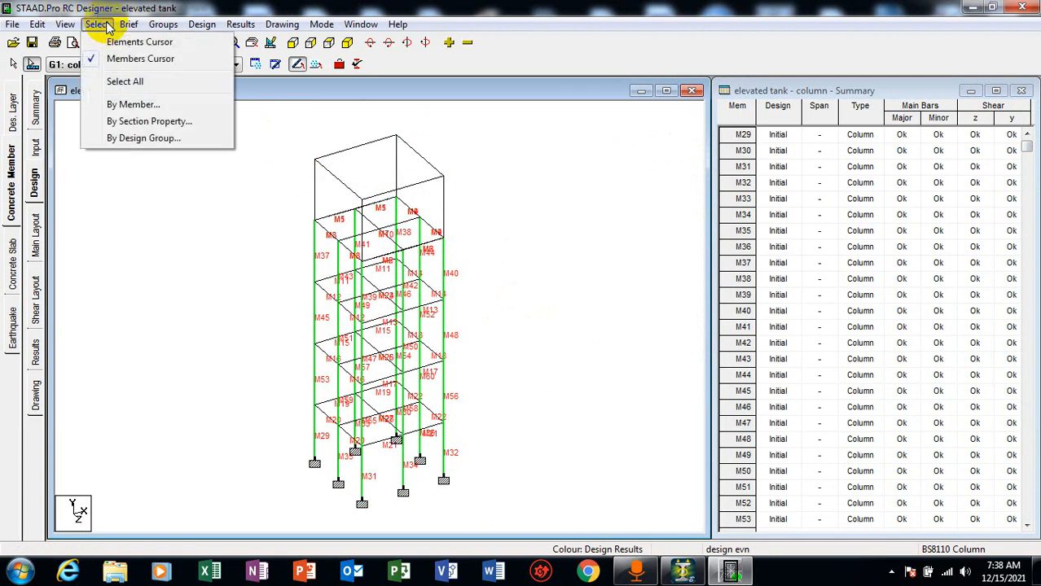
mouse_move(121, 29)
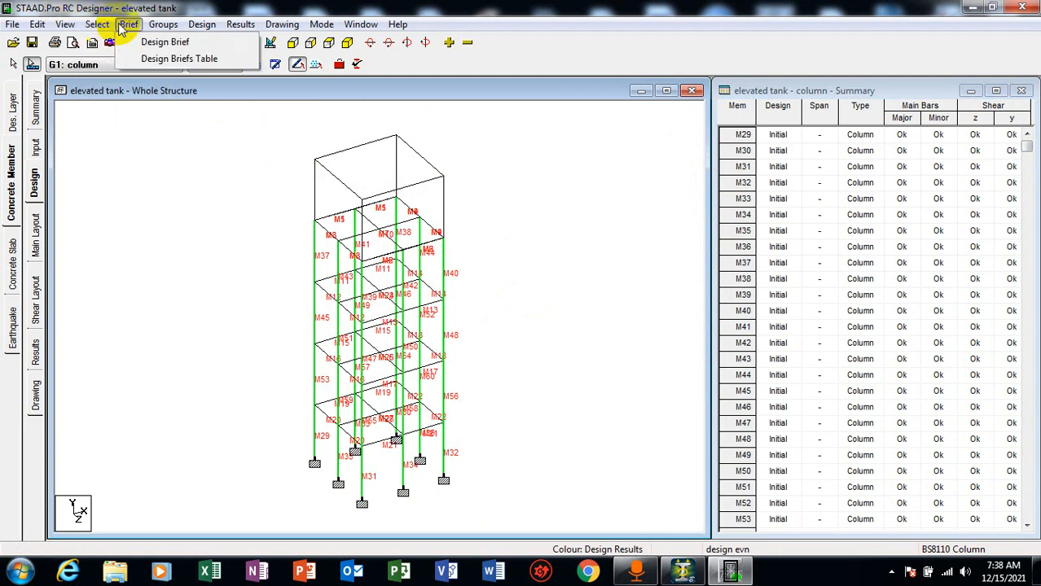
mouse_move(162, 30)
mouse_move(212, 30)
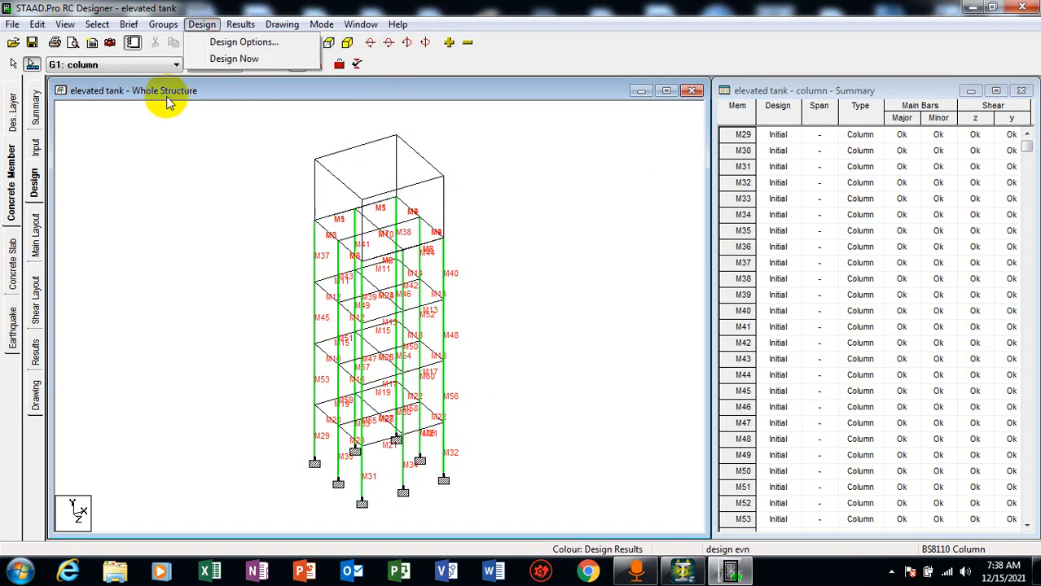
left_click(161, 138)
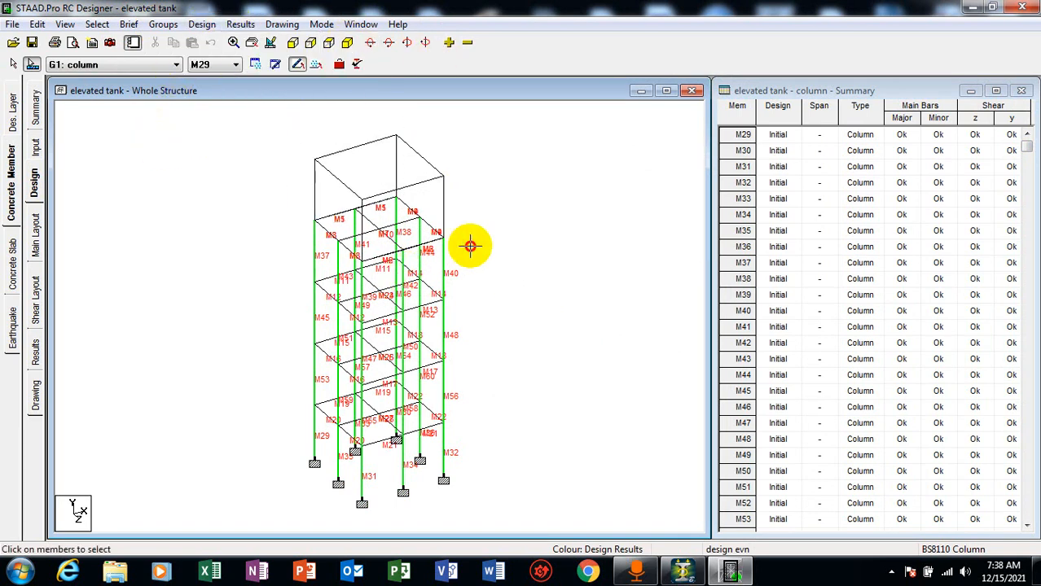
left_click(488, 268)
left_click(492, 241)
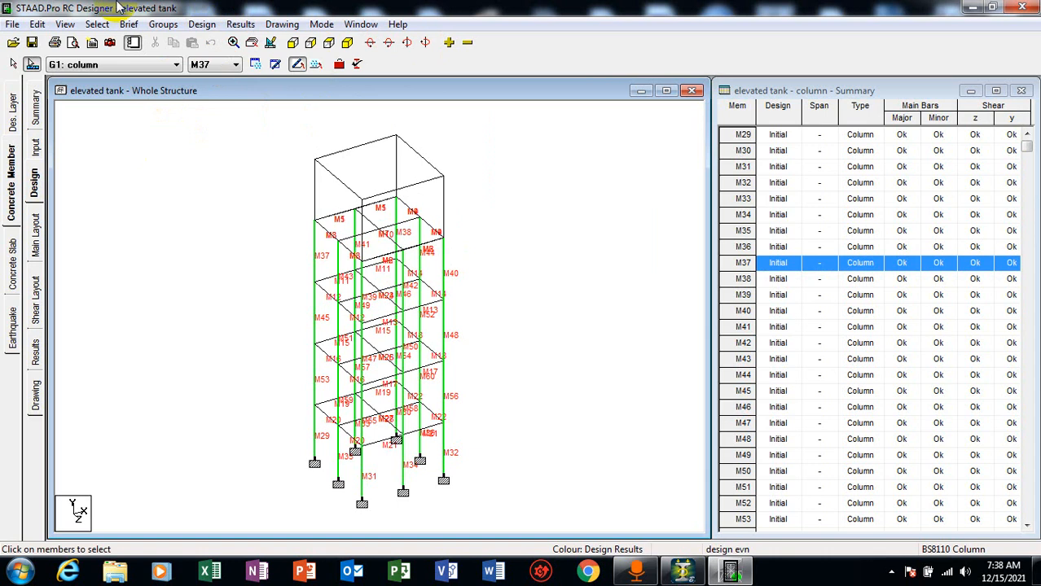
left_click(128, 24)
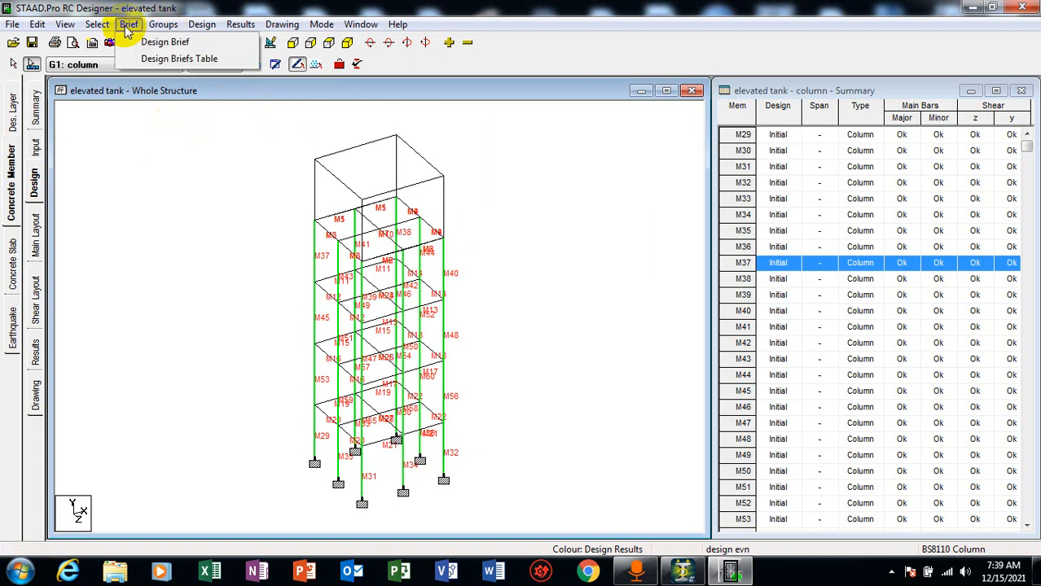
left_click(128, 24)
left_click(98, 25)
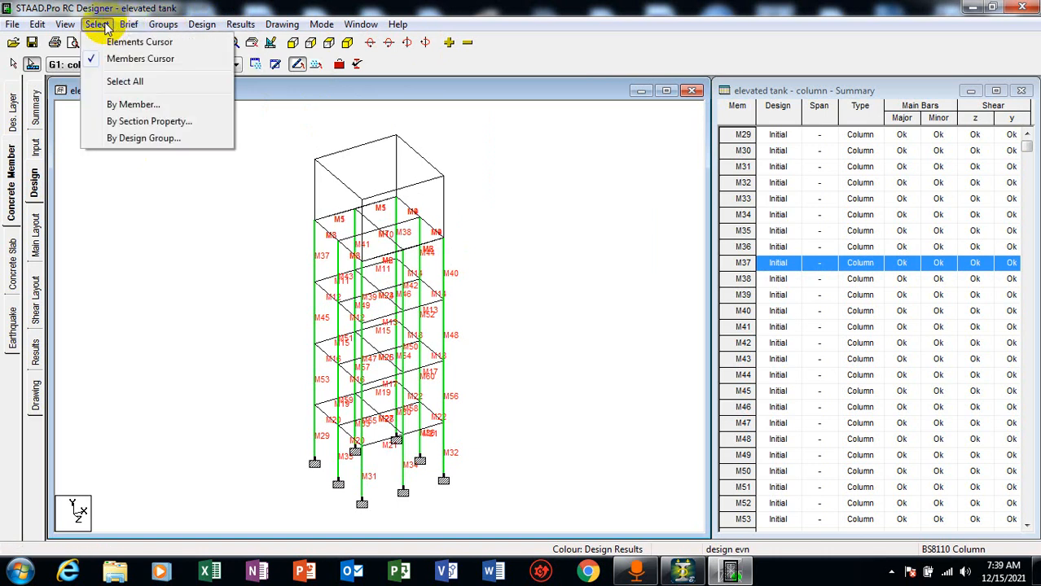
left_click(104, 27)
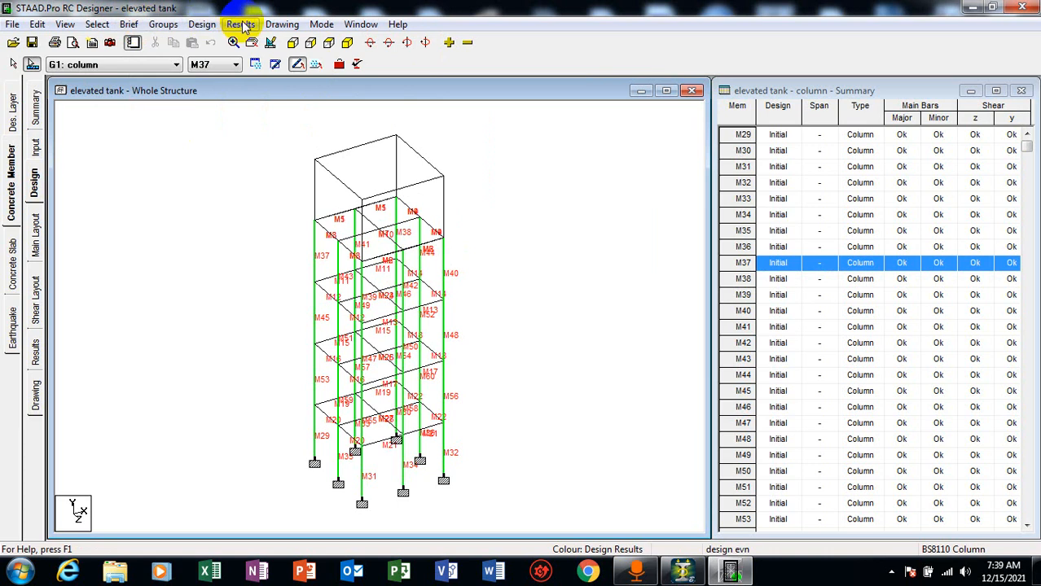
left_click(319, 26)
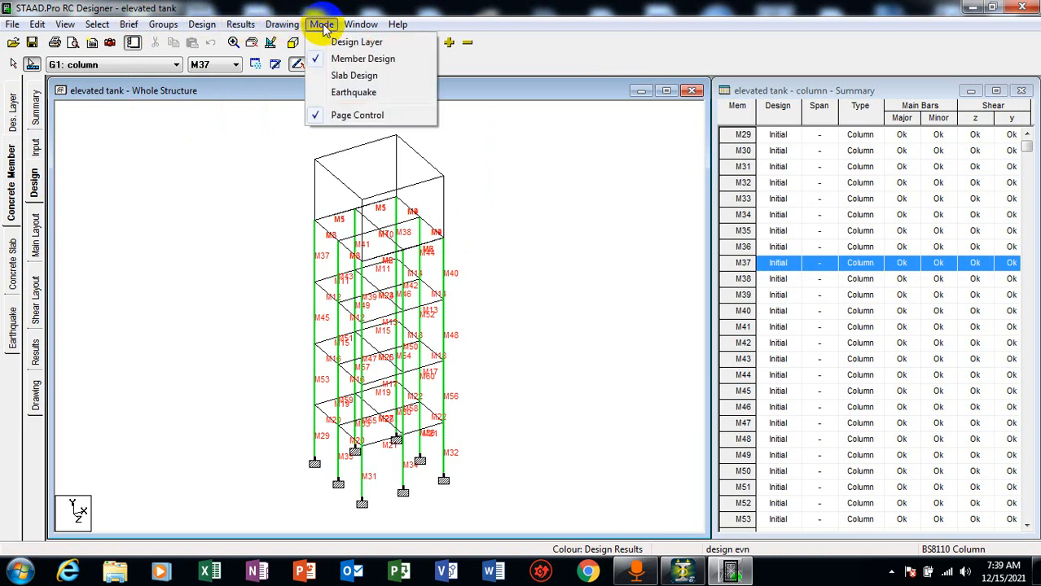
left_click(321, 27)
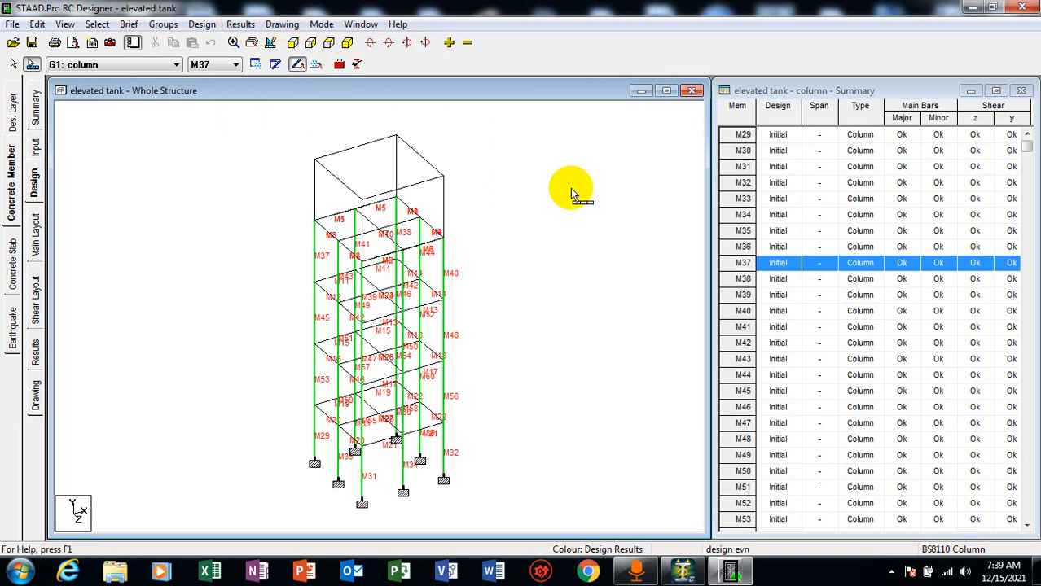
- Return to the design layer and select all of the tank's plates using the plate selection mode
left_click(12, 110)
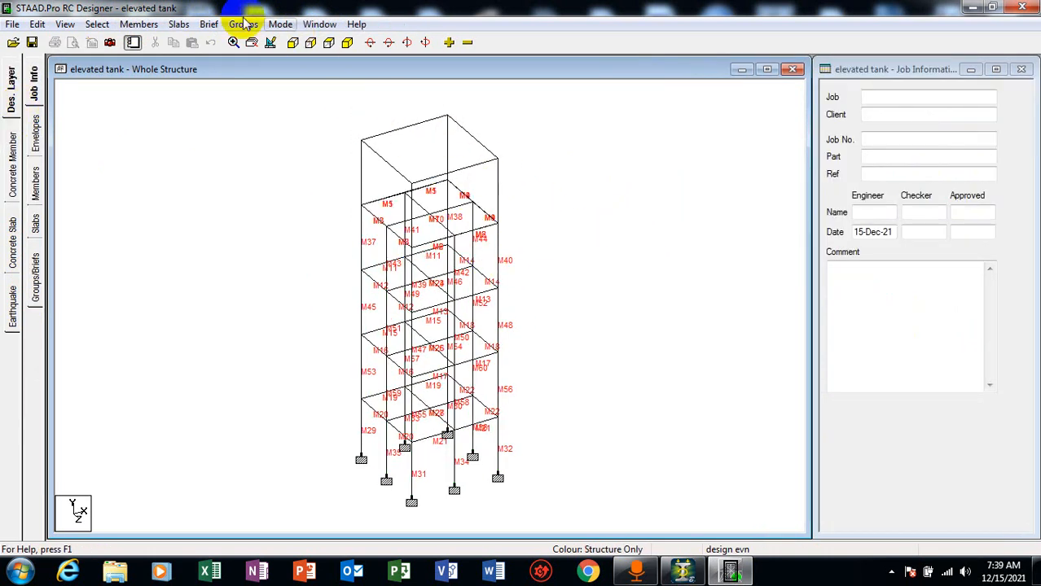
left_click(179, 26)
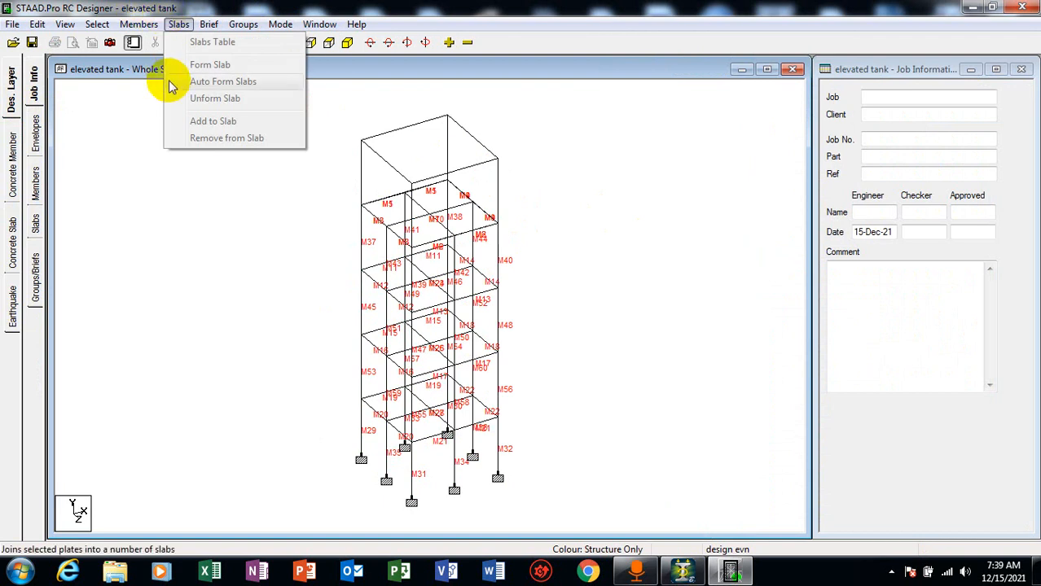
mouse_move(132, 30)
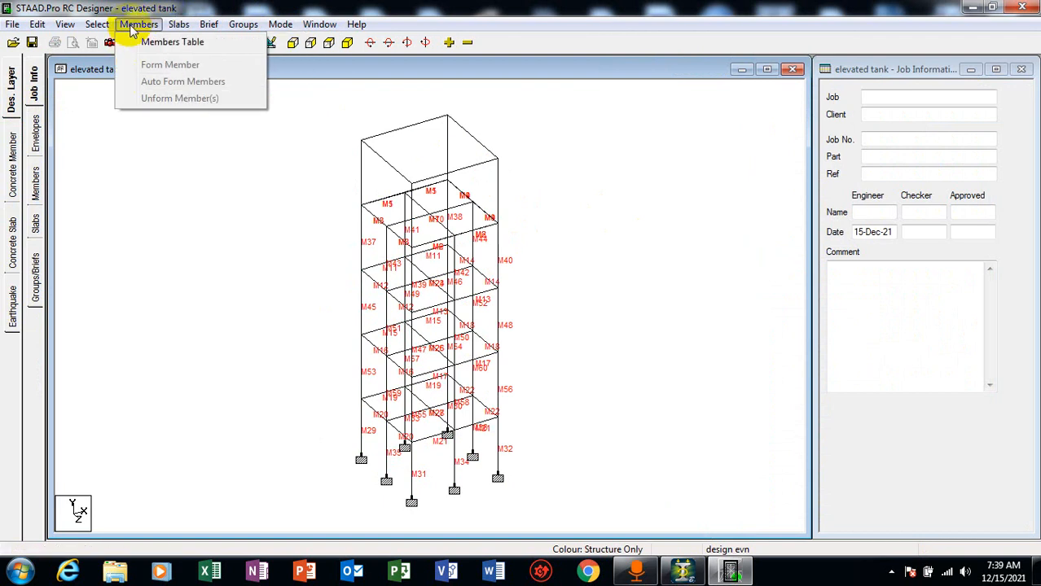
mouse_move(92, 31)
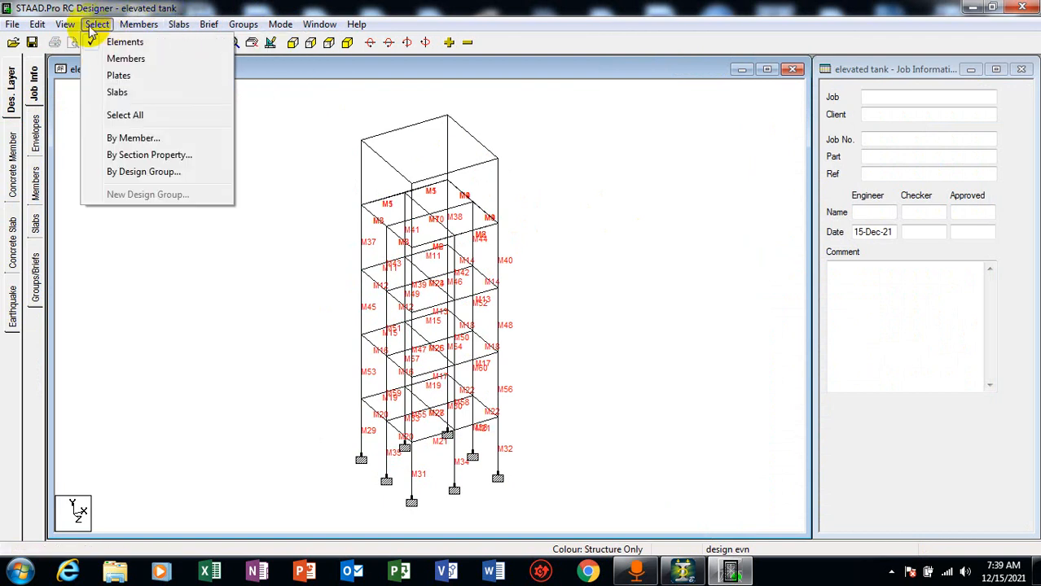
left_click(118, 76)
left_click(457, 226)
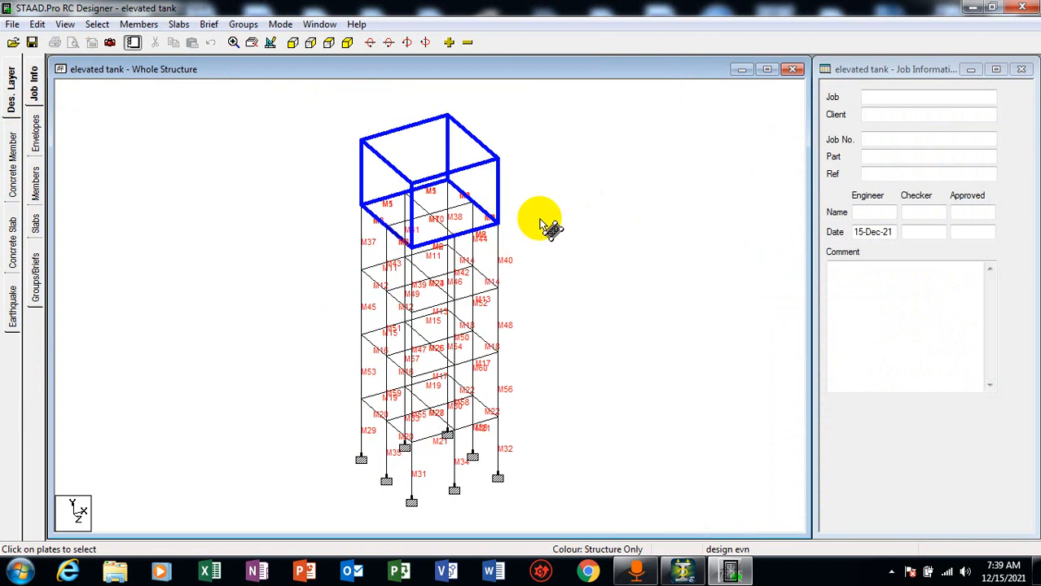
- Form a slab from the selected tank plates and dismiss the message
left_click(141, 25)
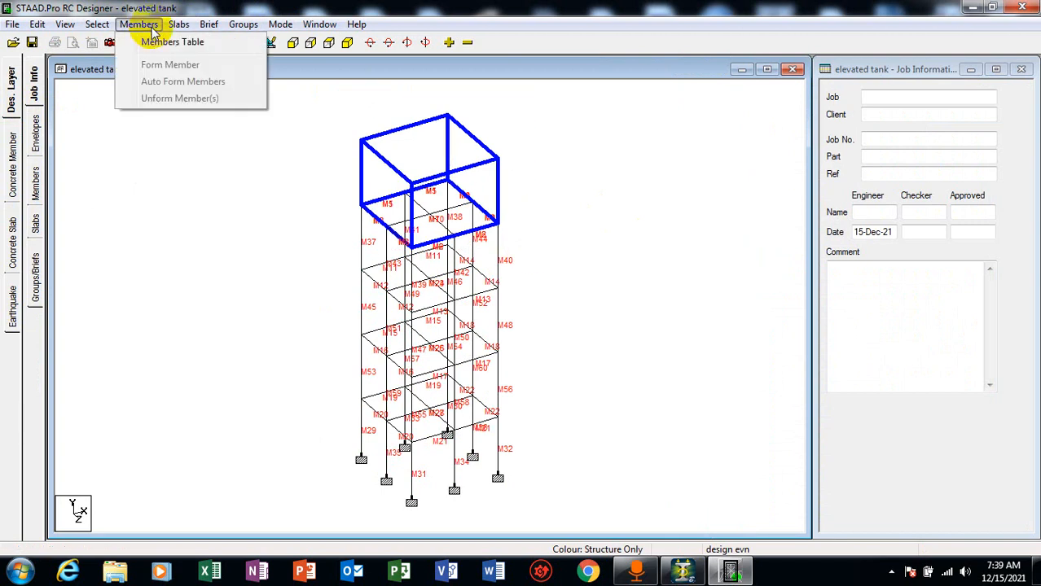
left_click(153, 31)
right_click(381, 177)
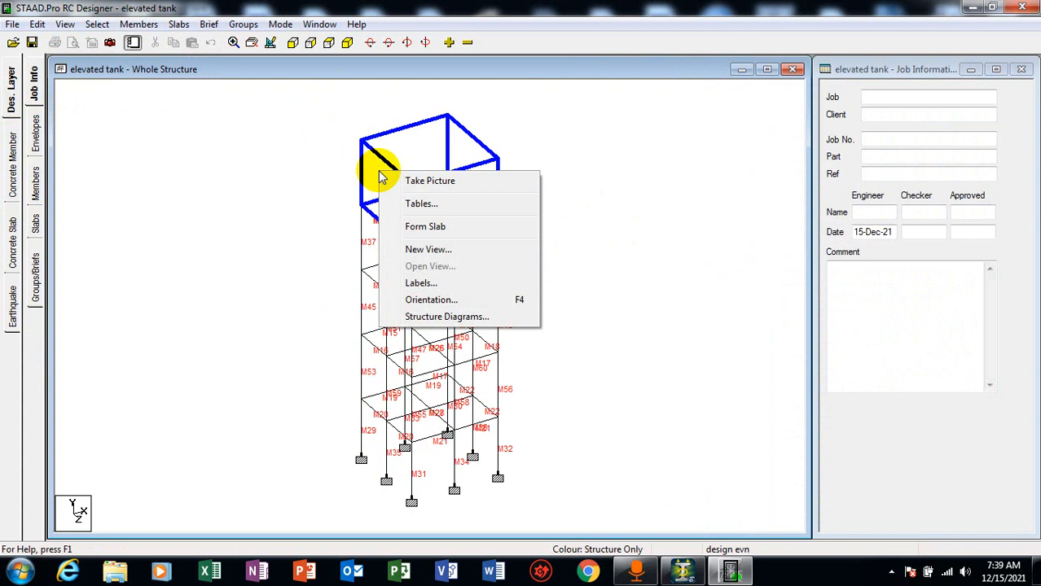
left_click(416, 228)
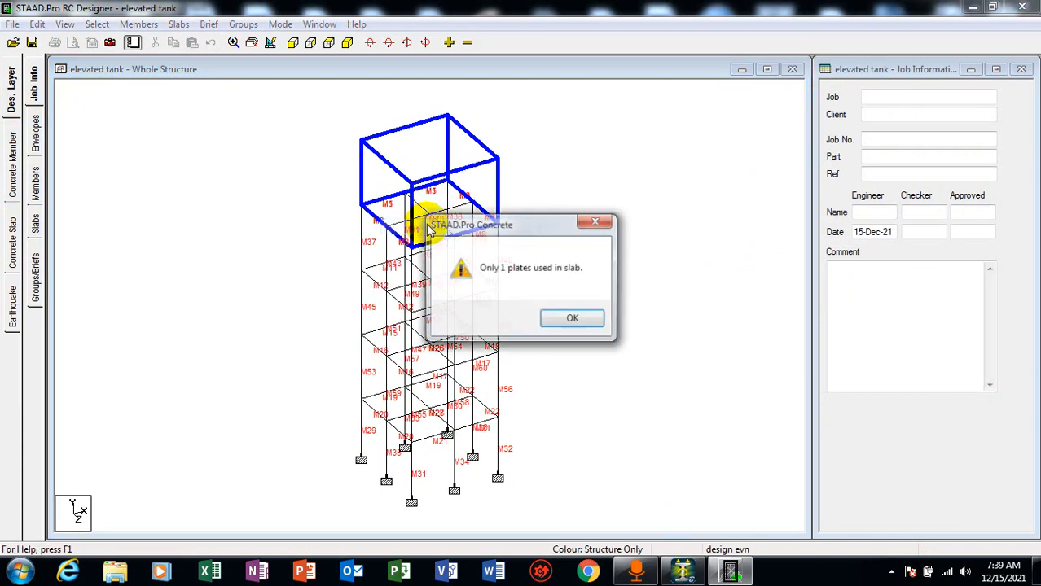
left_click(567, 320)
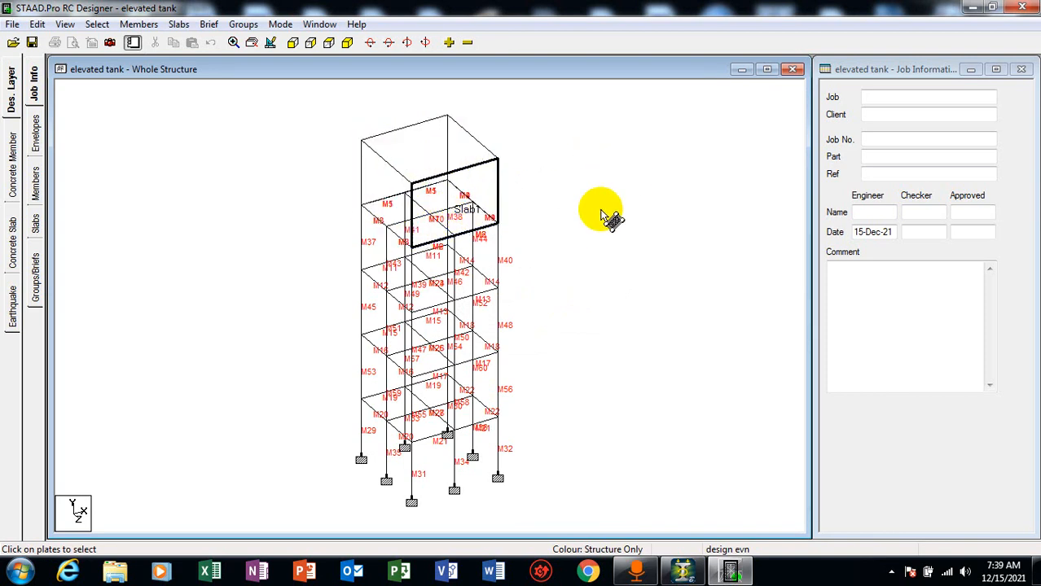
- Select the tank plates in plan view and form a second slab at the base of the tank
scroll(203, 285, "up", 1)
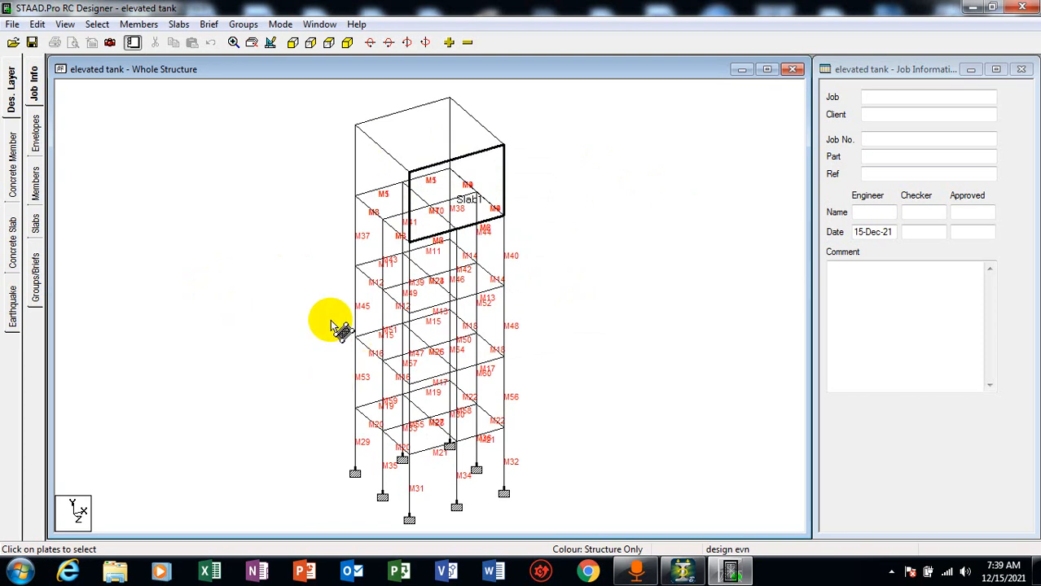
scroll(329, 313, "up", 1)
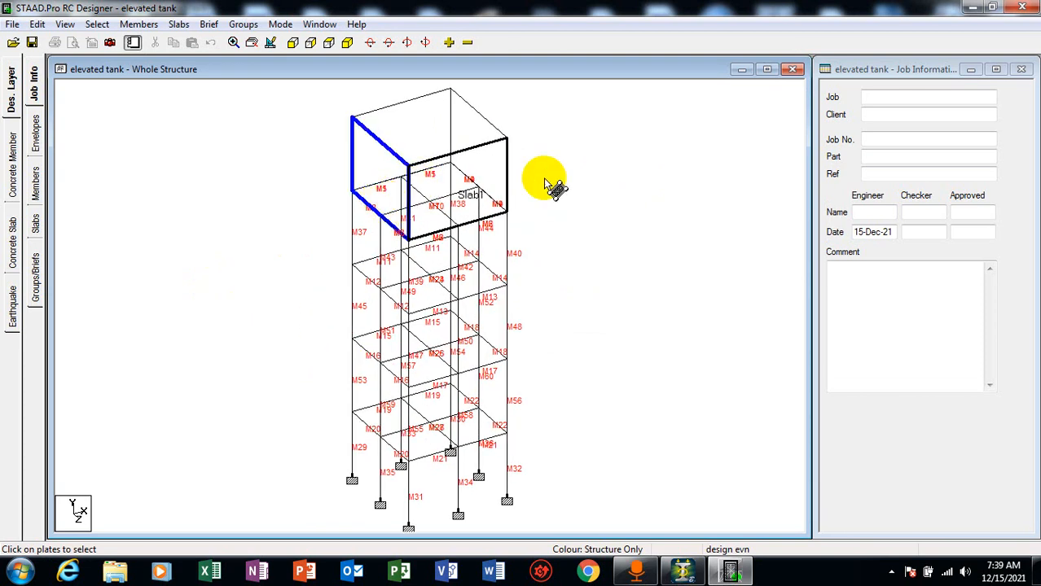
scroll(538, 215, "down", 1)
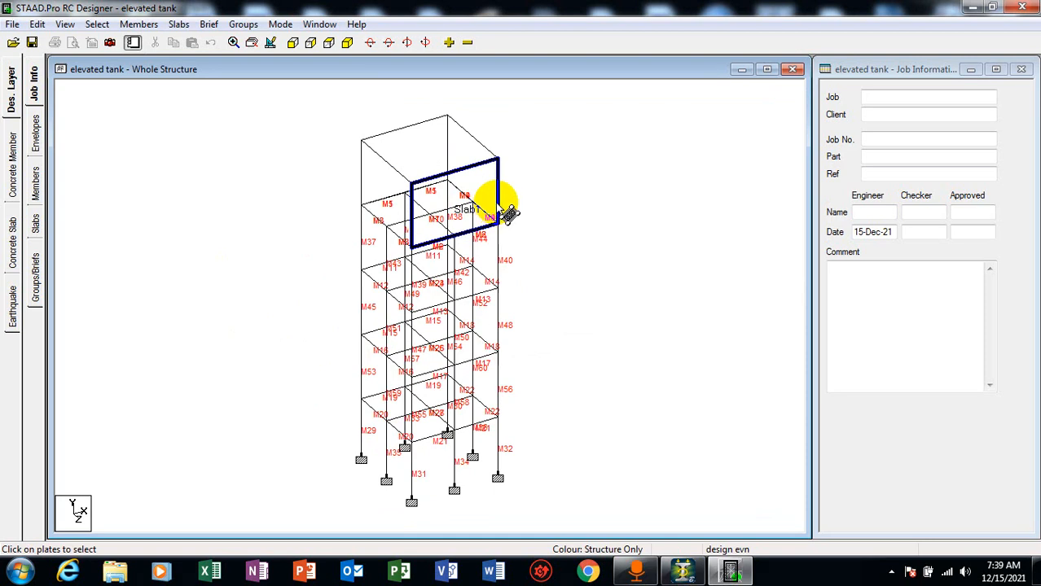
left_click(329, 43)
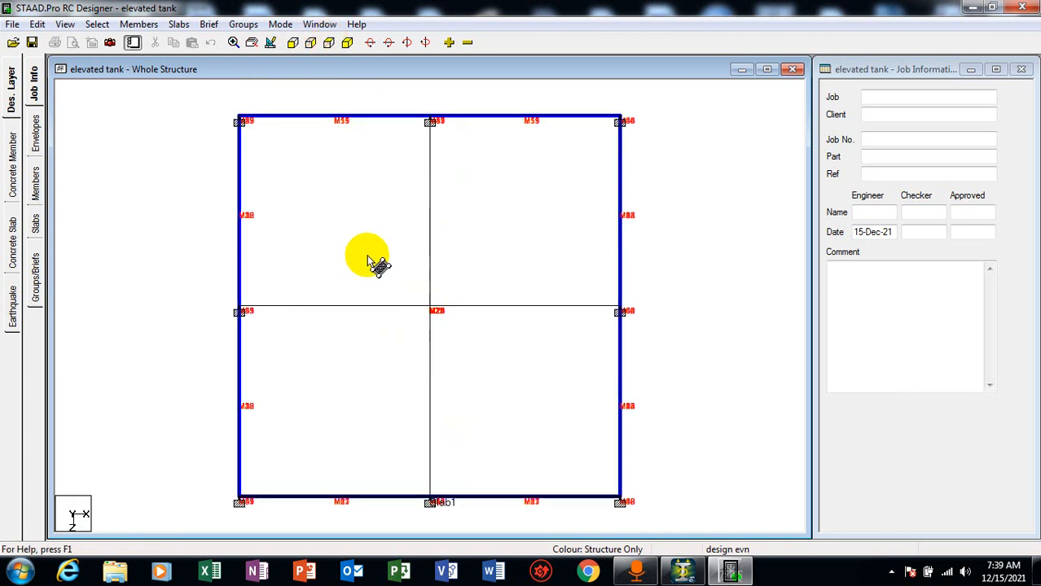
left_click(179, 23)
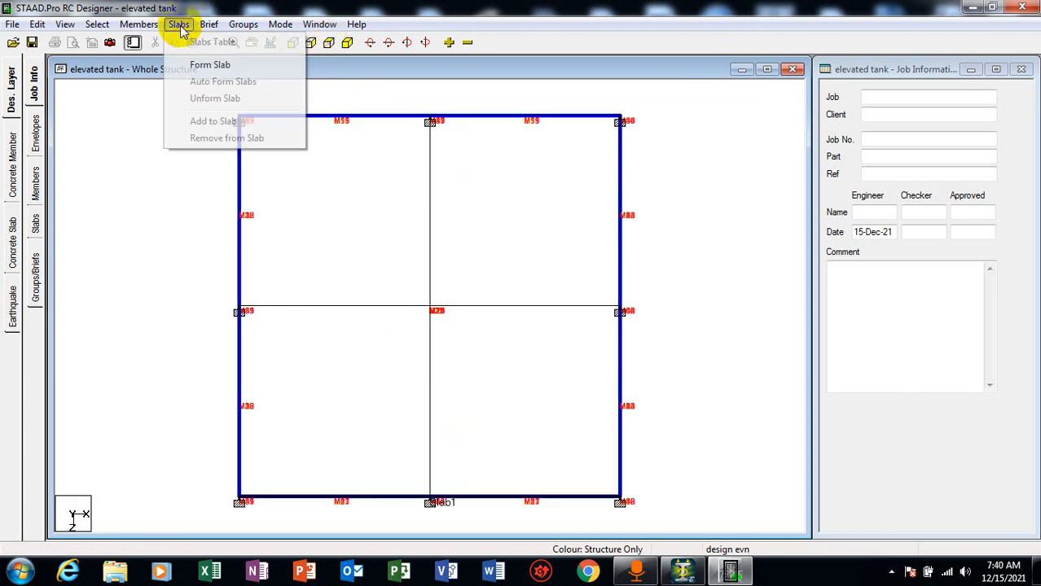
left_click(199, 65)
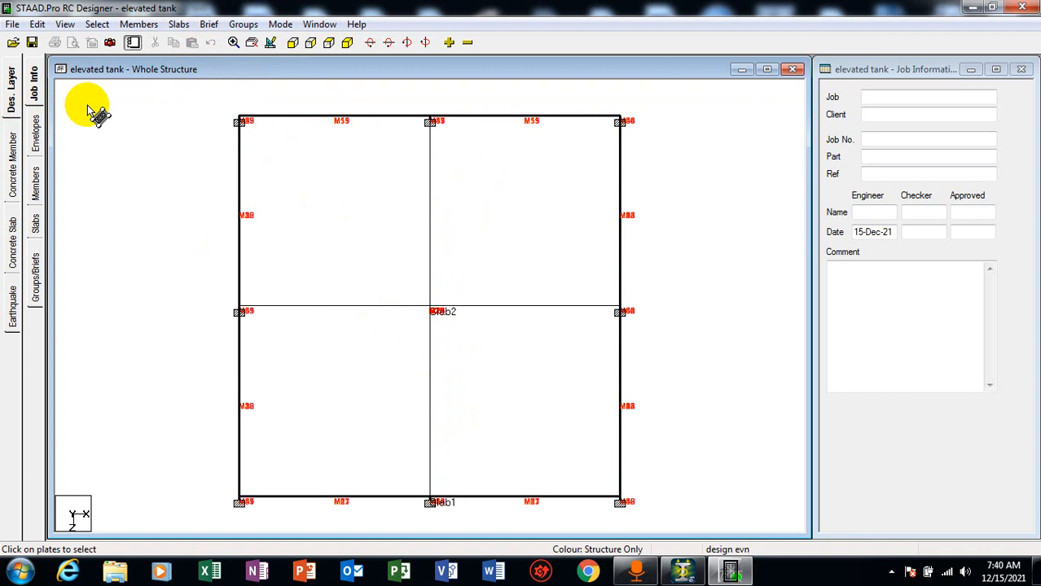
left_click(347, 42)
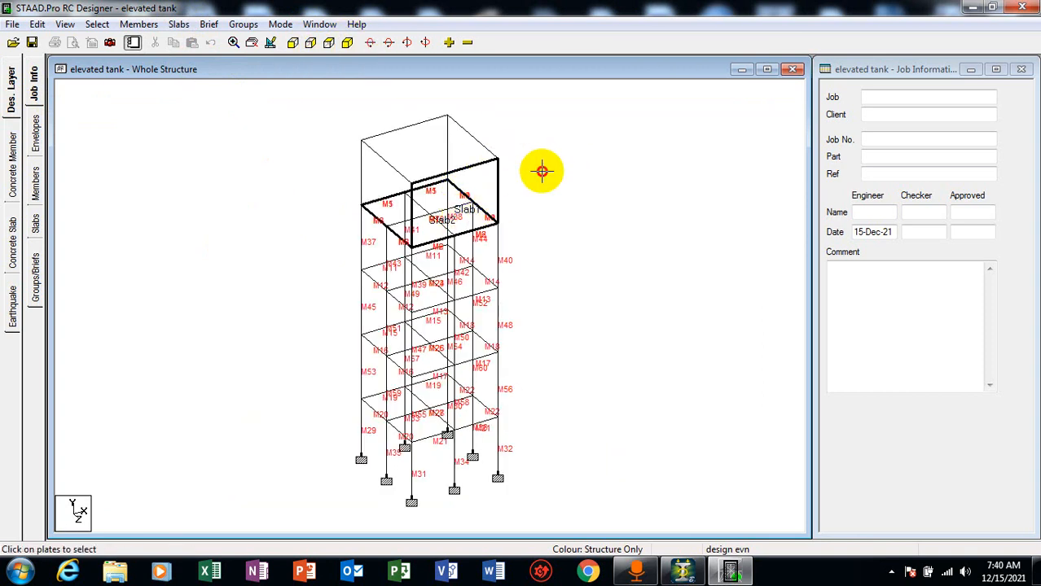
left_click(505, 198)
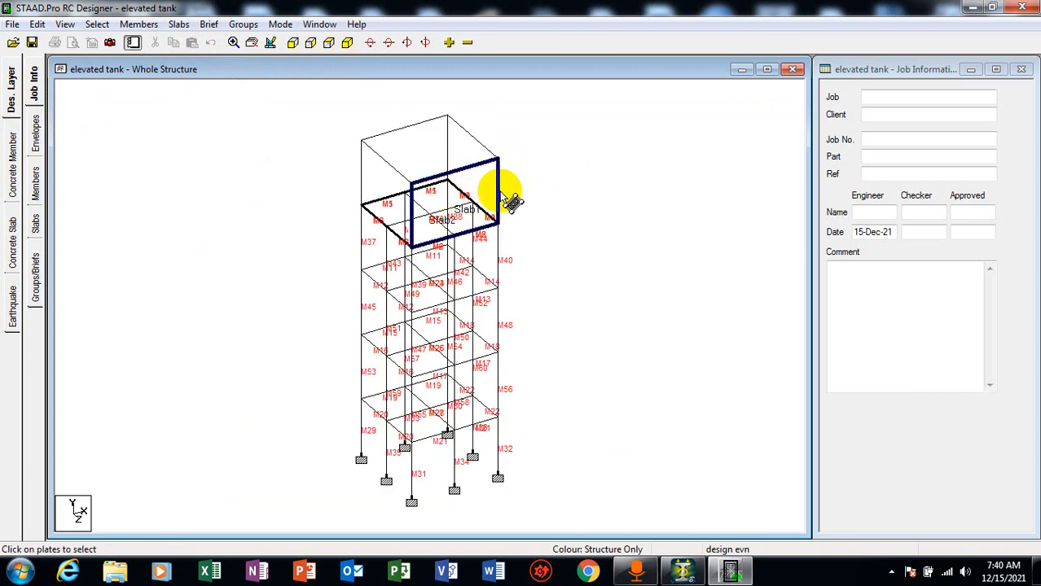
left_click(178, 25)
mouse_move(150, 30)
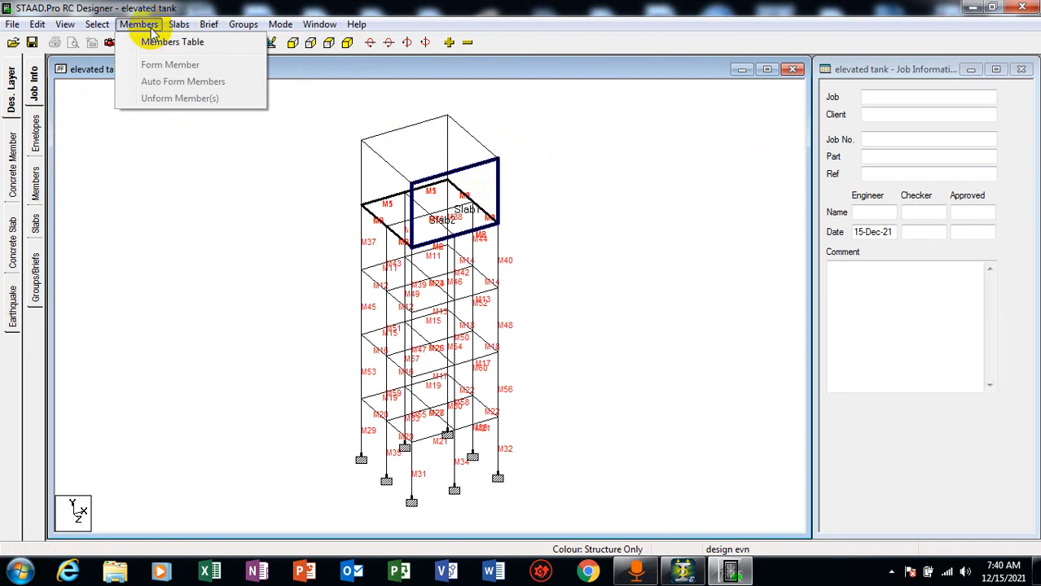
left_click(177, 29)
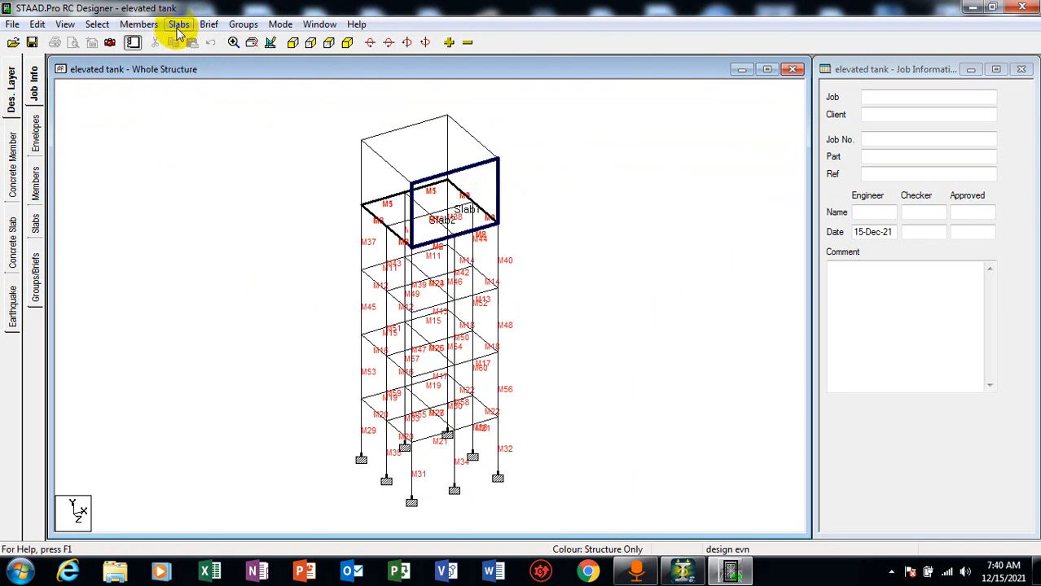
right_click(440, 199)
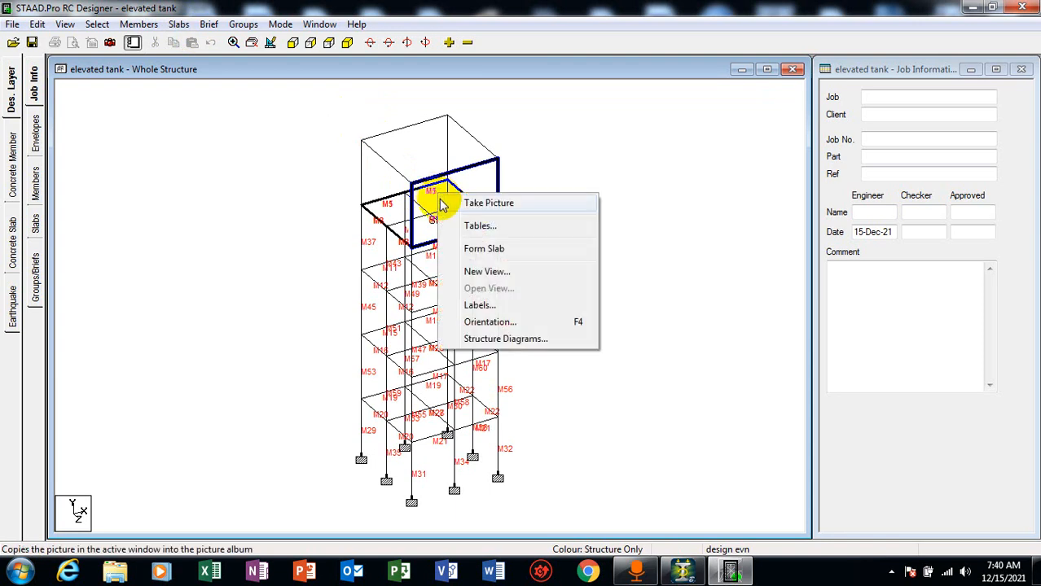
left_click(542, 173)
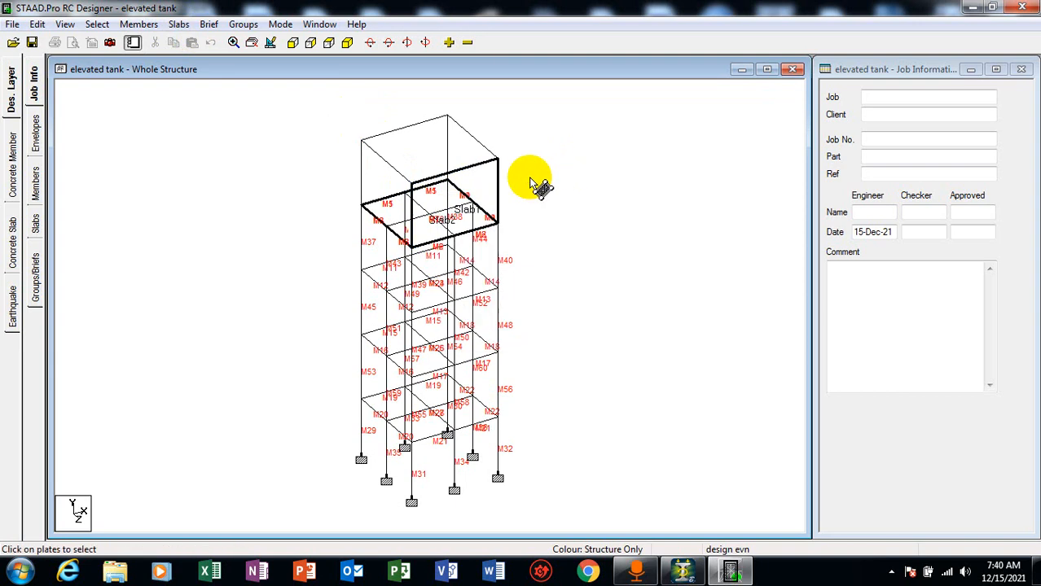
left_click(476, 190)
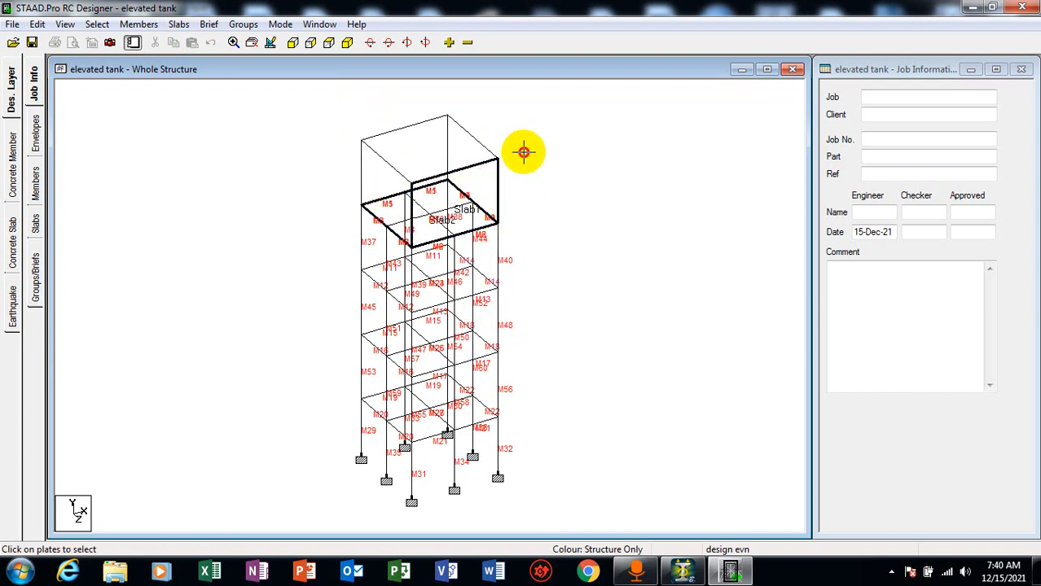
right_click(528, 192)
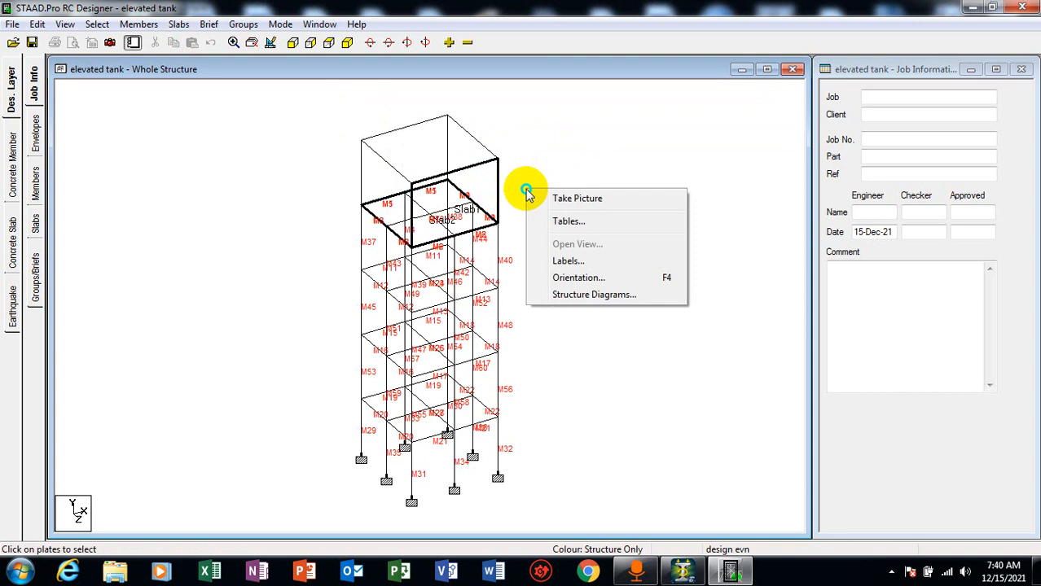
left_click(520, 291)
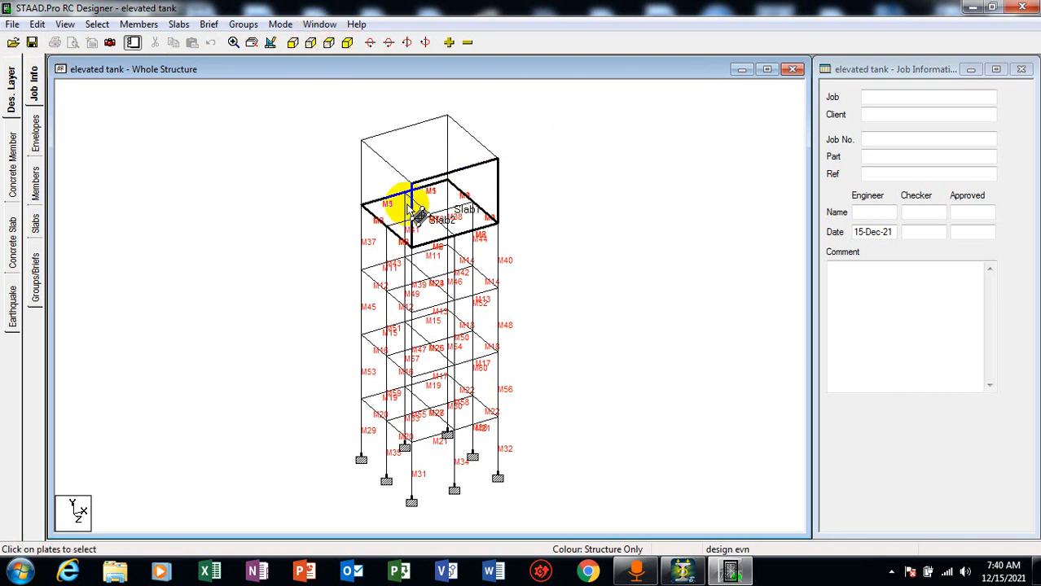
left_click(134, 24)
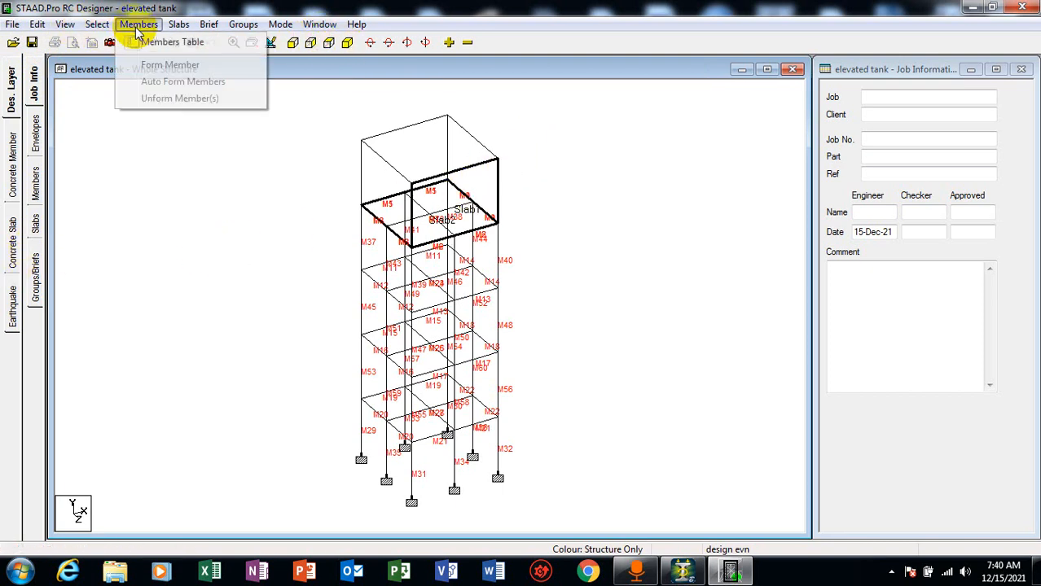
left_click(140, 25)
left_click(179, 26)
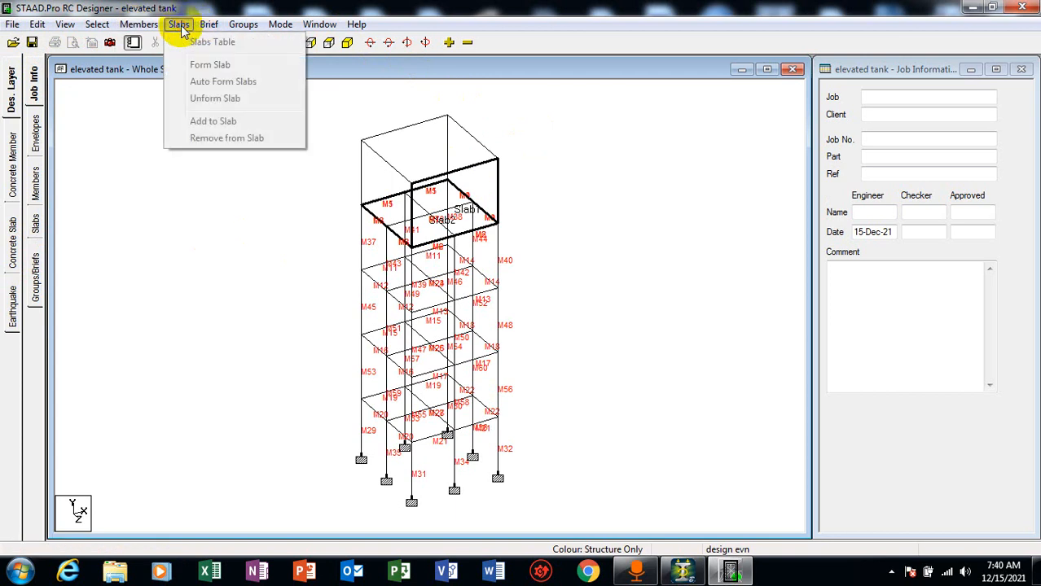
left_click(182, 27)
left_click(208, 27)
left_click(210, 29)
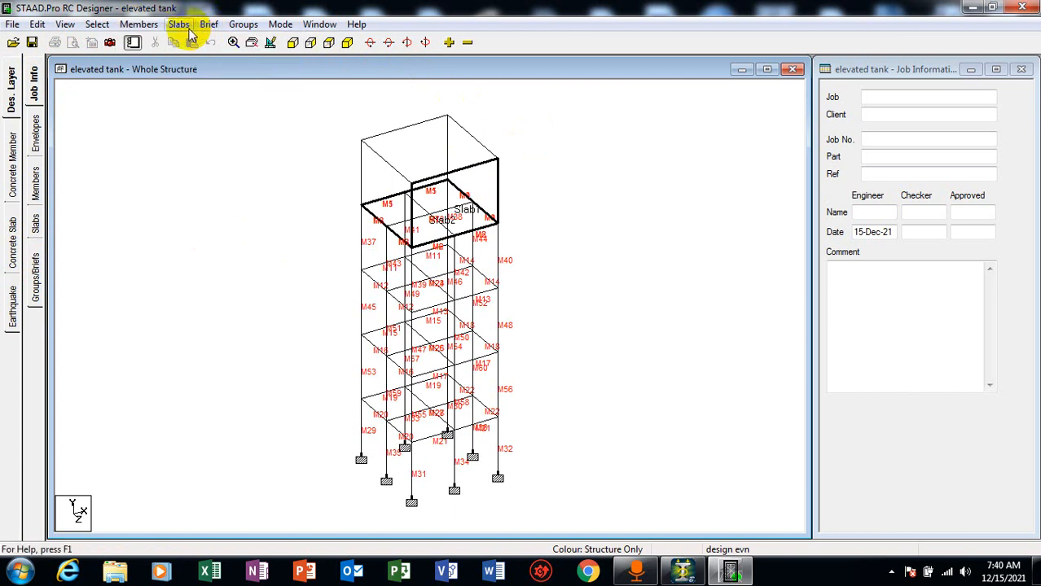
- Show the list of design slabs under groups and briefs and try to add a new design slab
left_click(36, 293)
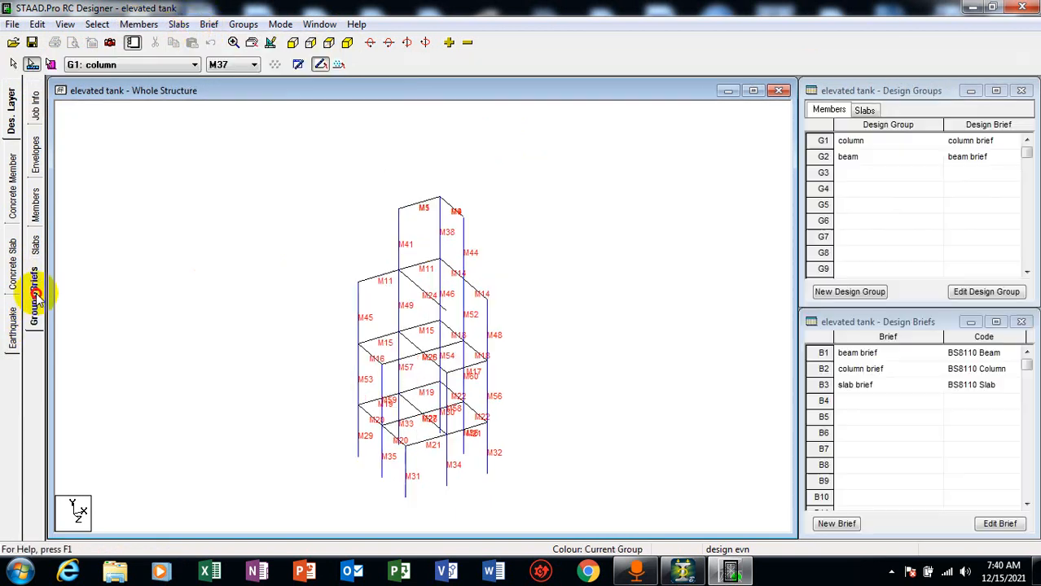
left_click(865, 110)
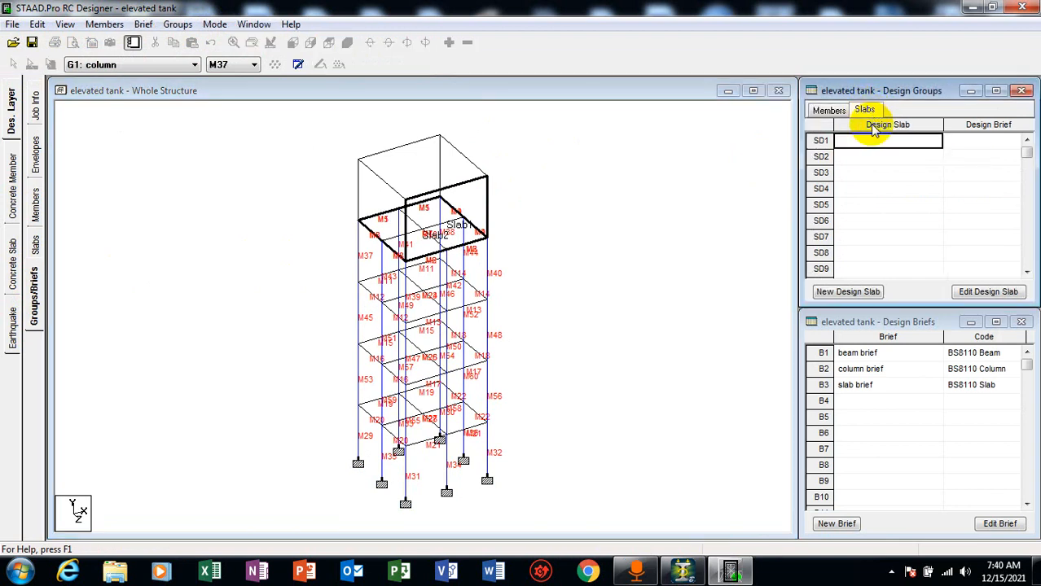
left_click(843, 293)
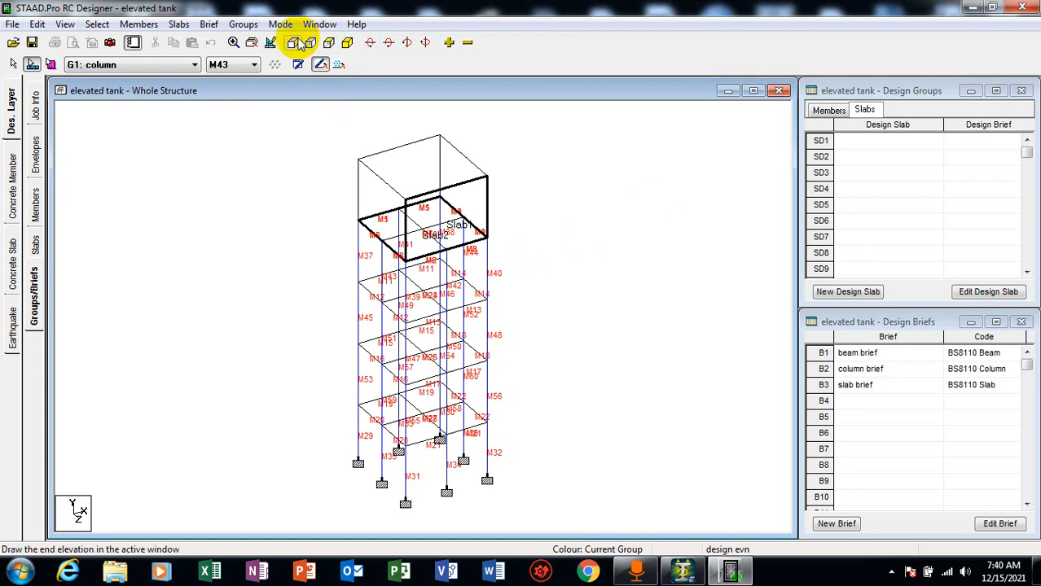
- Switch the structure to plan view and select the tank's base slab using the slab selection mode
left_click(328, 43)
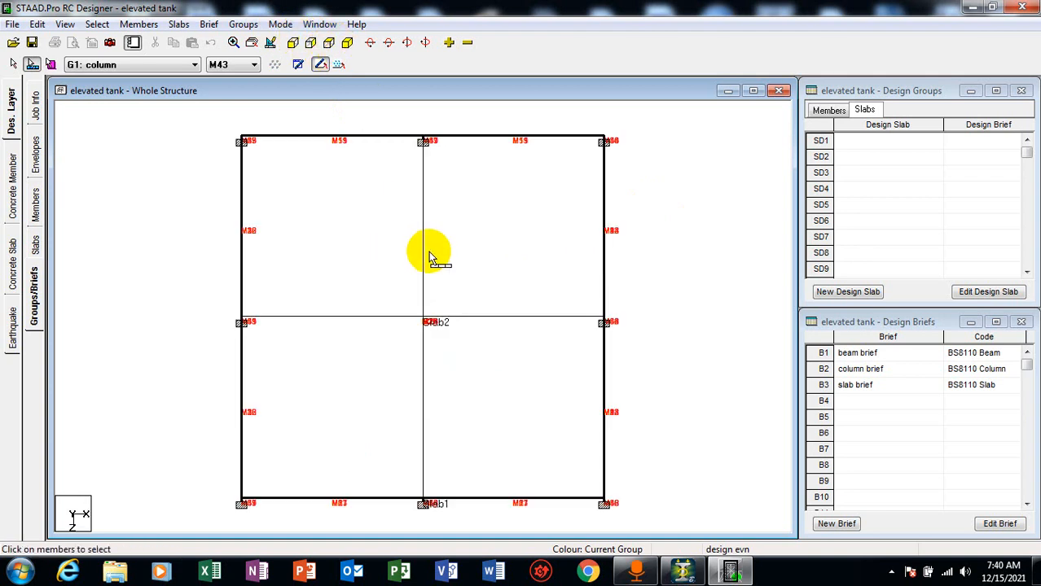
scroll(457, 231, "down", 2)
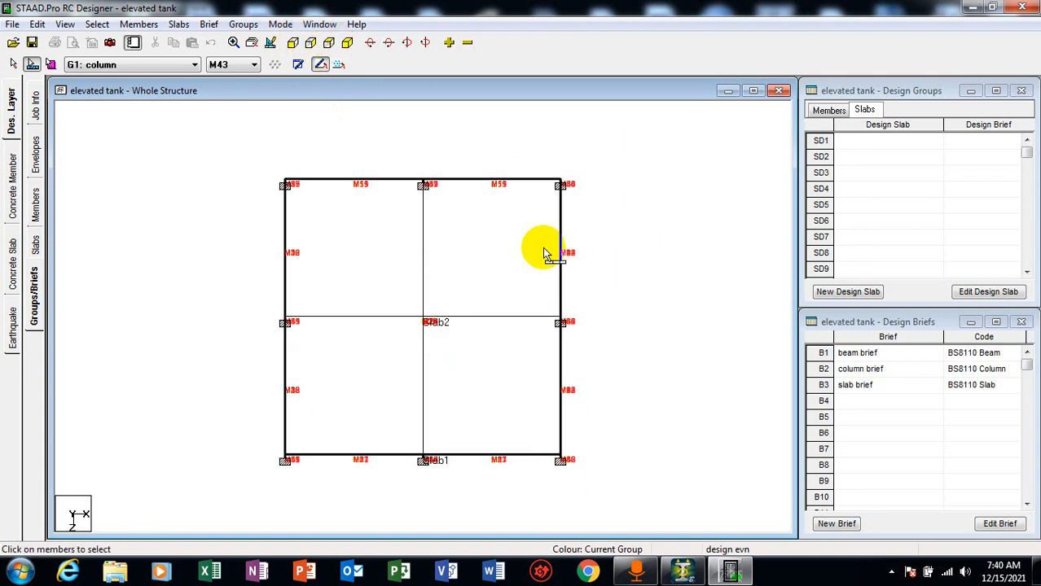
left_click_drag(578, 168, 200, 499)
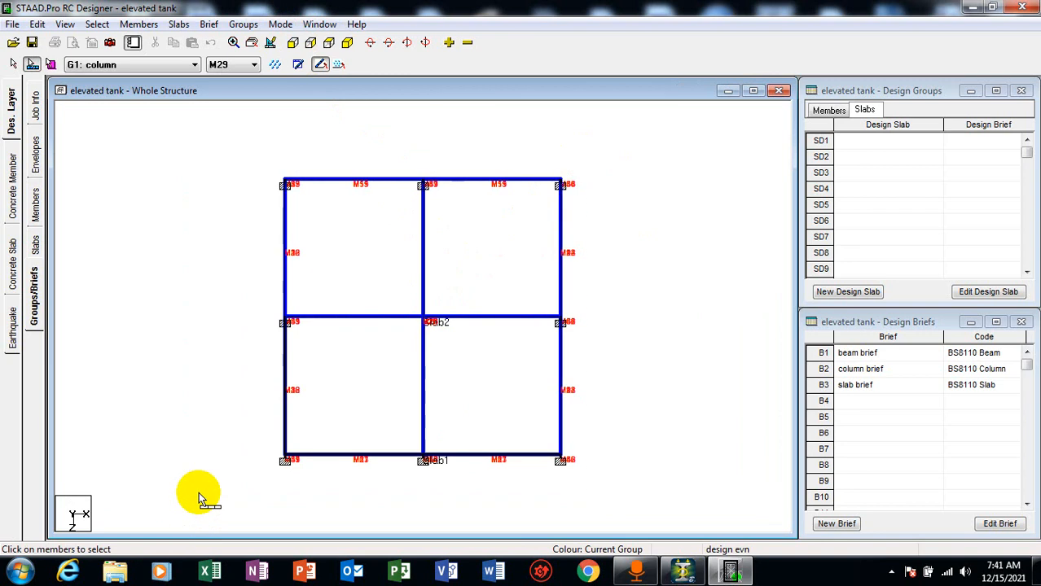
left_click(565, 332)
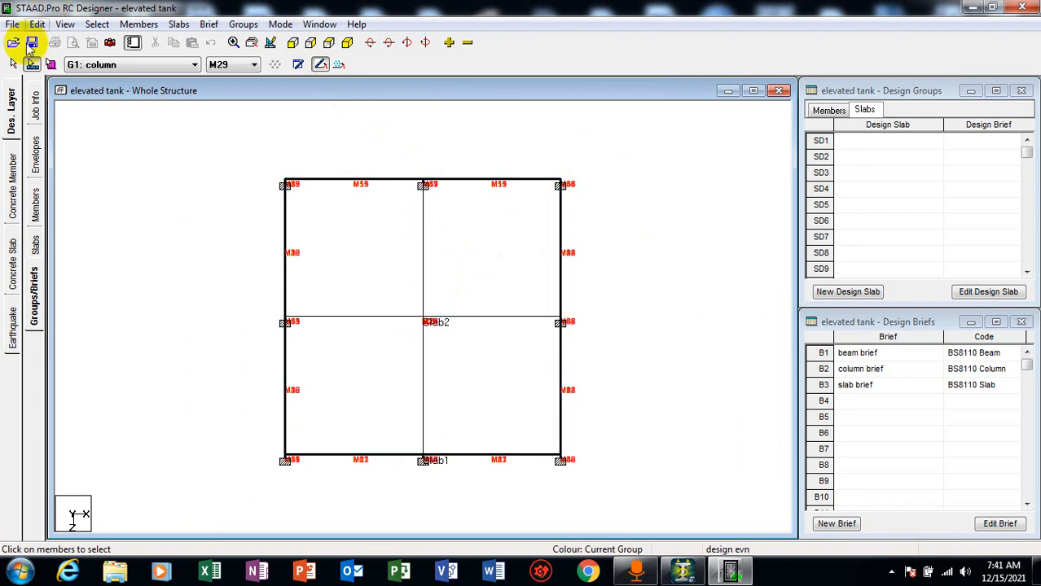
left_click(51, 66)
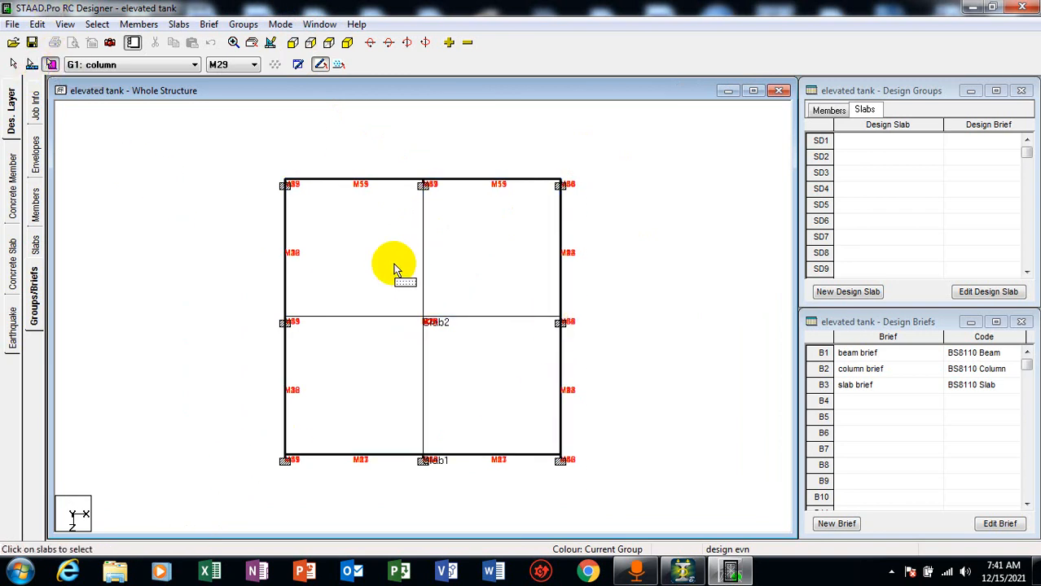
left_click(392, 269)
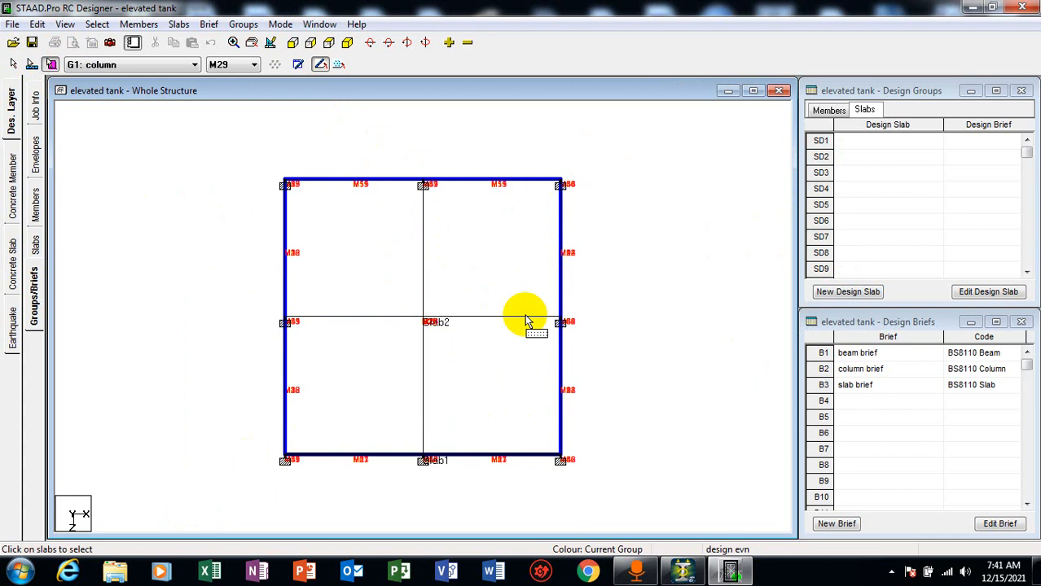
- Create the design slab Slab Design 1 for slab 1 using the slab brief
left_click(851, 293)
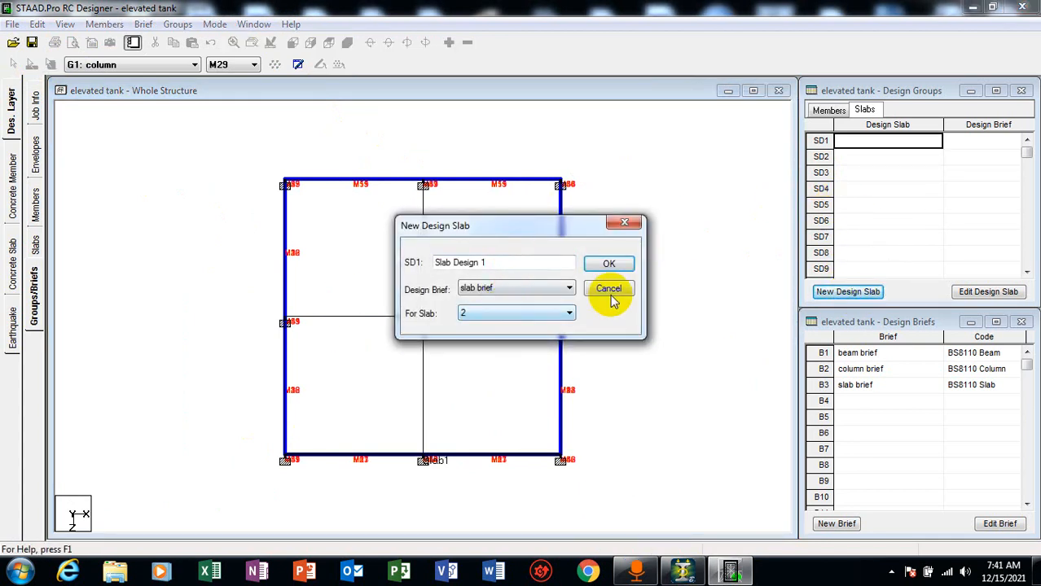
left_click(522, 320)
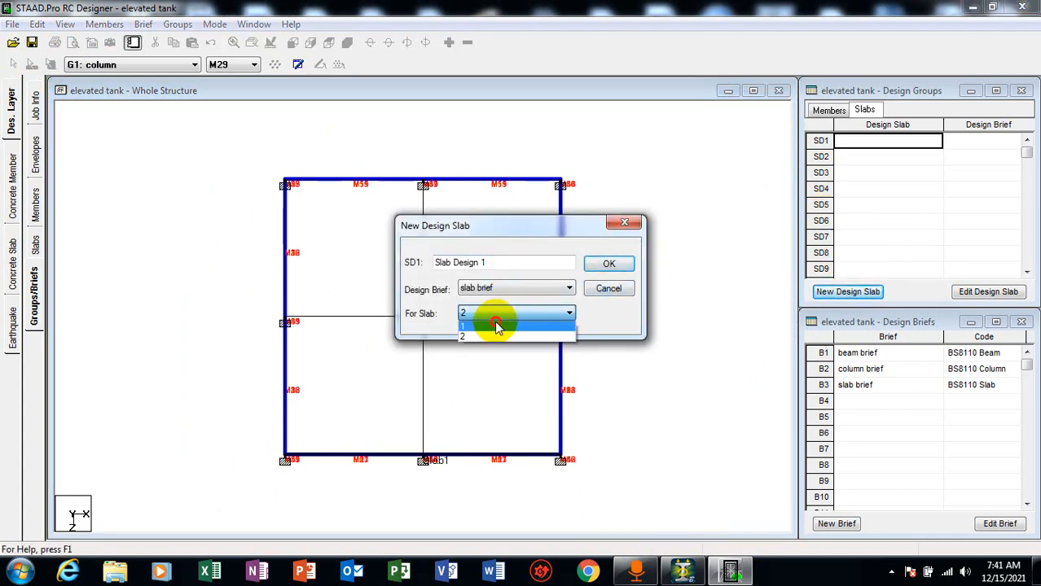
left_click(501, 325)
left_click(616, 265)
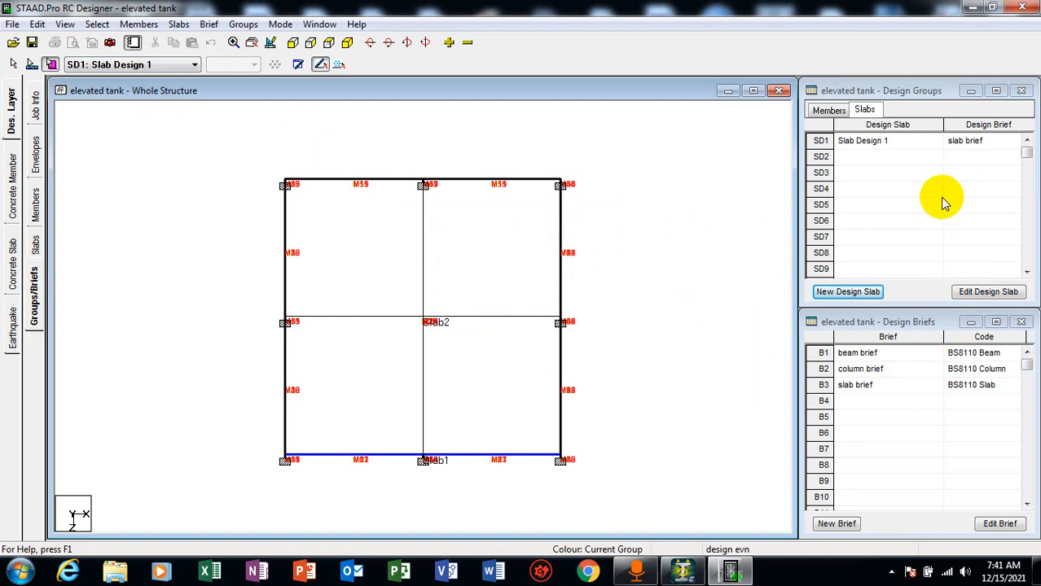
- Check the slabs table and the members listed in the column group's design options, and dismiss the options
left_click(35, 245)
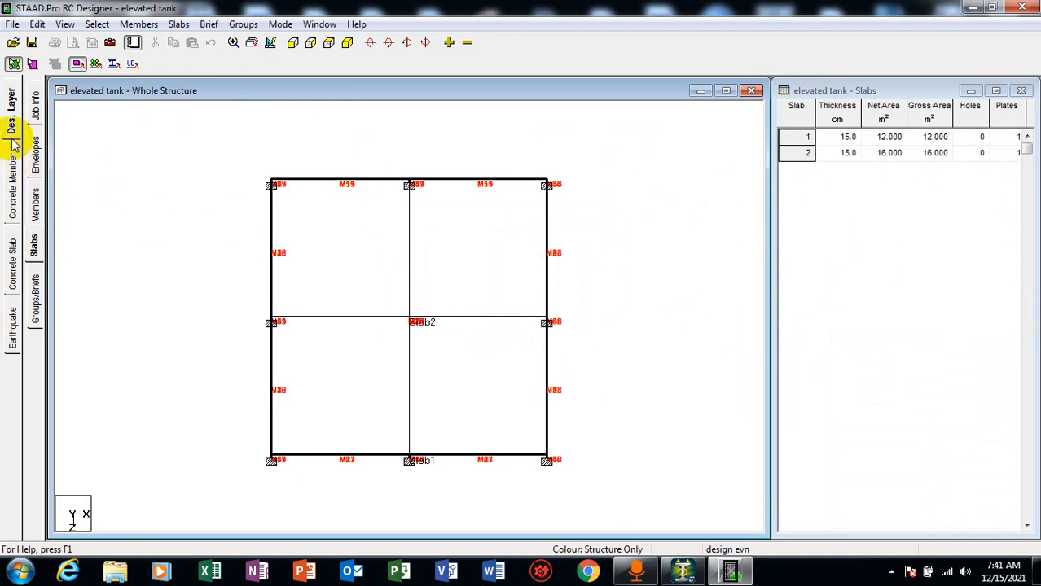
left_click(13, 191)
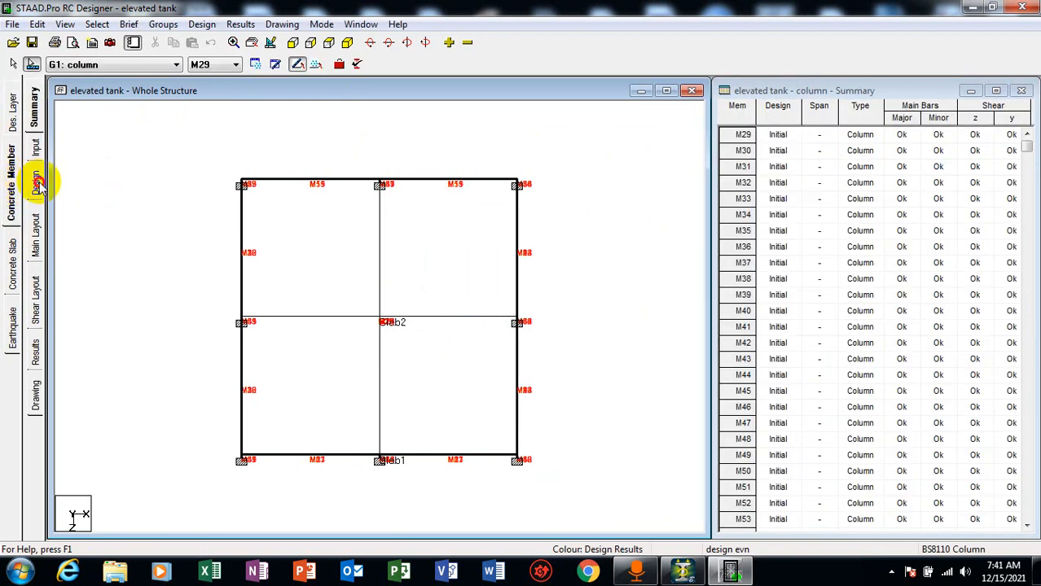
left_click(36, 181)
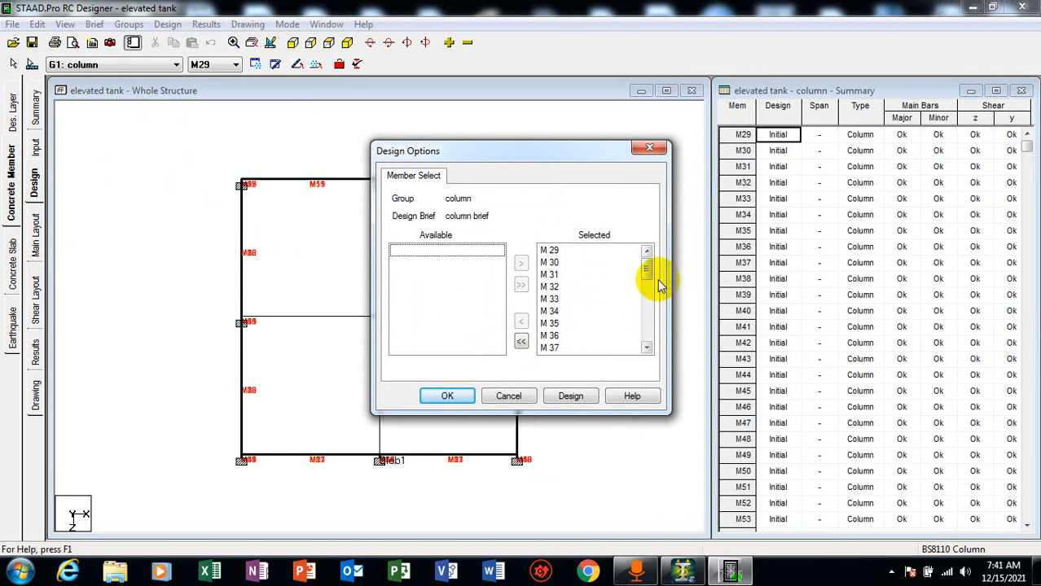
left_click_drag(649, 275, 646, 254)
left_click(651, 149)
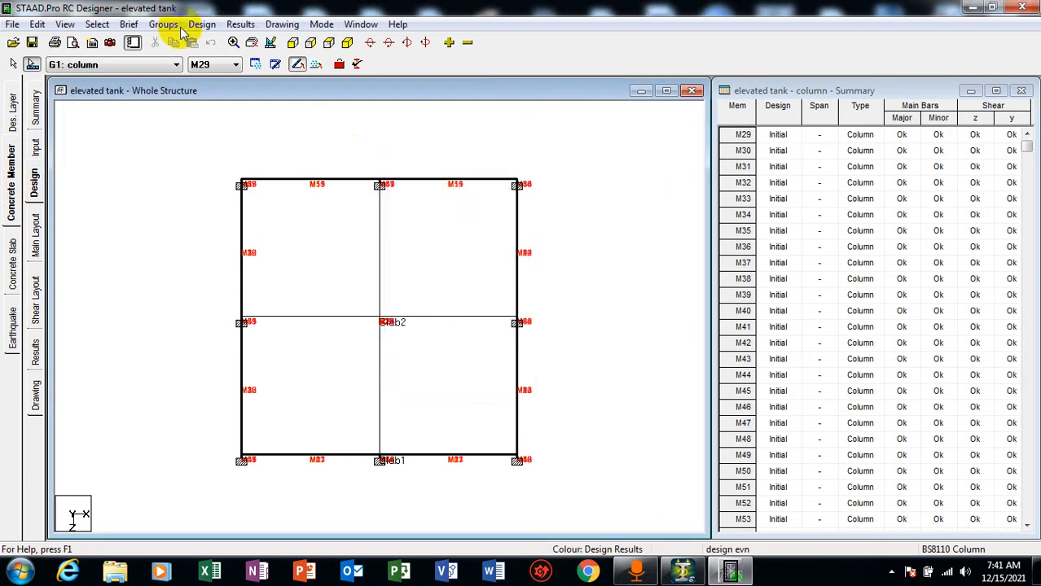
- Examine the slab summary of Slab Design 1 and return to the column group
left_click(104, 66)
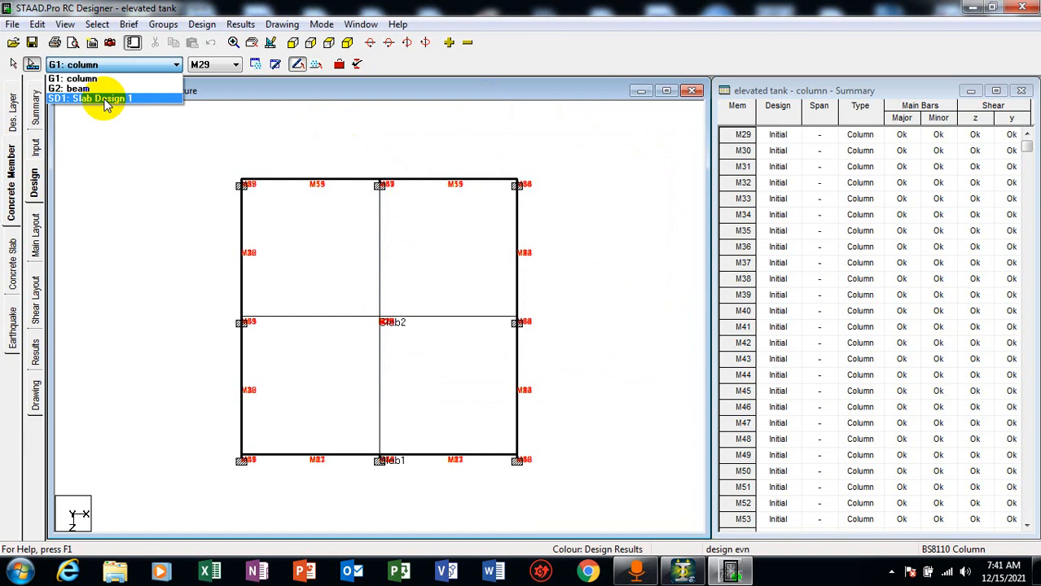
left_click(103, 96)
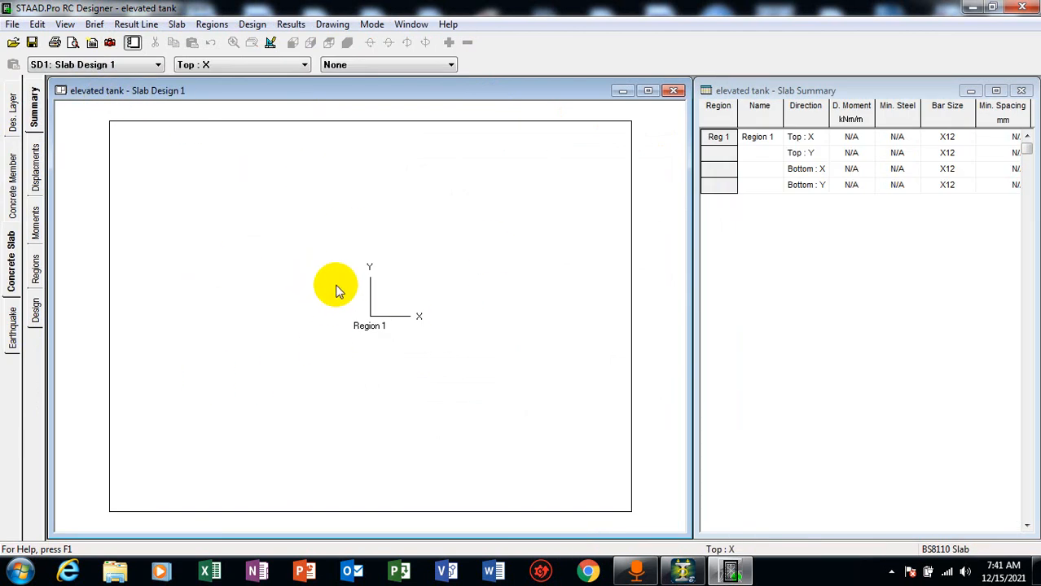
left_click(120, 65)
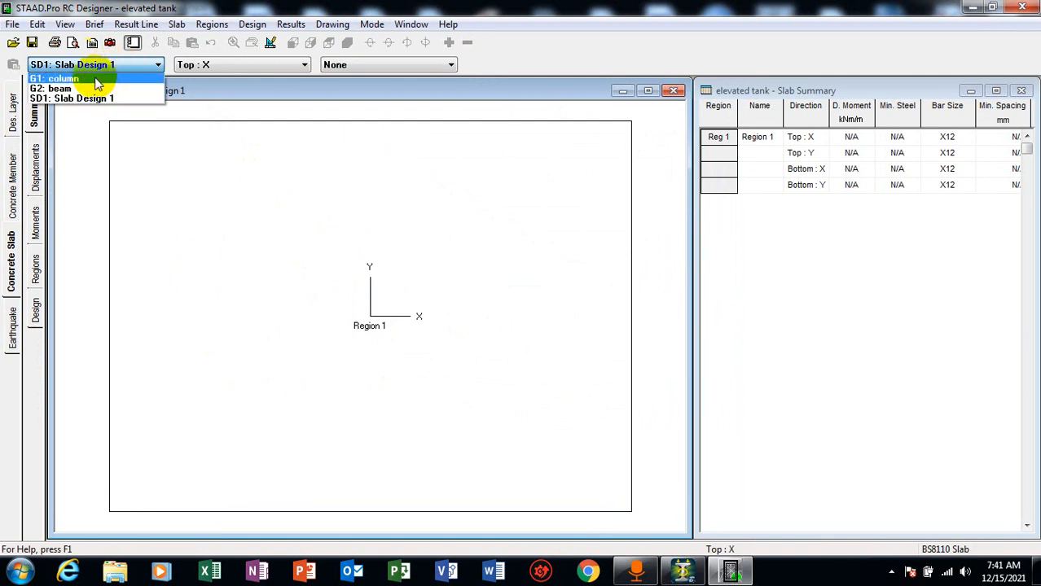
left_click(65, 78)
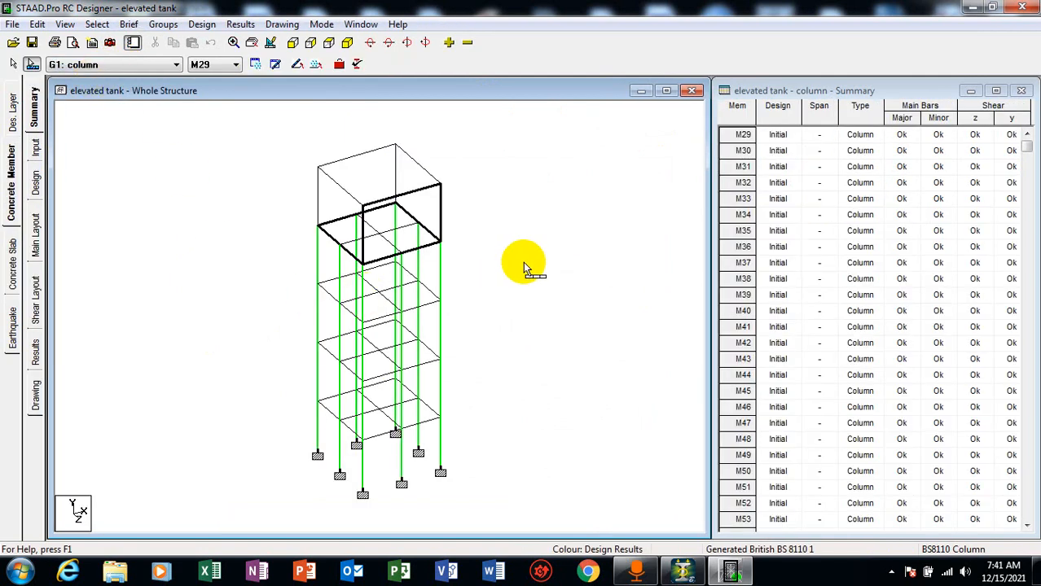
- Make the beam group current to show its design summary
left_click(282, 24)
left_click(77, 64)
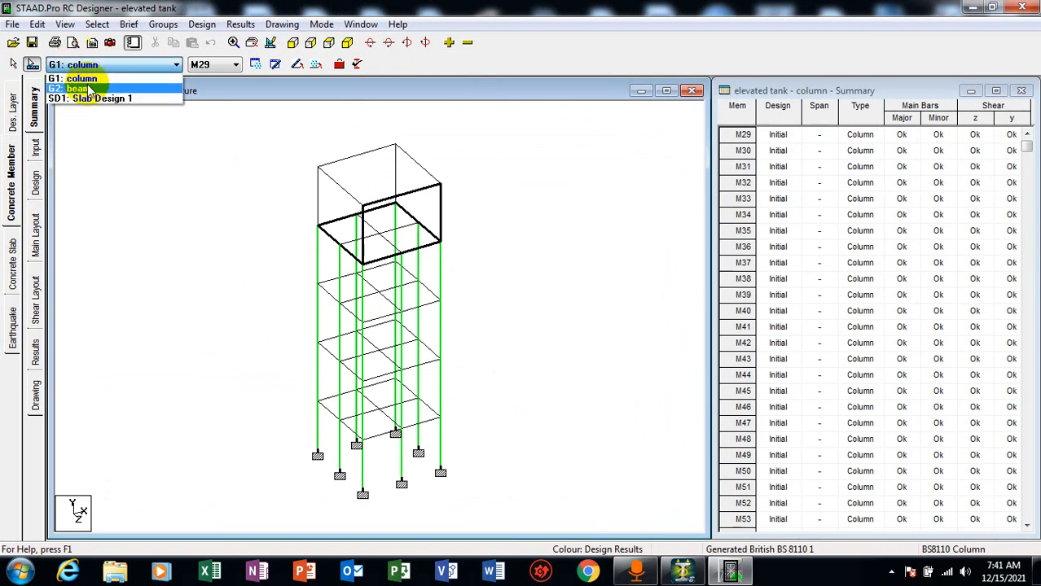
left_click(90, 89)
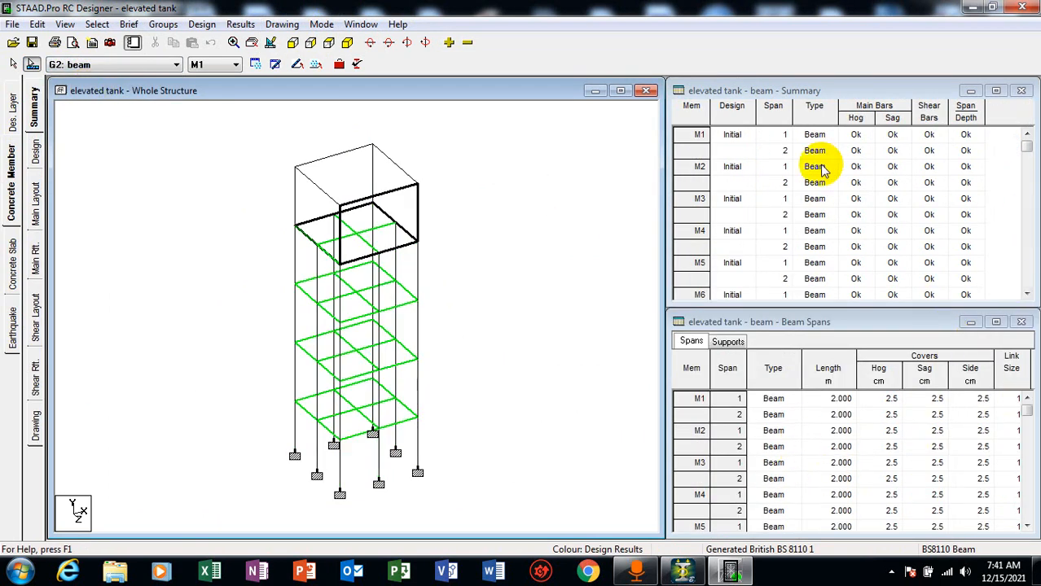
- Preview the DXF drawing export of beam M1 with and without a cut after span 1, and close it without exporting
left_click(730, 138)
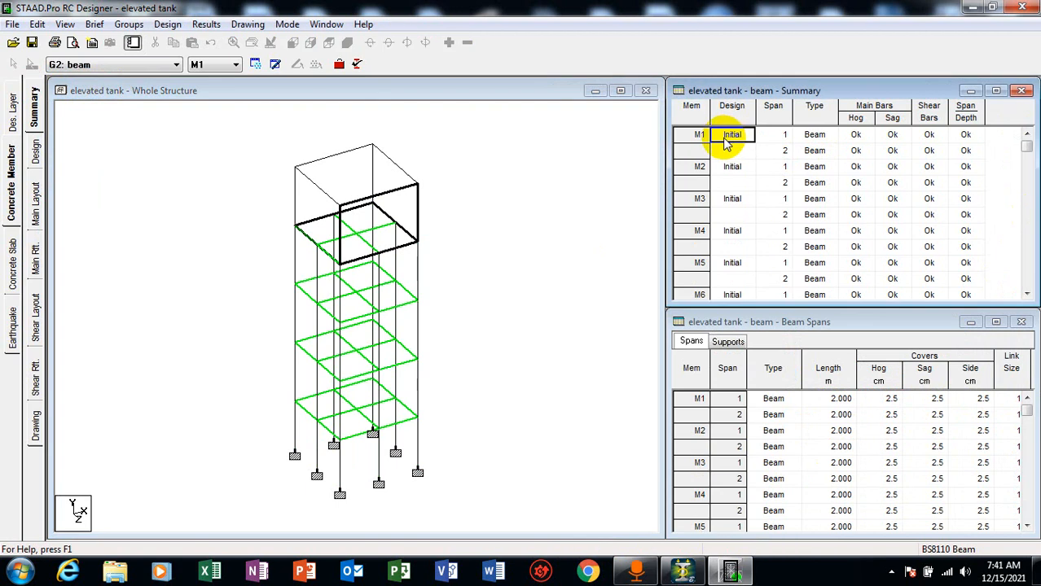
left_click(246, 24)
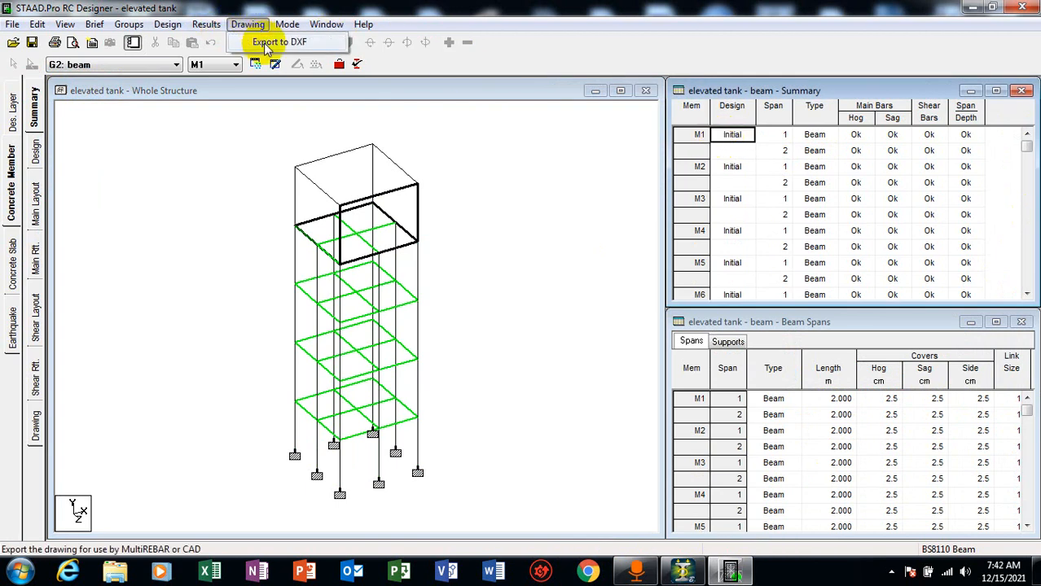
left_click(263, 41)
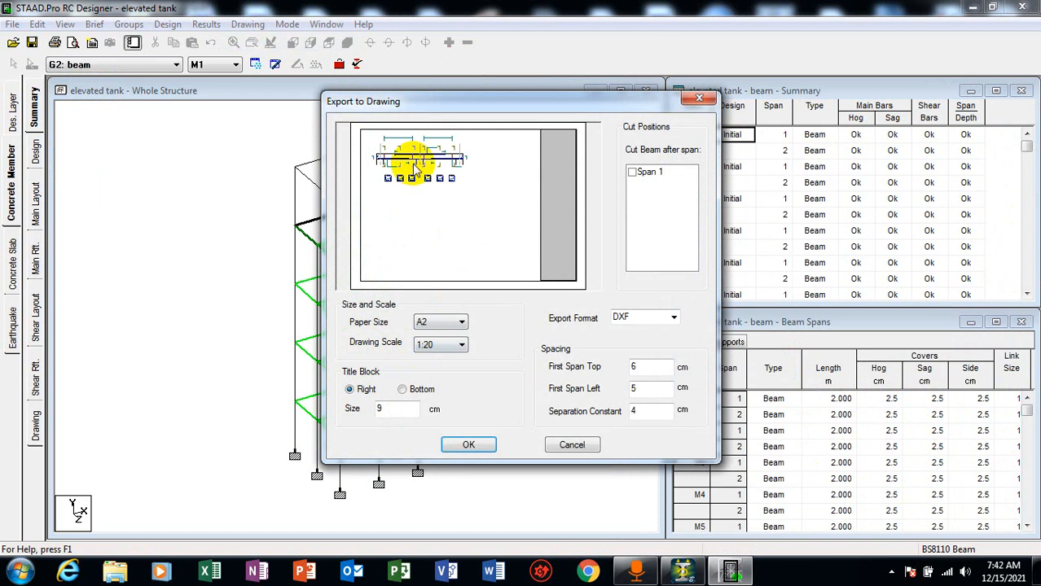
left_click(633, 174)
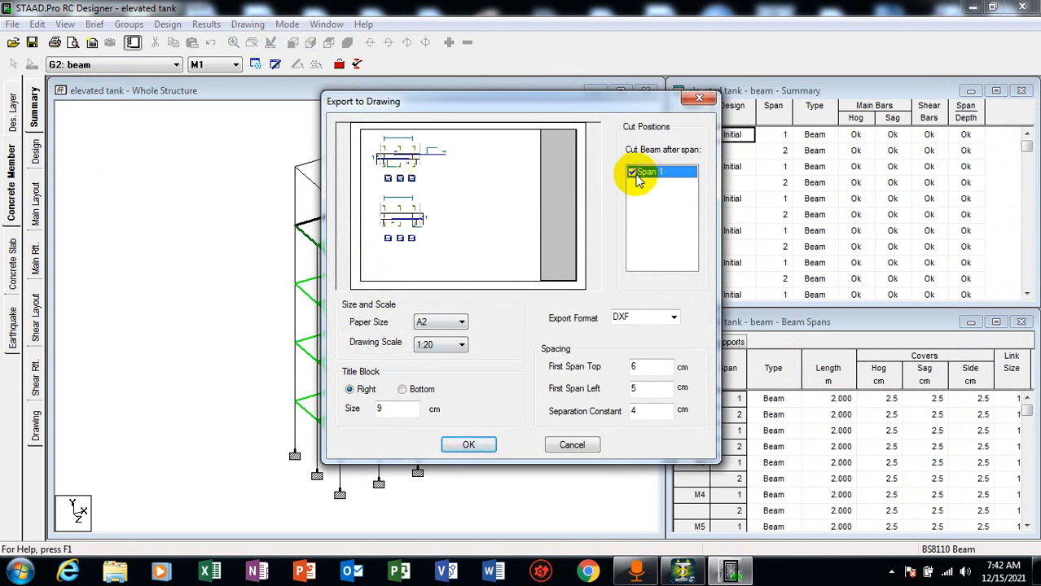
left_click(634, 173)
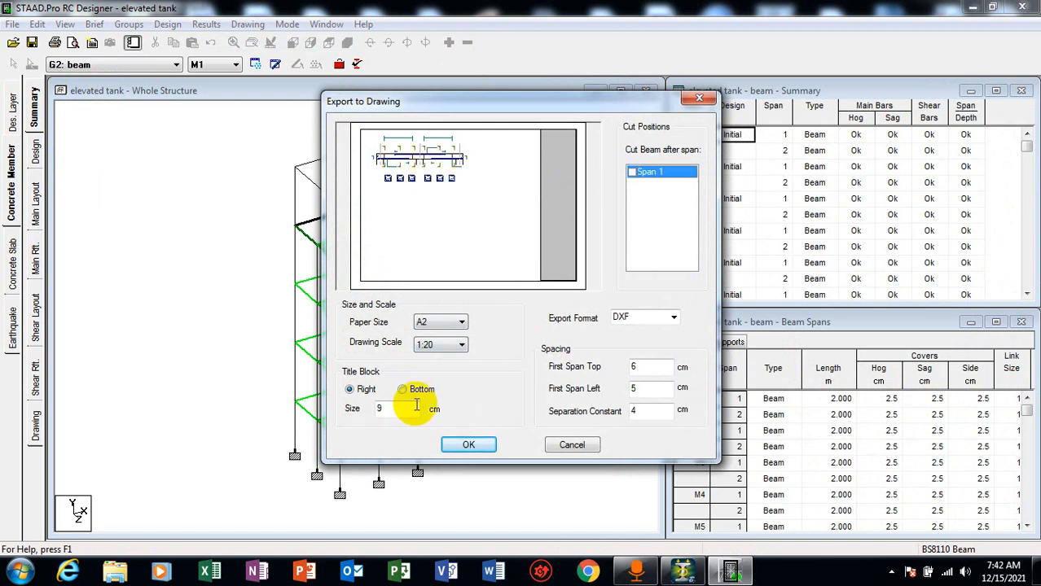
left_click(700, 100)
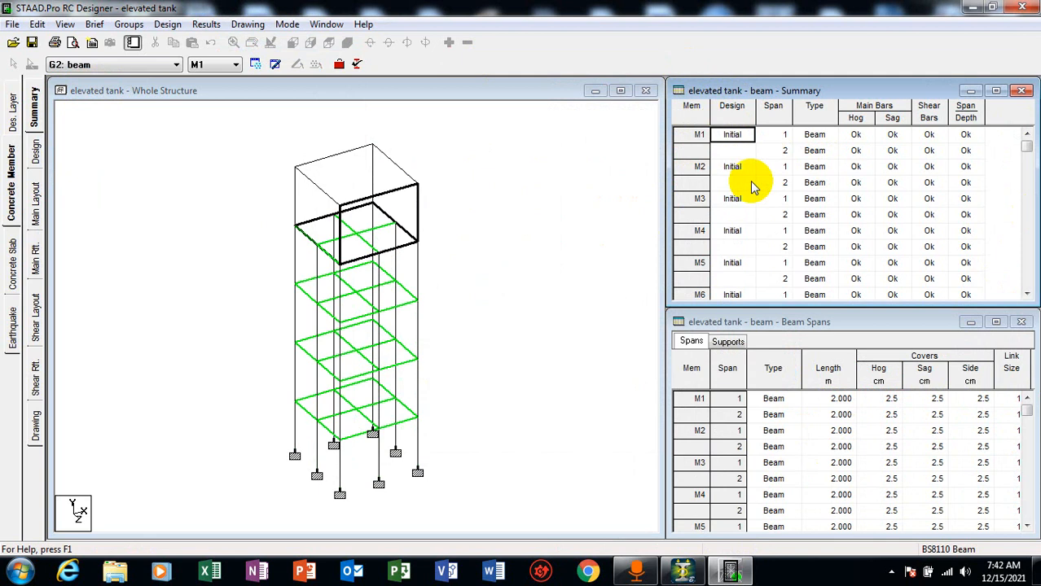
- Preview the DXF drawing export of beam M2 and close it without exporting
left_click(699, 166)
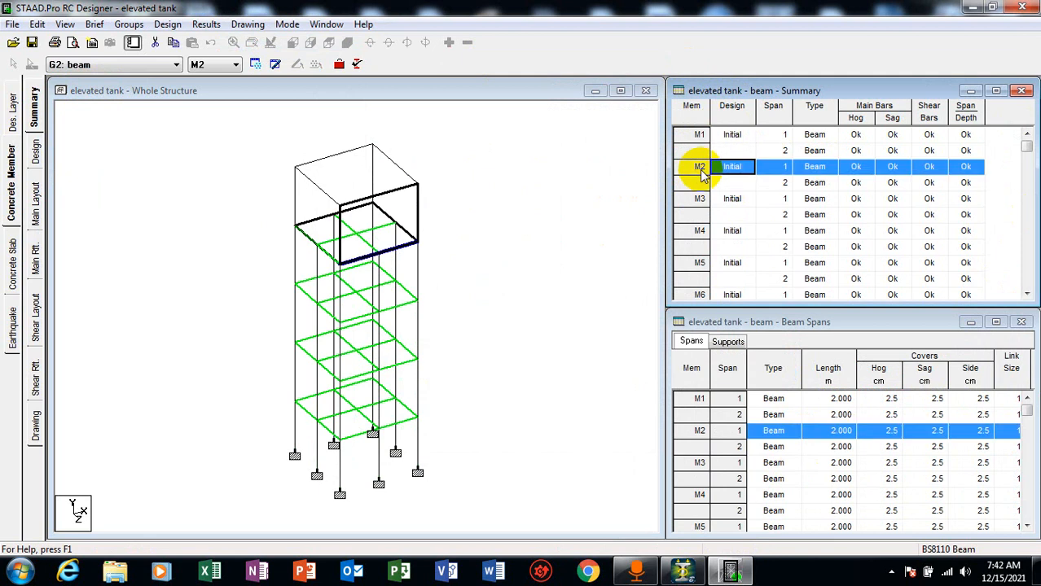
left_click(247, 24)
left_click(276, 40)
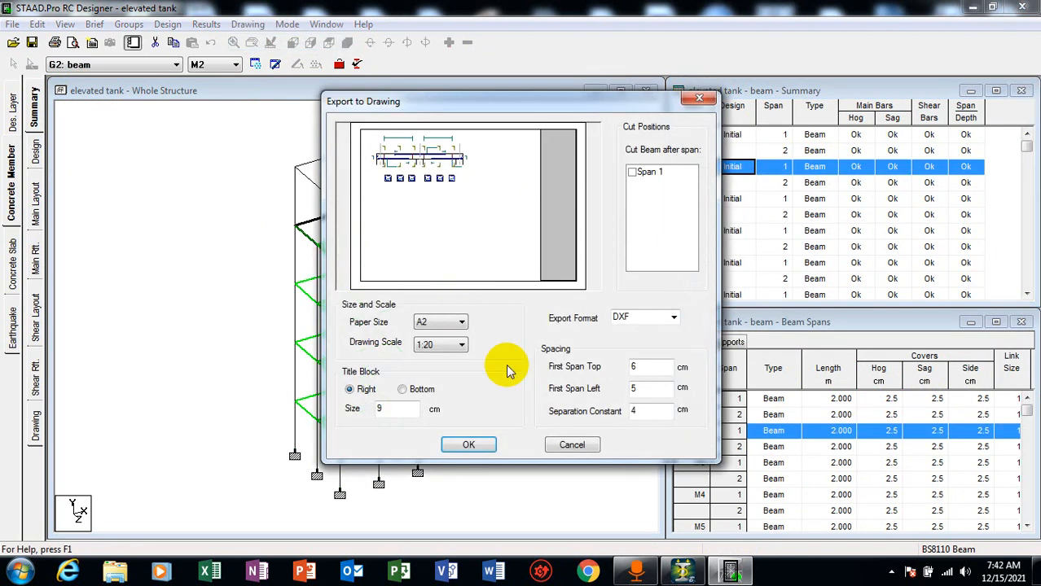
left_click(702, 98)
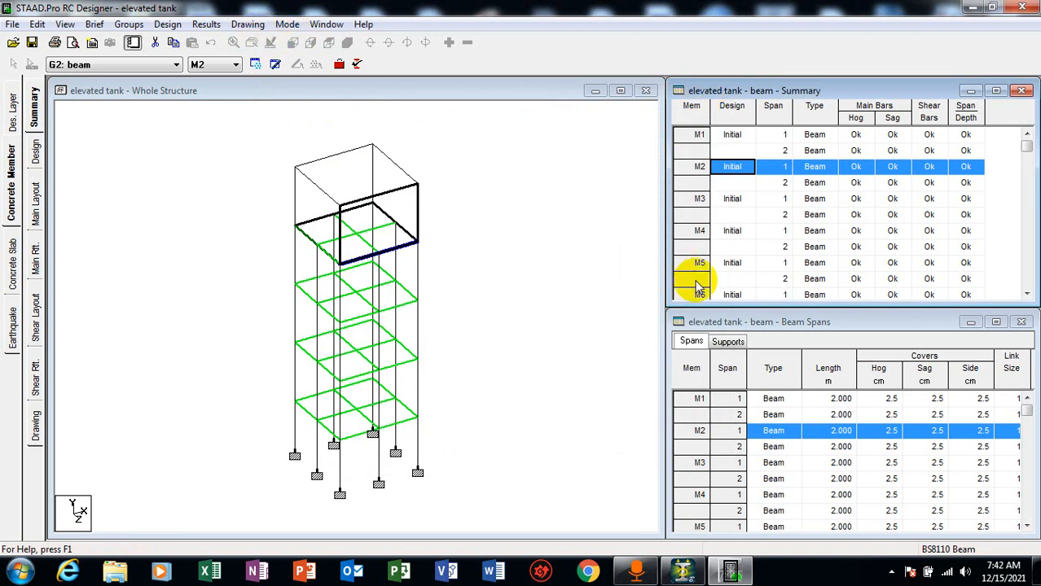
- Start the DXF drawing export of beam M4 and set A3 paper size and a 1:100 drawing scale
left_click(697, 234)
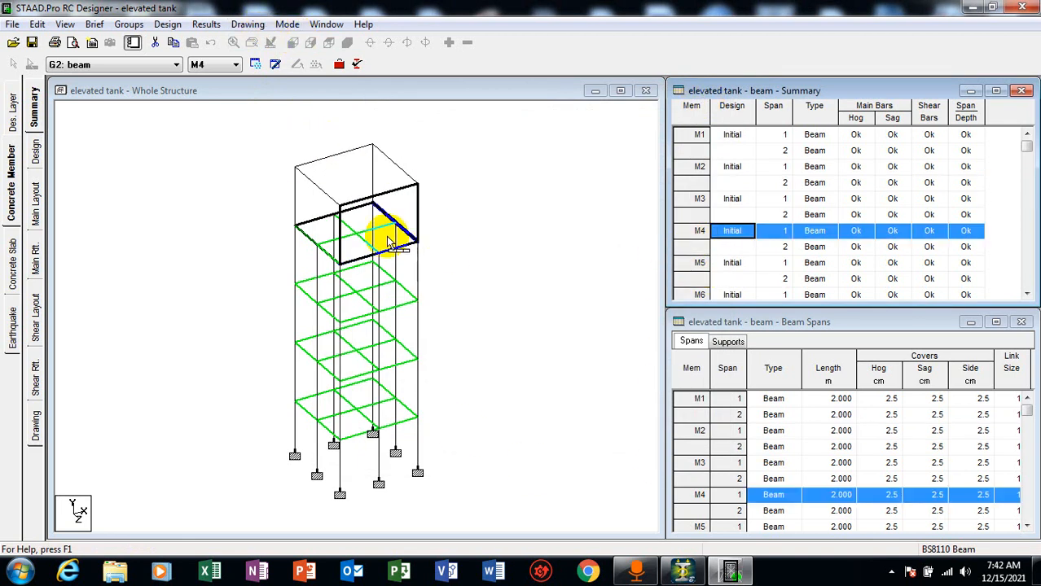
left_click(244, 24)
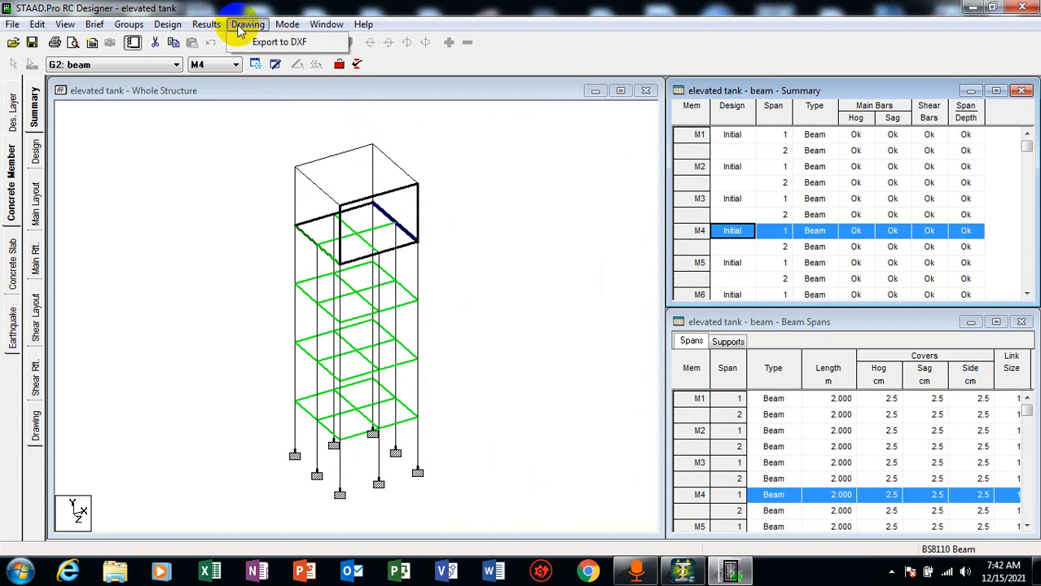
left_click(276, 43)
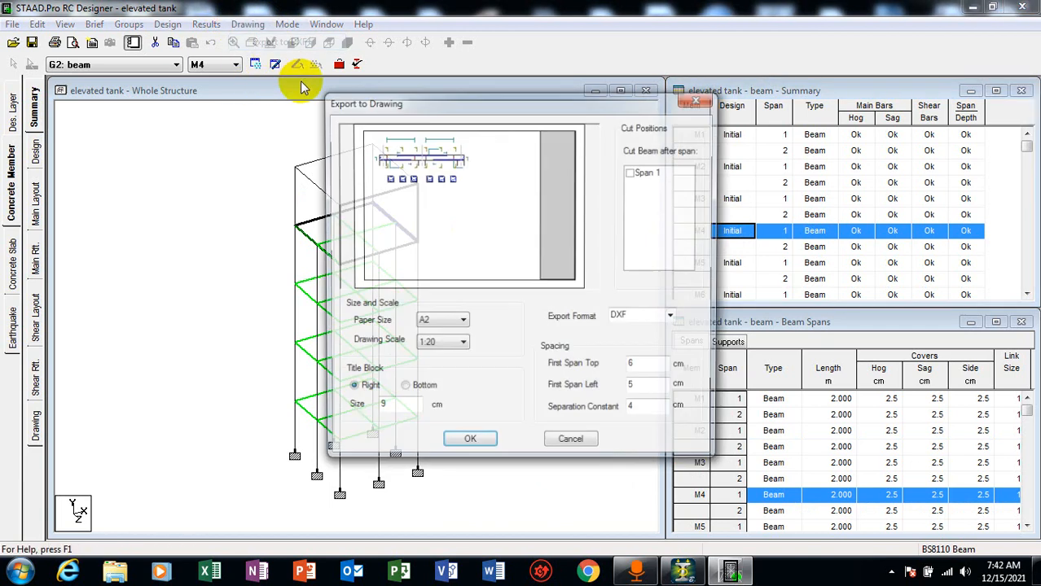
left_click(460, 324)
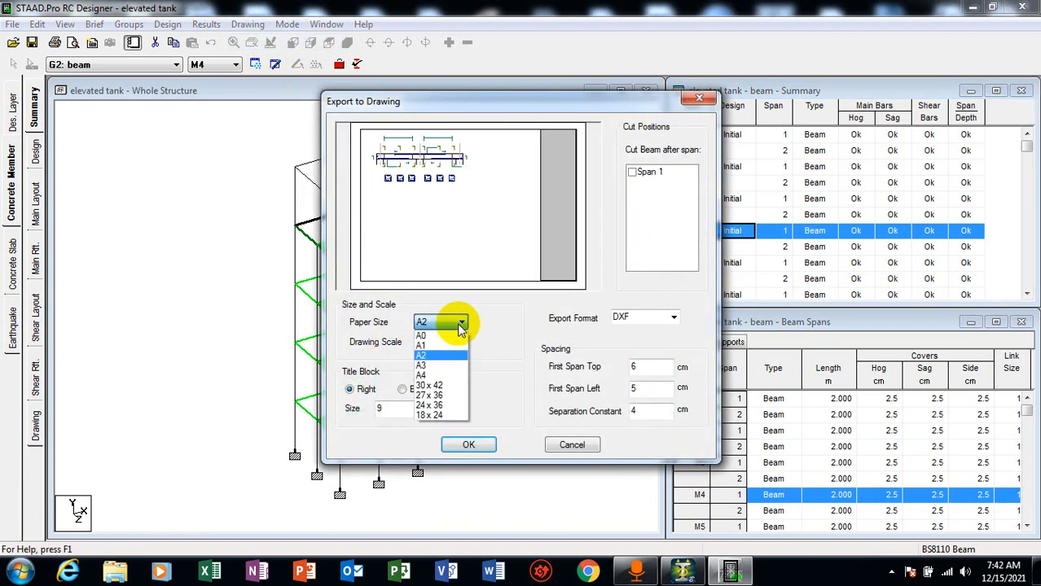
left_click(427, 366)
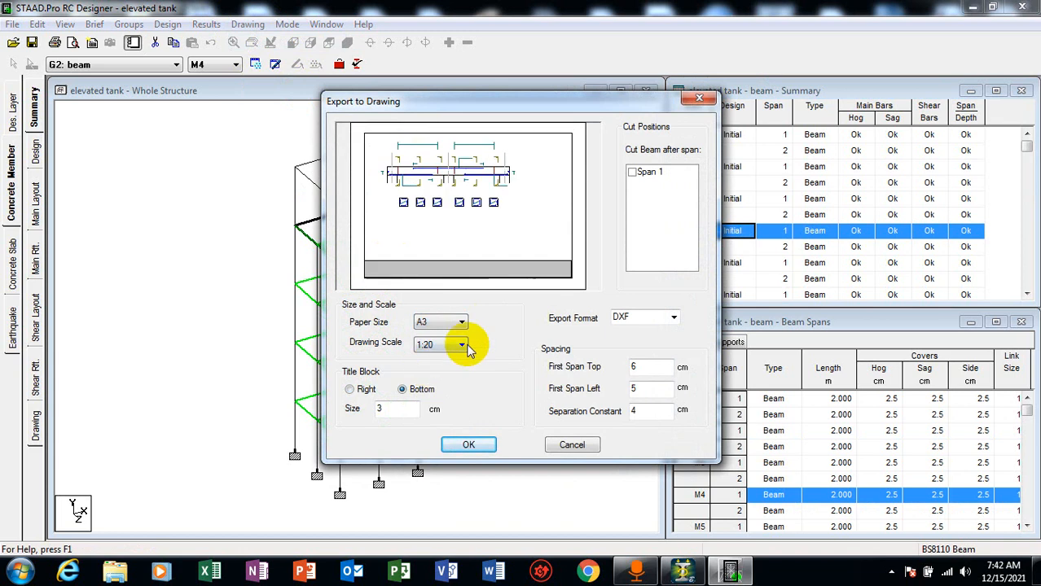
left_click(462, 345)
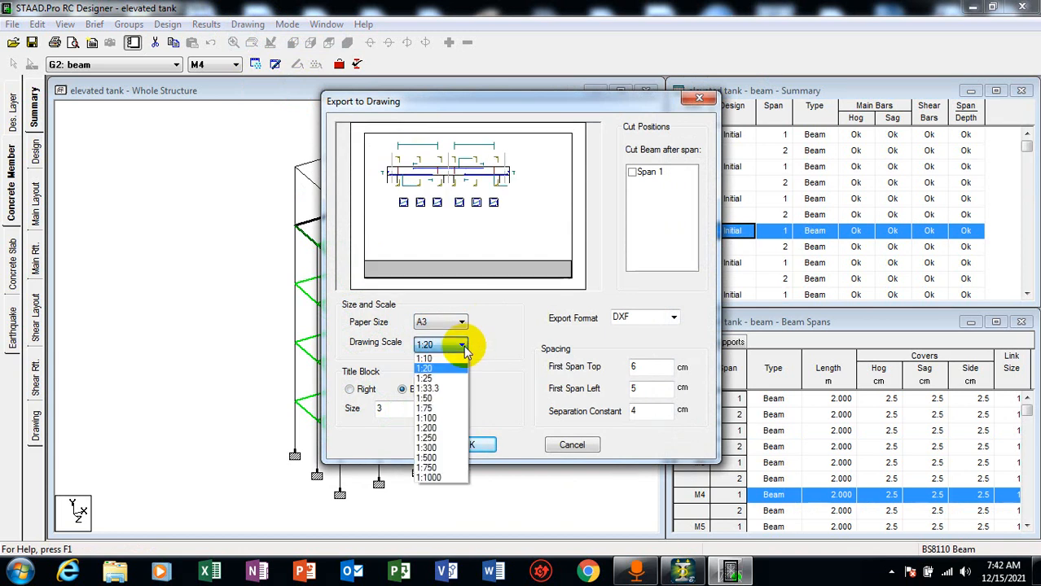
left_click(448, 418)
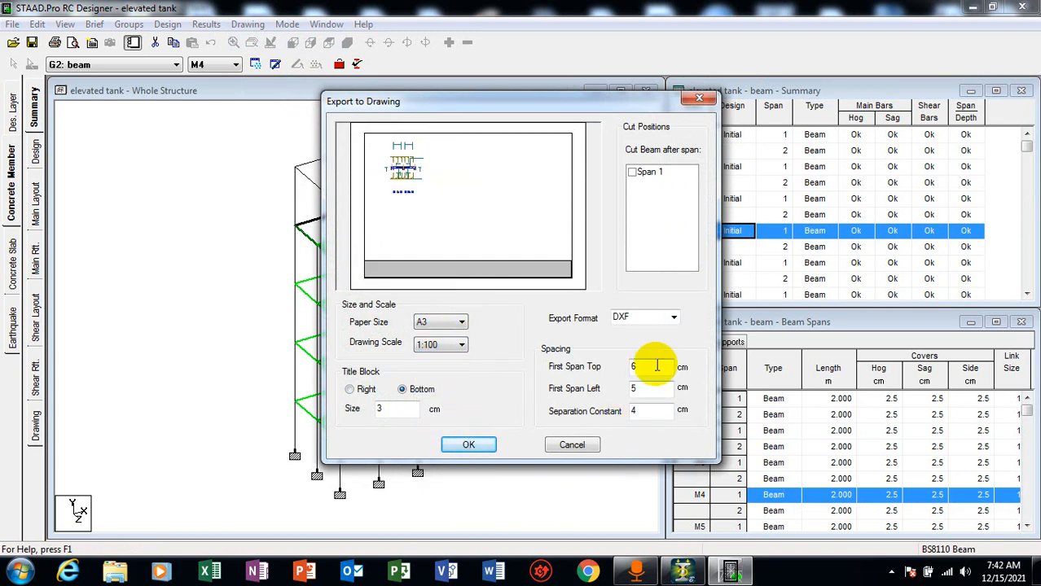
- Keep DXF as the export format and save the beam M4 drawing in Documents as elevated tank_003
left_click(674, 318)
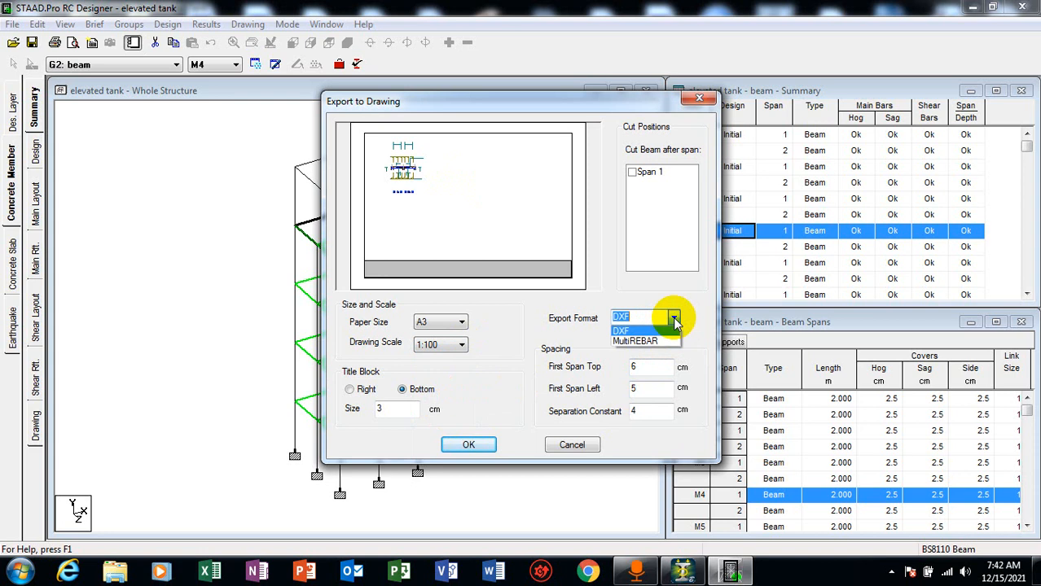
left_click(674, 320)
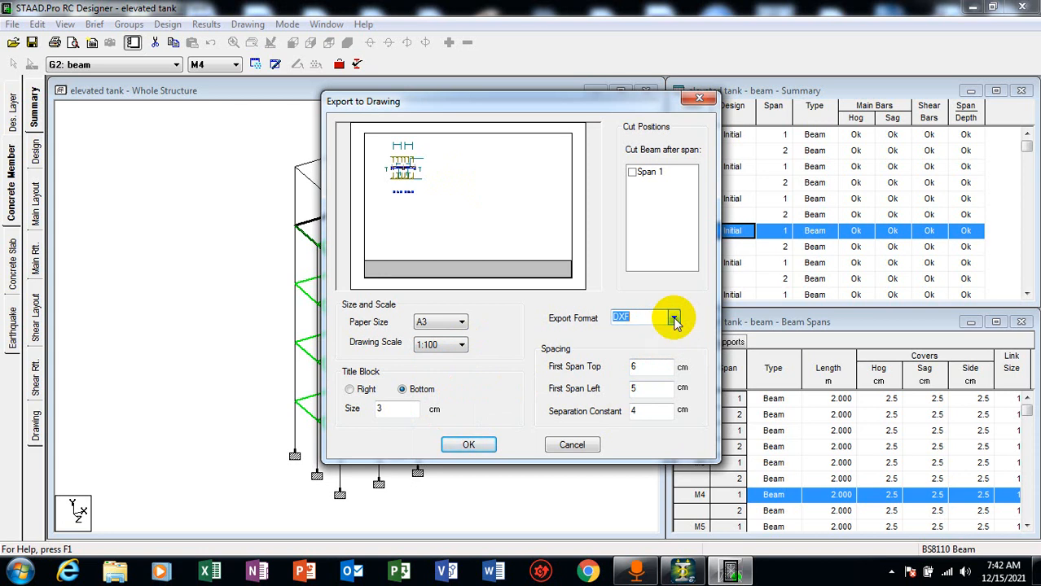
left_click(474, 446)
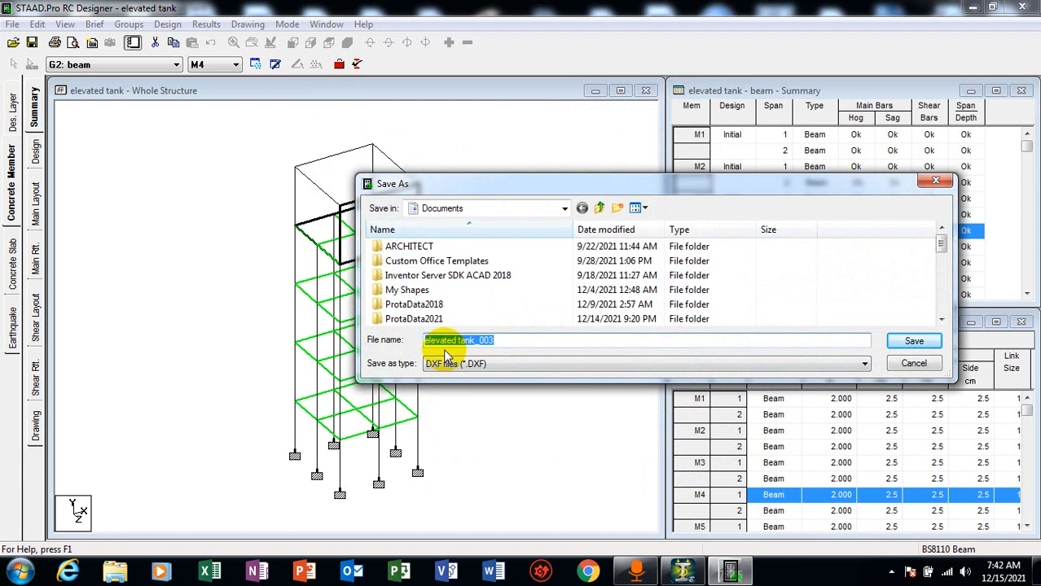
left_click(915, 342)
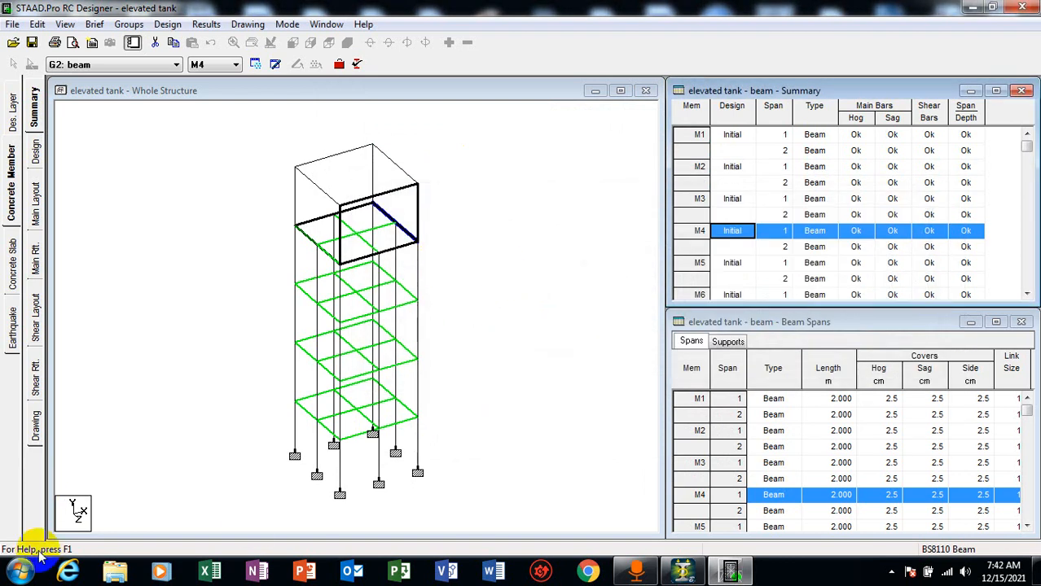
- Open the Documents library in Windows Explorer and select the exported elevated tank_003 drawing file
left_click(23, 568)
left_click(239, 265)
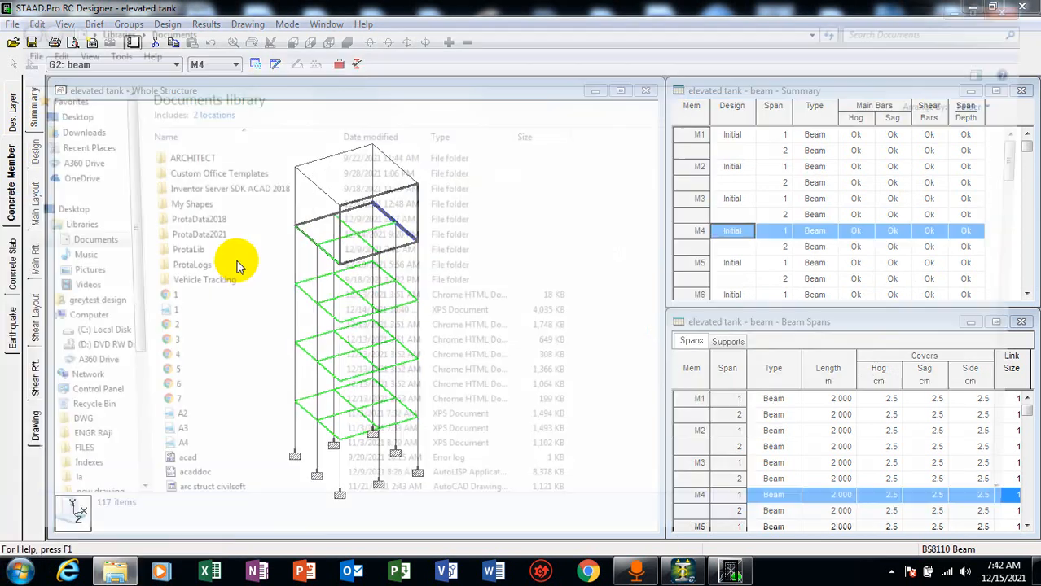
scroll(430, 314, "down", 14)
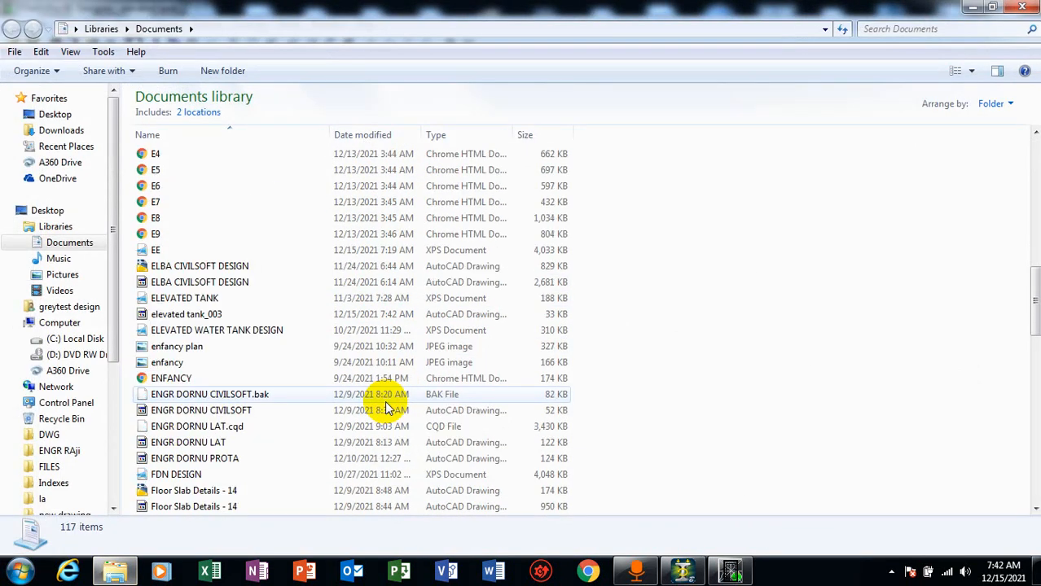
scroll(388, 407, "up", 6)
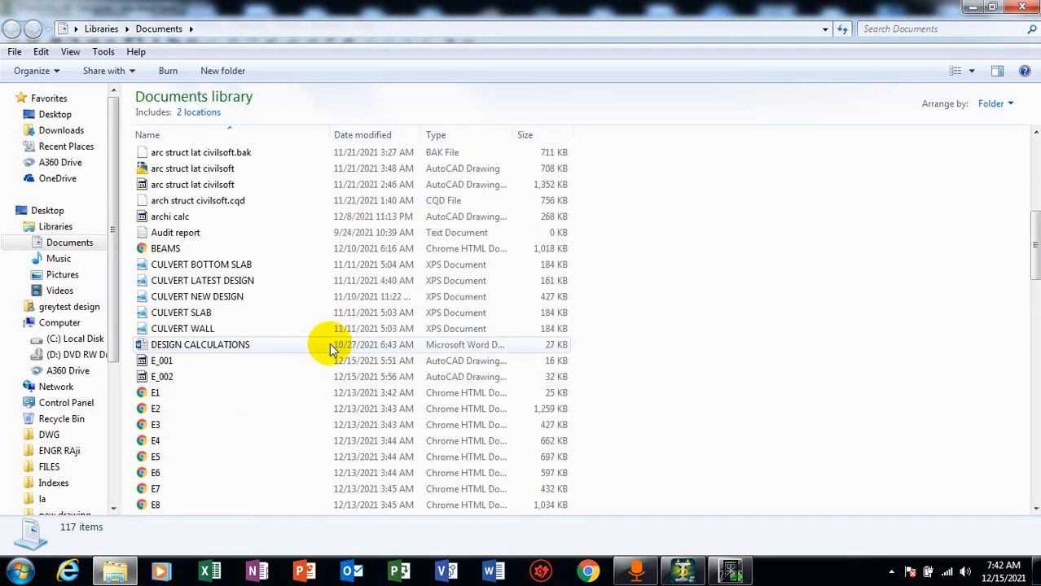
scroll(331, 349, "down", 4)
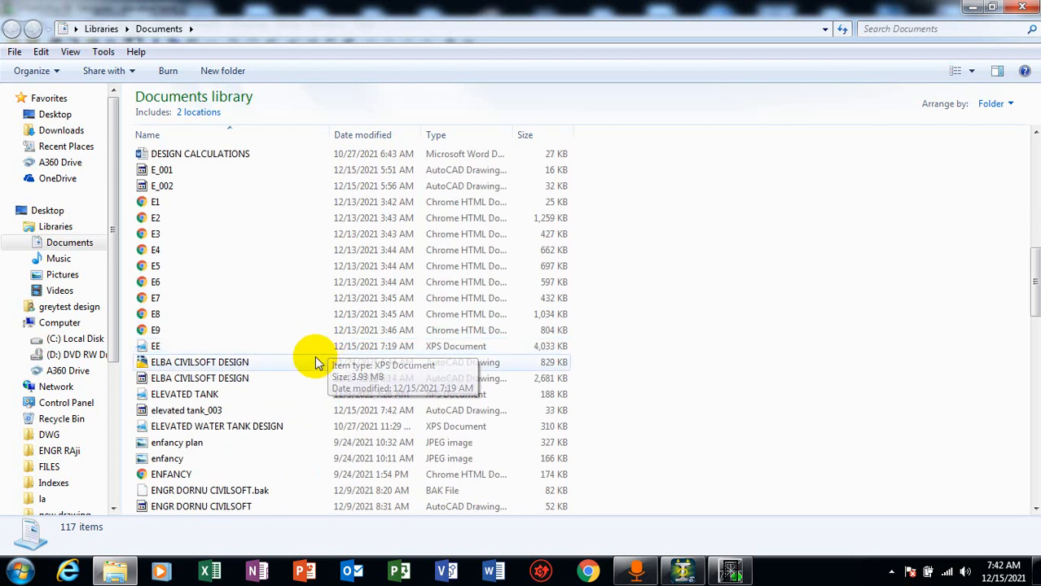
left_click(222, 414)
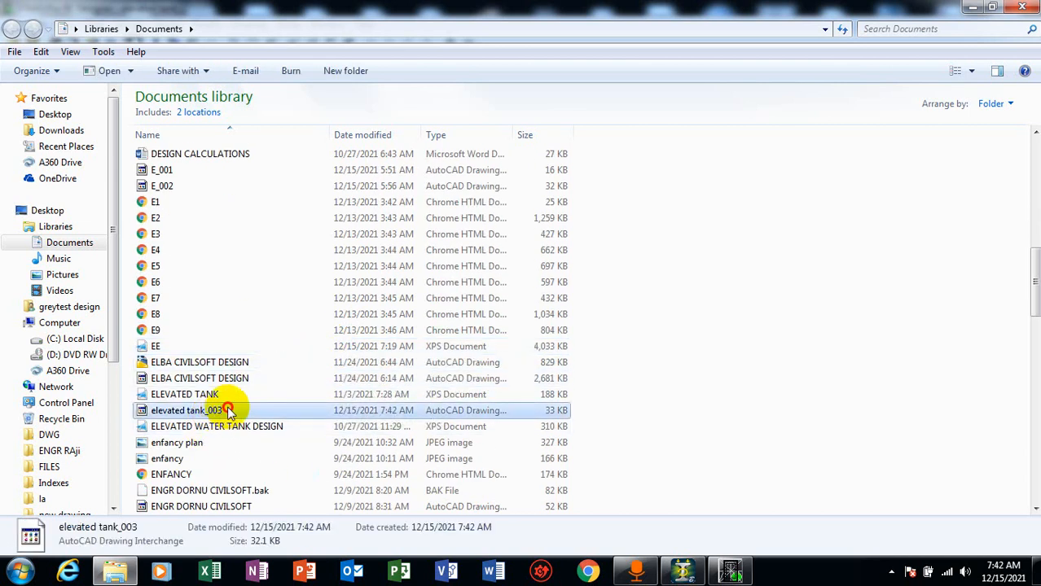
- Open elevated tank_003.dxf with AutoCAD Application
double_click(229, 412)
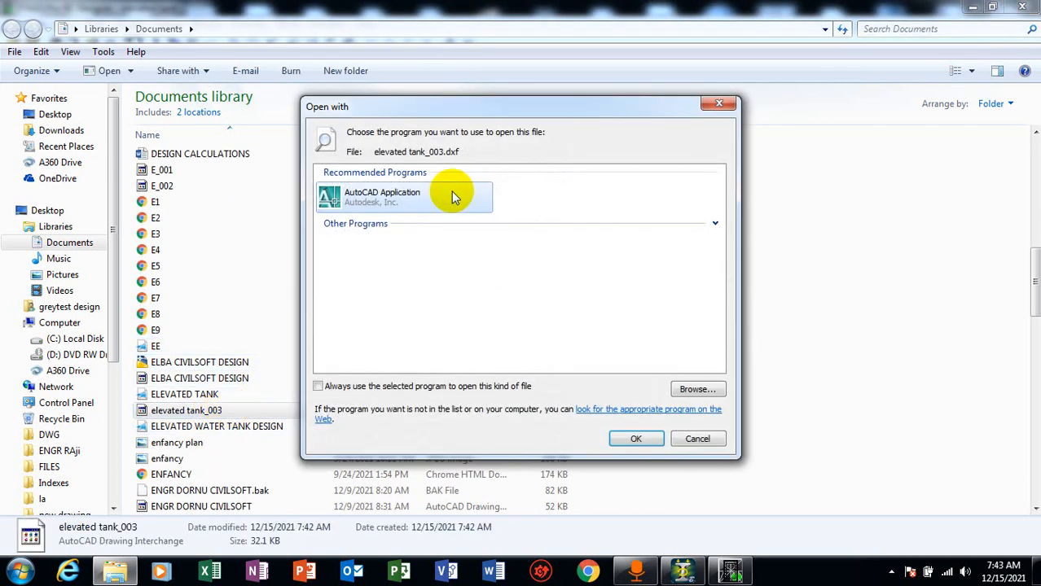
left_click(326, 197)
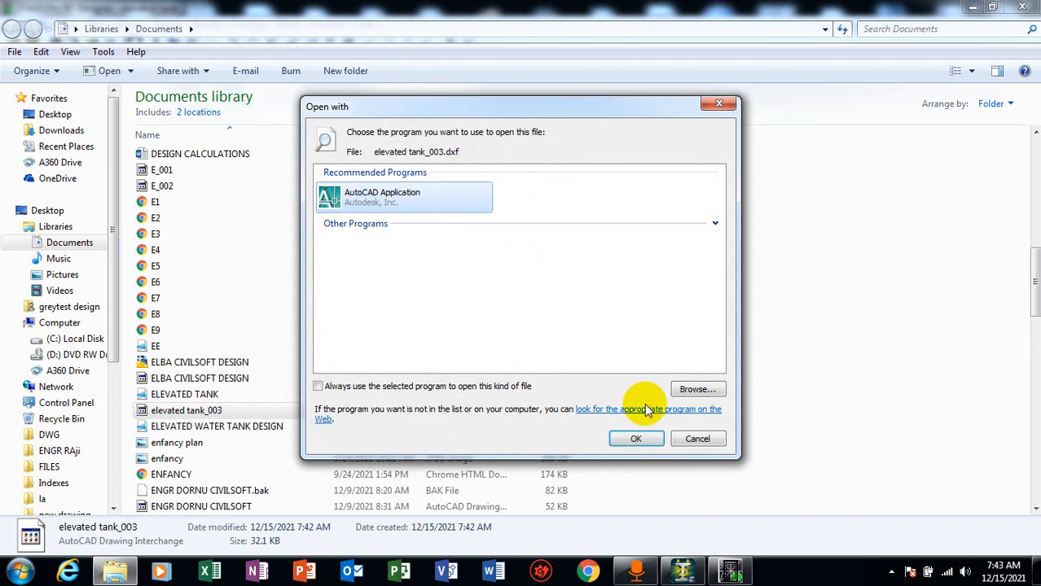
left_click(636, 439)
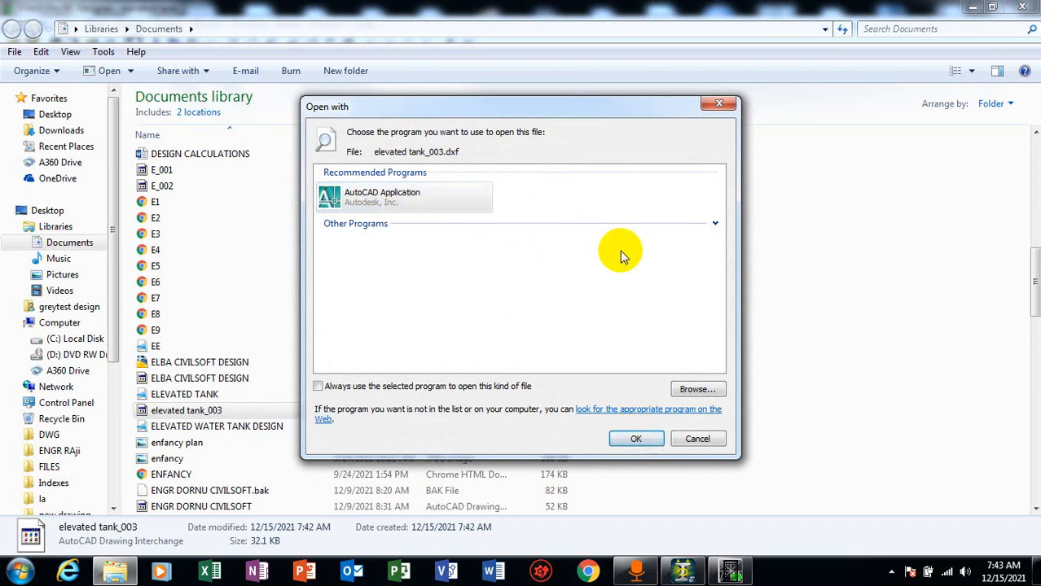
left_click(631, 439)
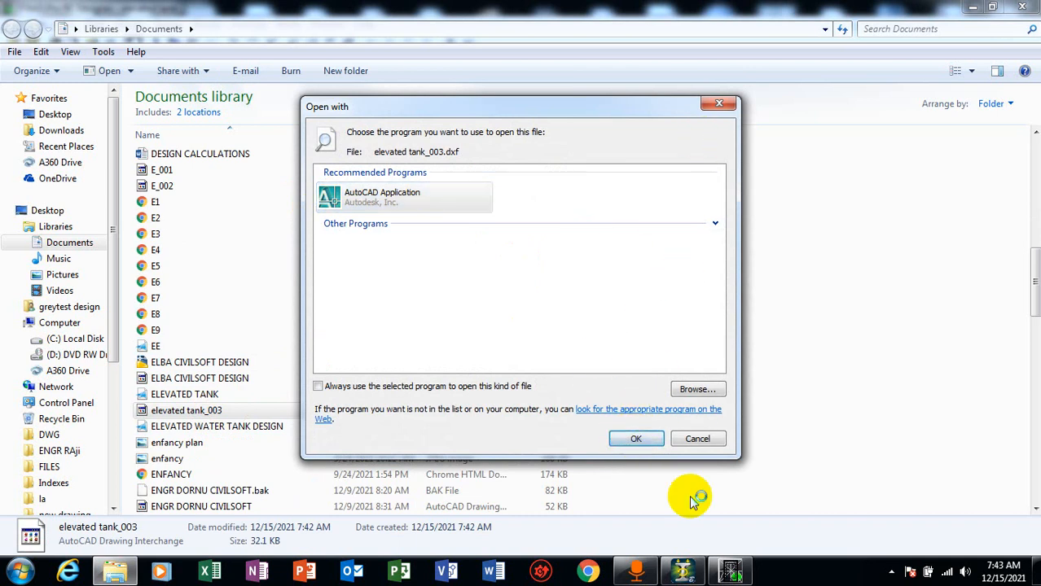
left_click(633, 329)
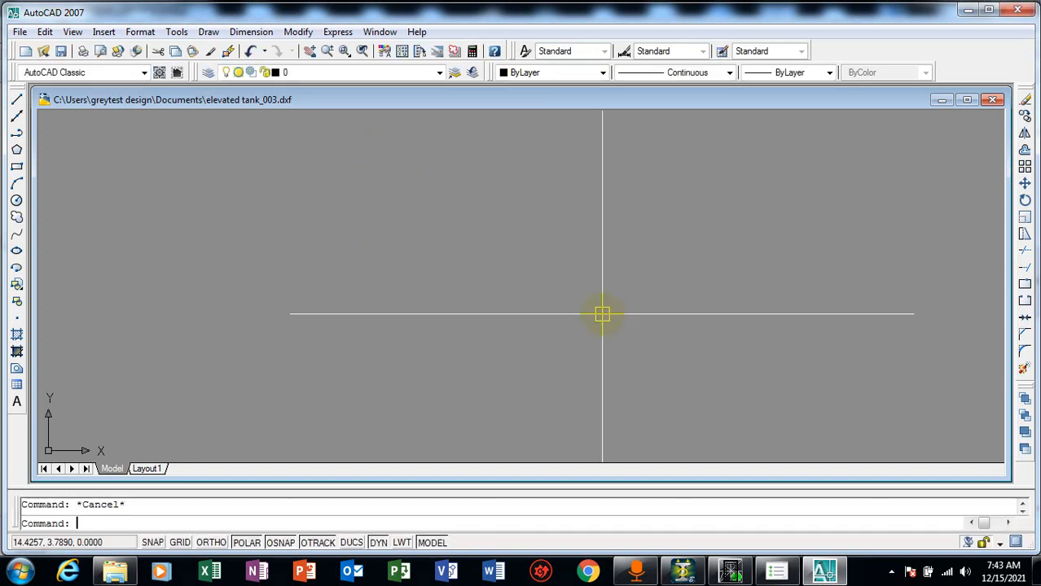
- Zoom to all of the drawing and examine the beam M4 reinforcement detail and its sections
type("z")
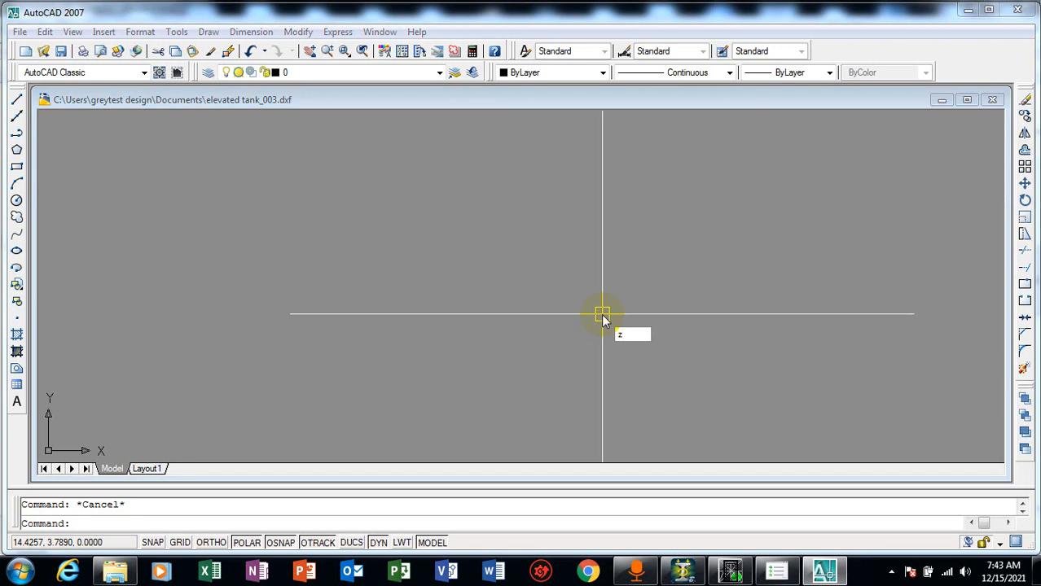
key("Return")
type("e")
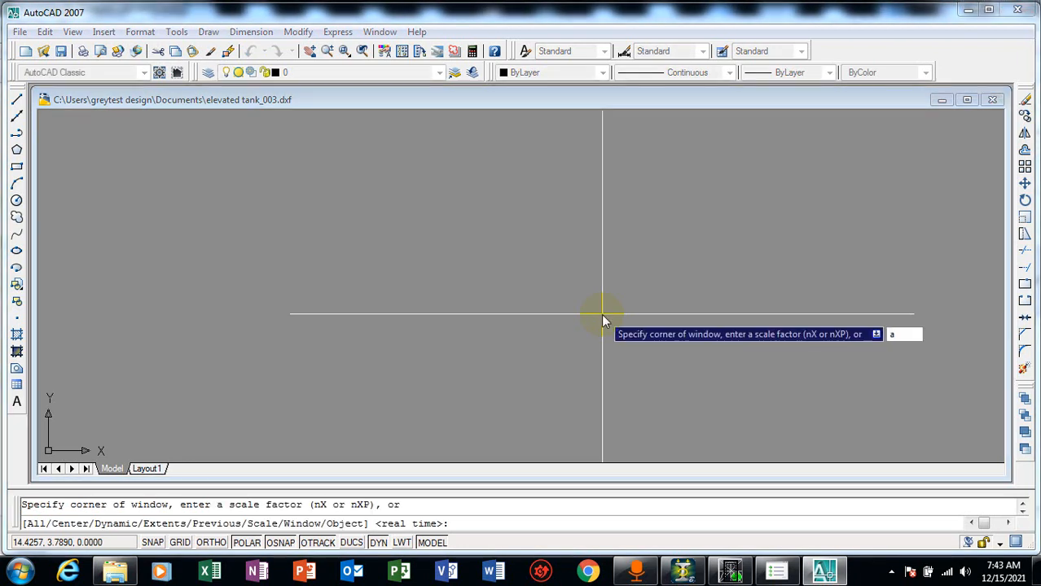
key("Return")
scroll(541, 139, "up", 5)
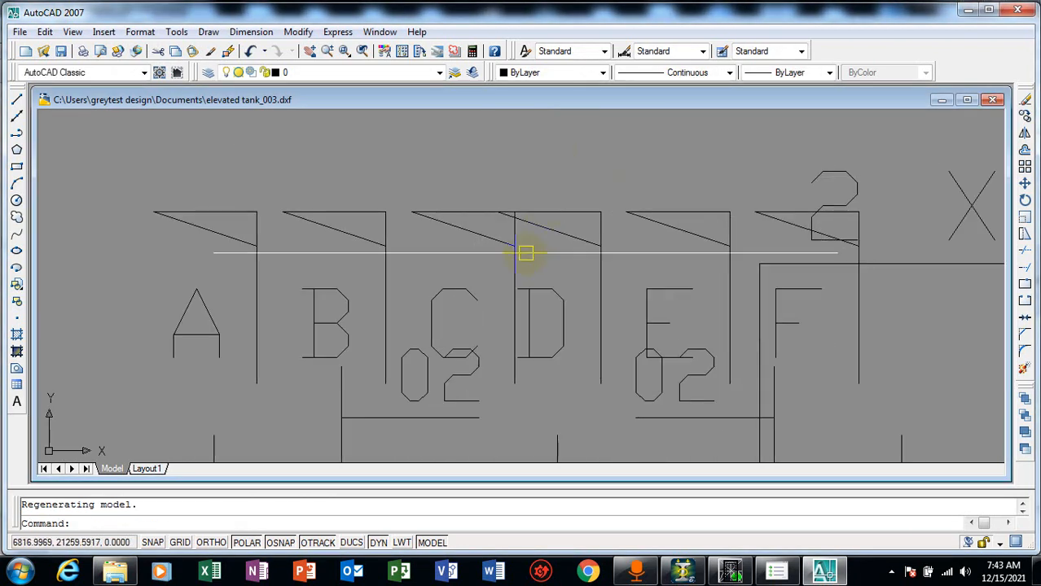
scroll(521, 277, "down", 4)
scroll(516, 276, "up", 5)
scroll(505, 348, "down", 10)
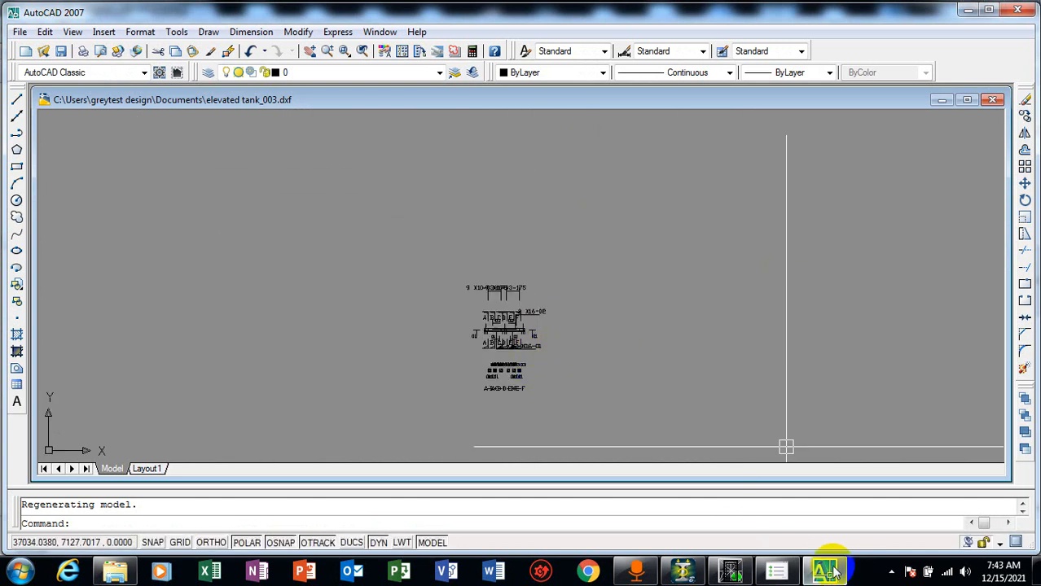
left_click(892, 574)
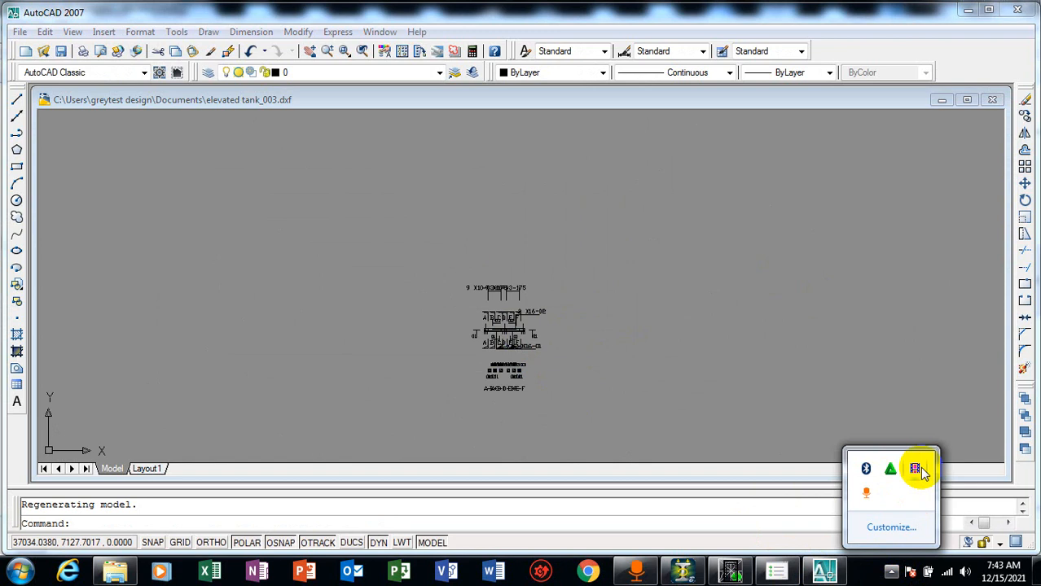